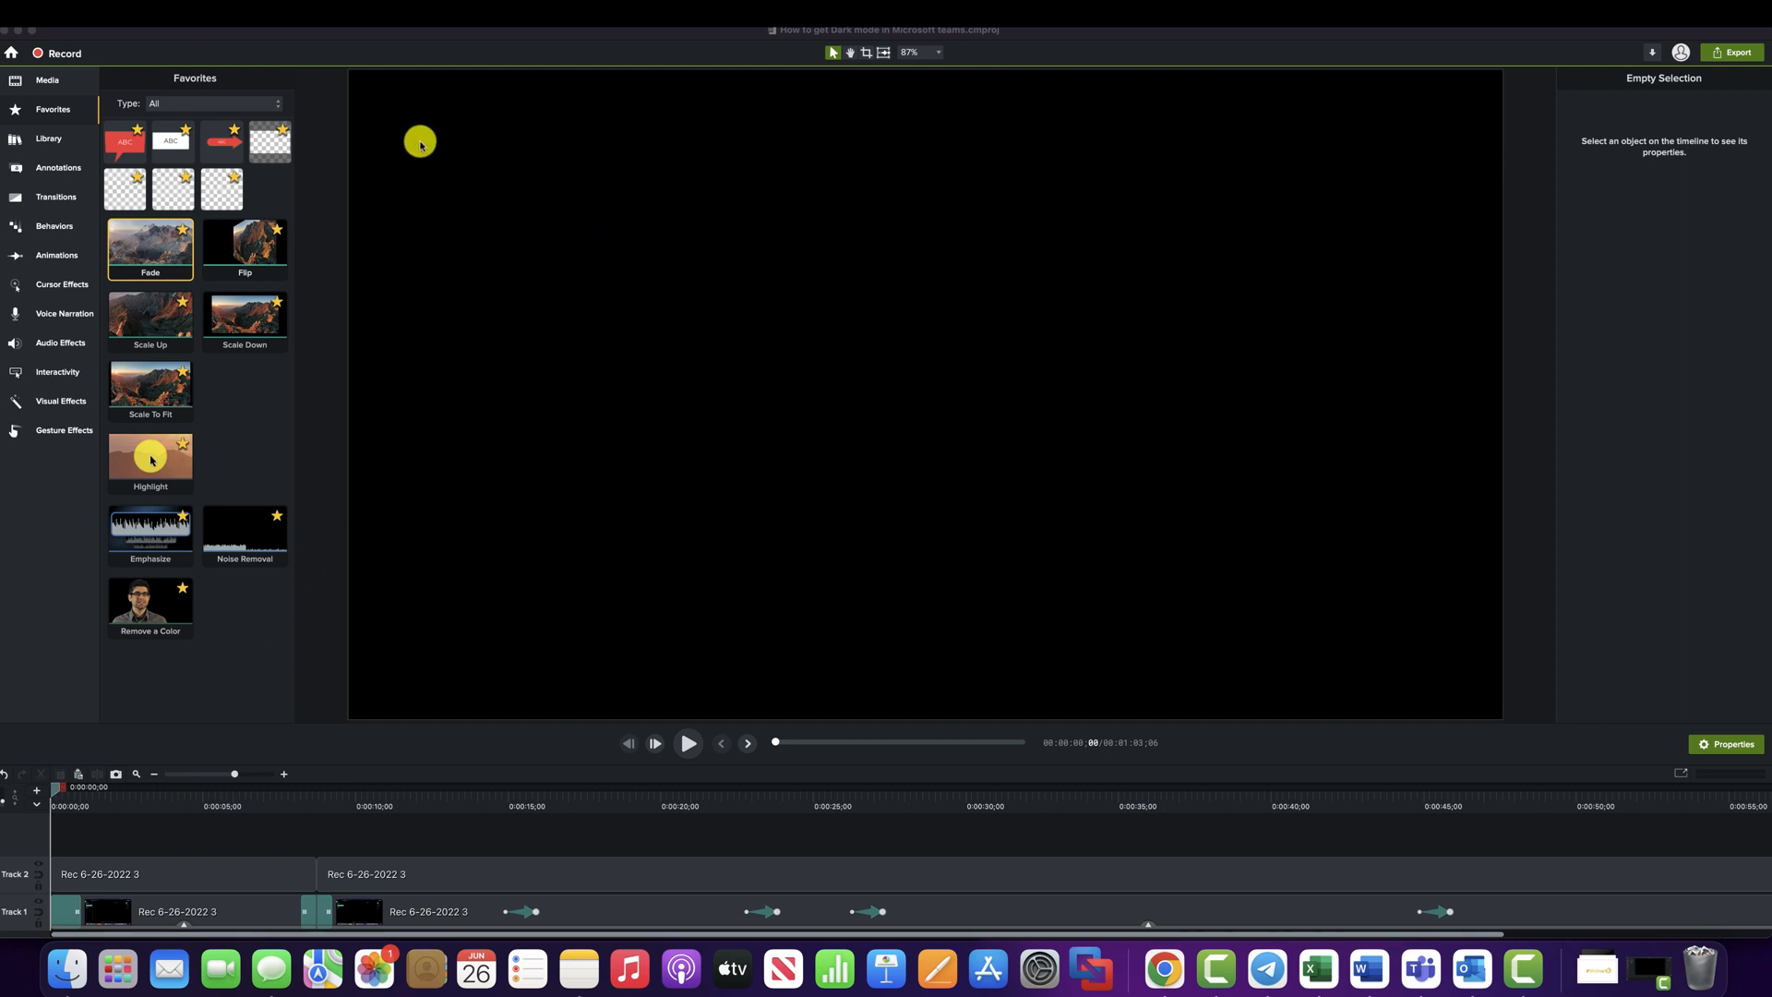
Reposition the editor window and scrub the playhead through the first few seconds of the recording to preview it
click(415, 42)
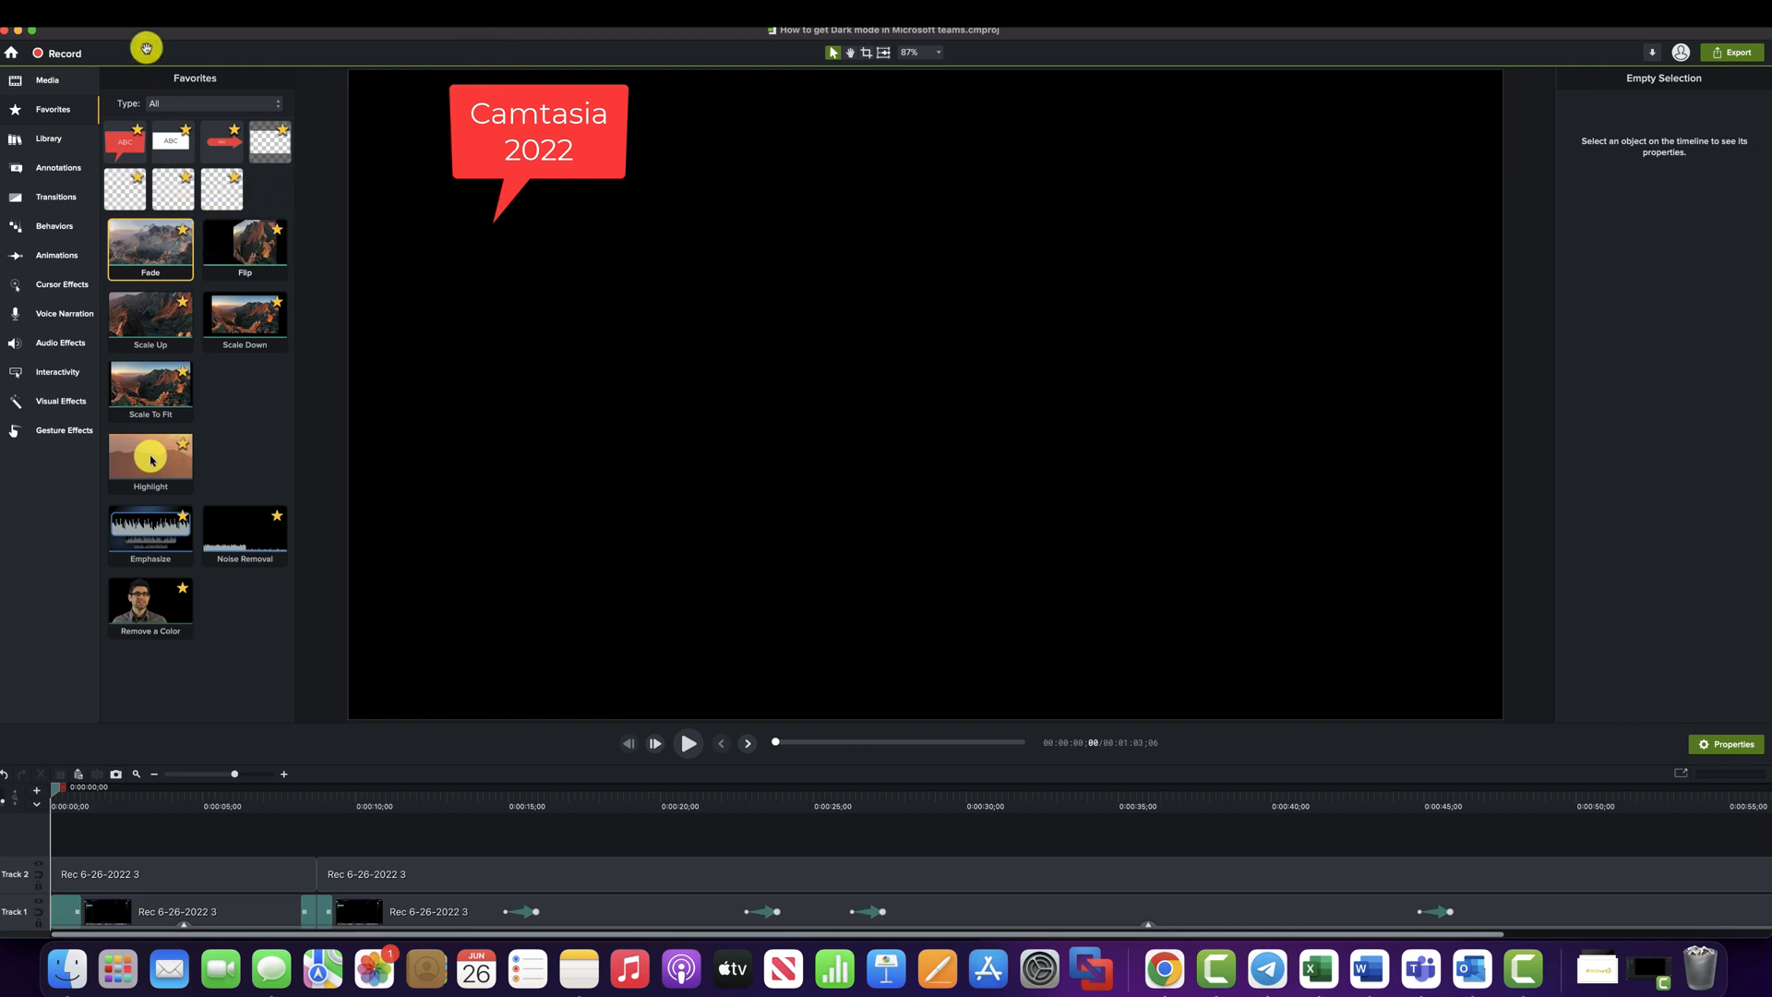
drag(164, 37, 217, 47)
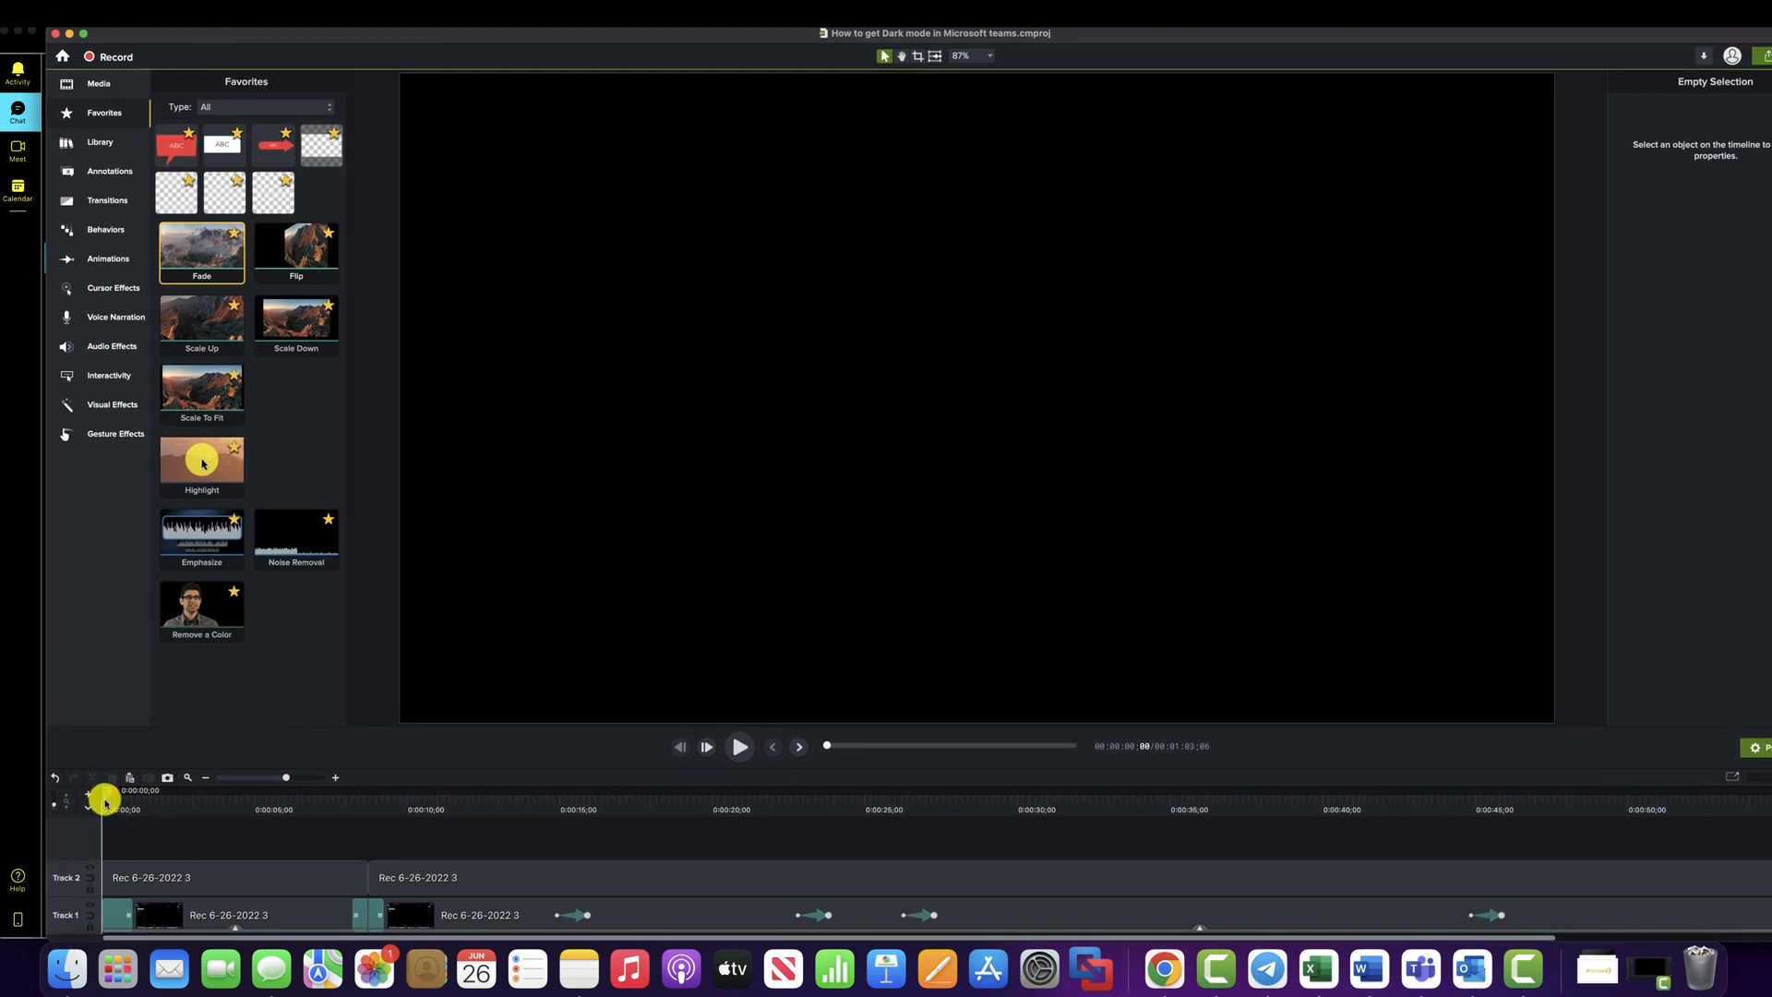
drag(107, 798, 206, 797)
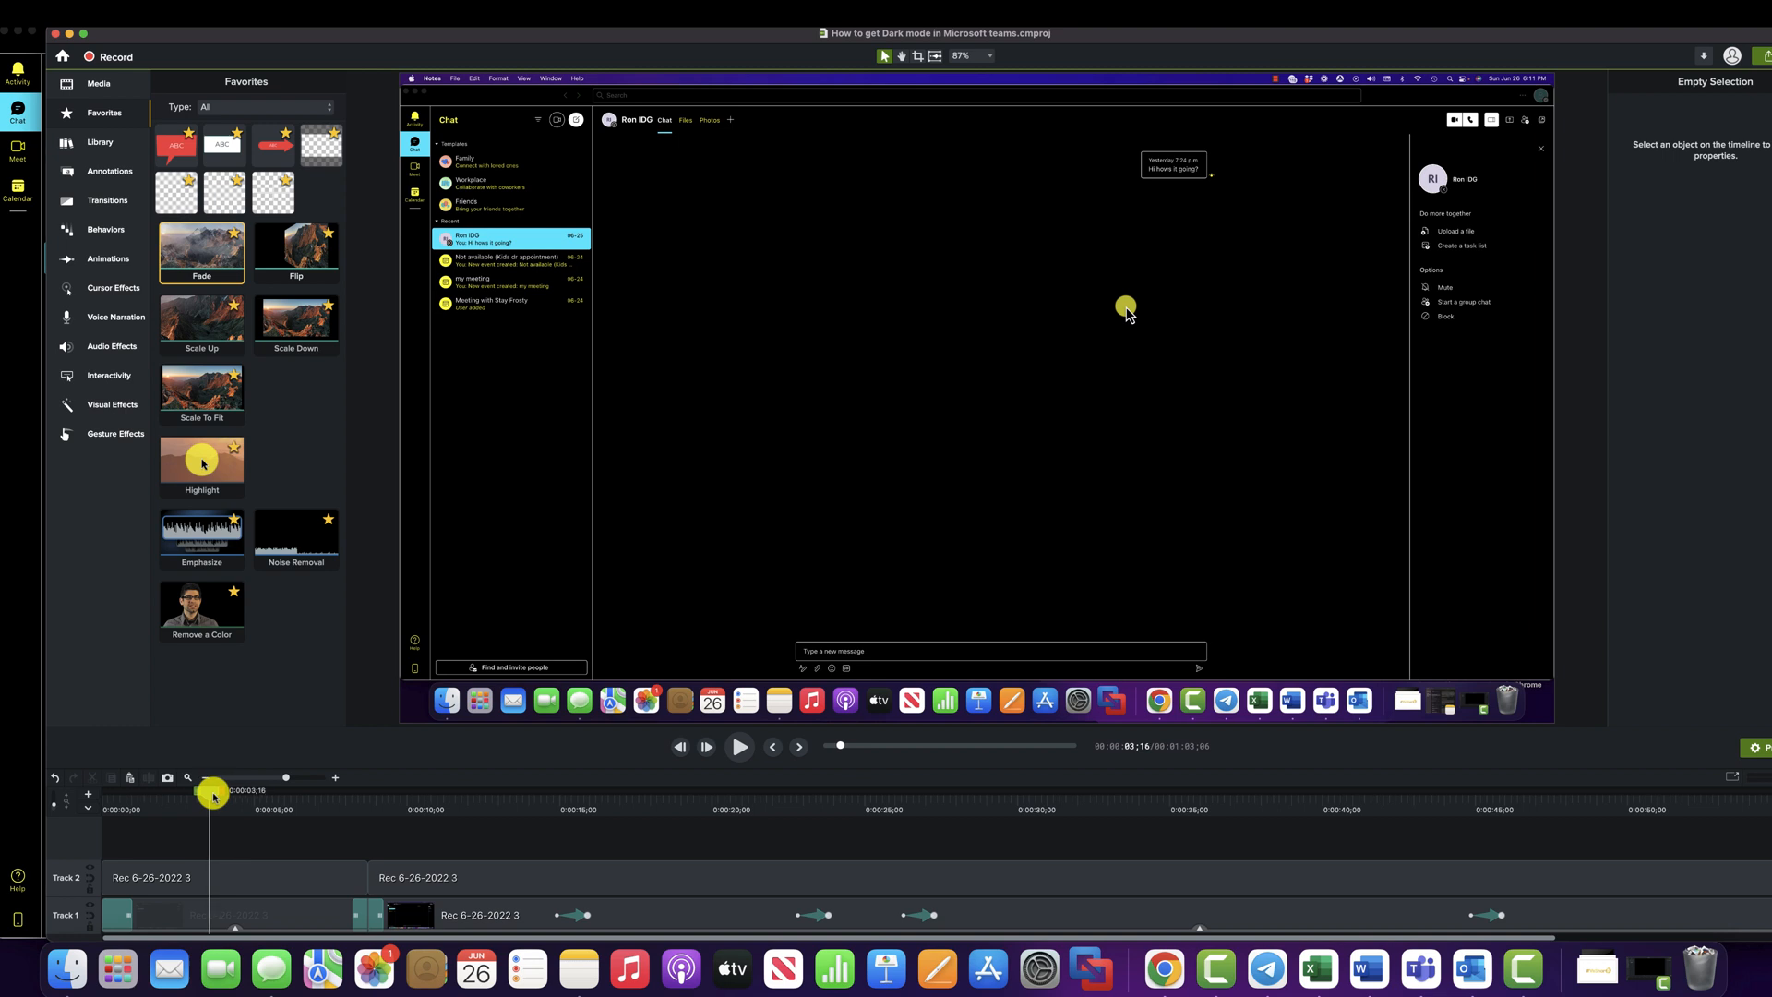
drag(214, 795, 145, 799)
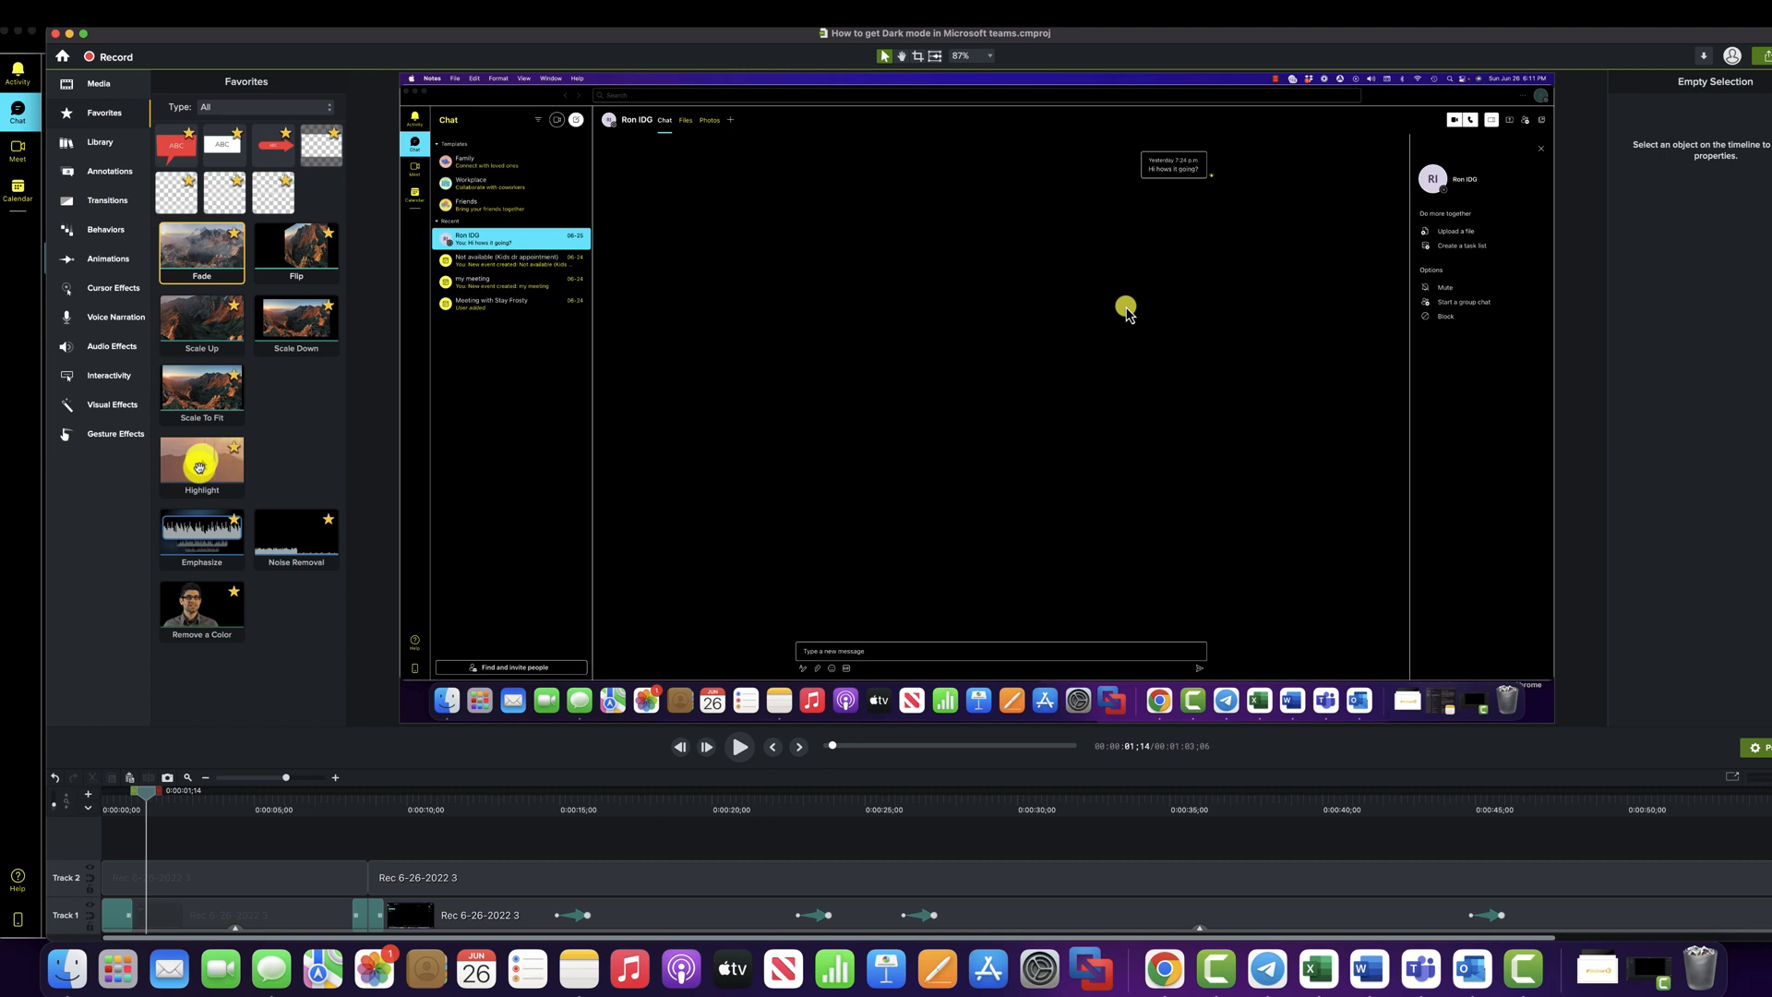
Mark the Highlight cursor effect as a favourite and show the Favorites collection
mouse_move(200, 468)
mouse_down()
mouse_move(342, 465)
mouse_move(1274, 255)
mouse_move(1106, 310)
mouse_move(931, 298)
mouse_move(841, 425)
mouse_move(767, 358)
mouse_move(1205, 317)
mouse_move(751, 313)
mouse_move(150, 467)
mouse_move(196, 463)
mouse_up()
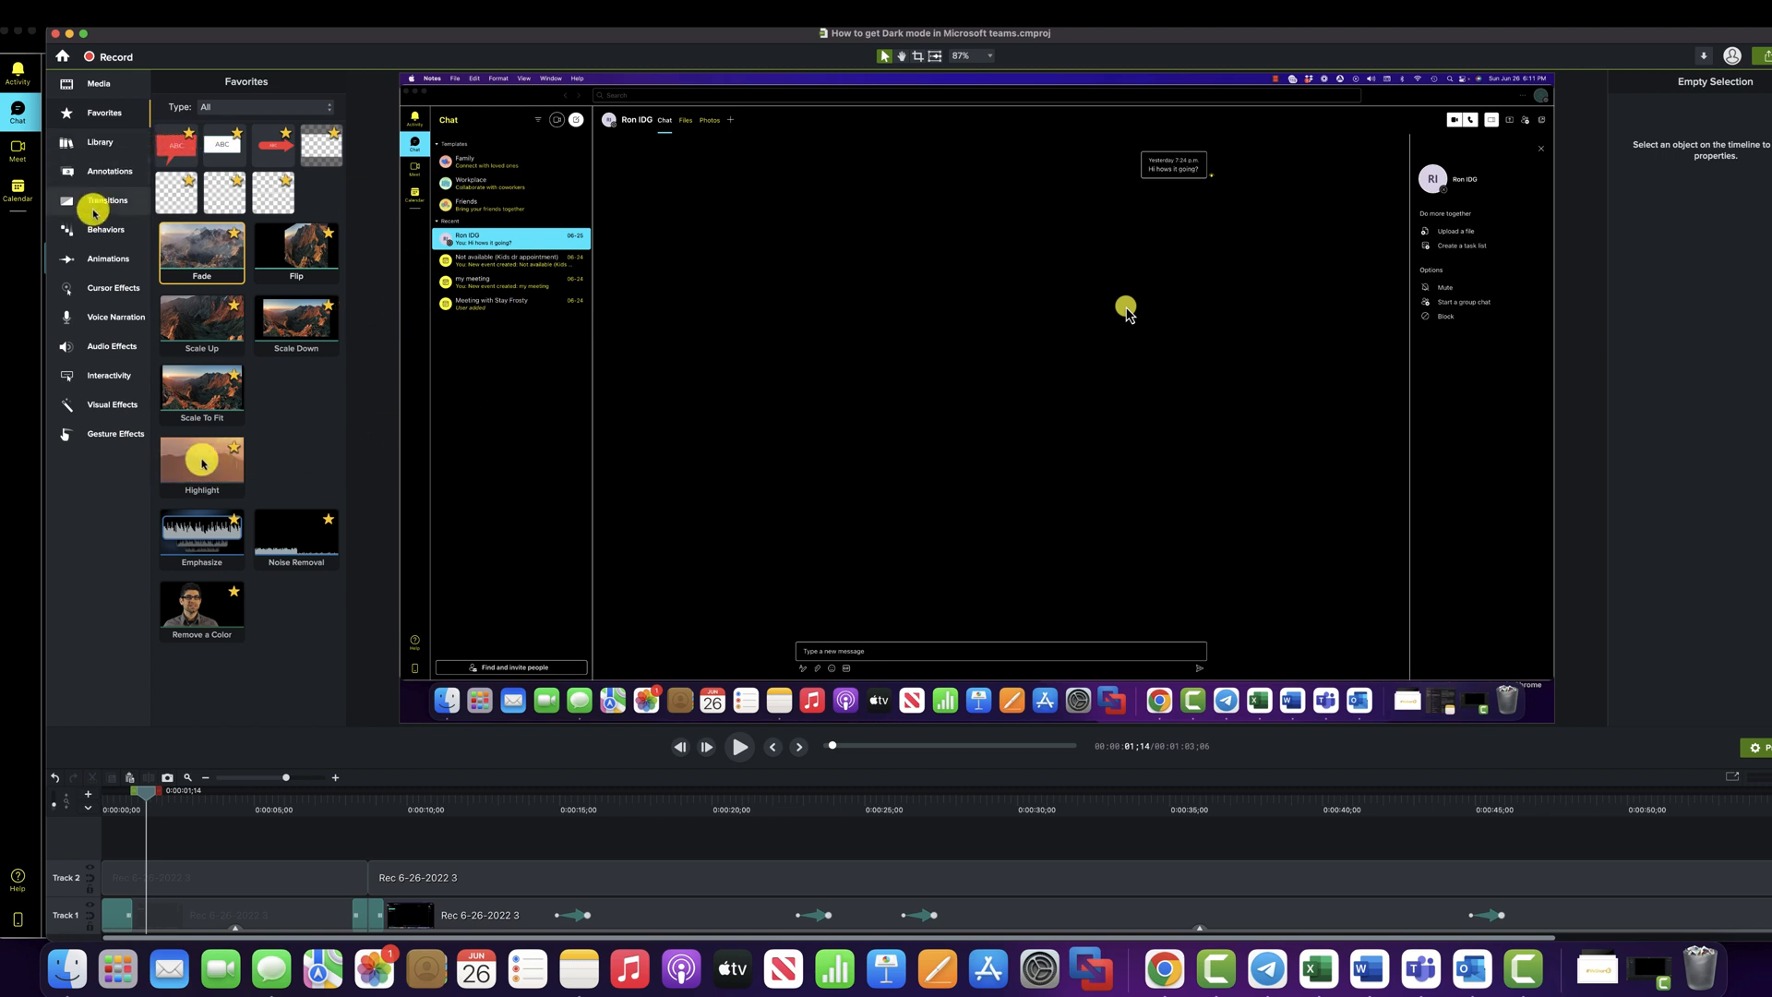
click(96, 288)
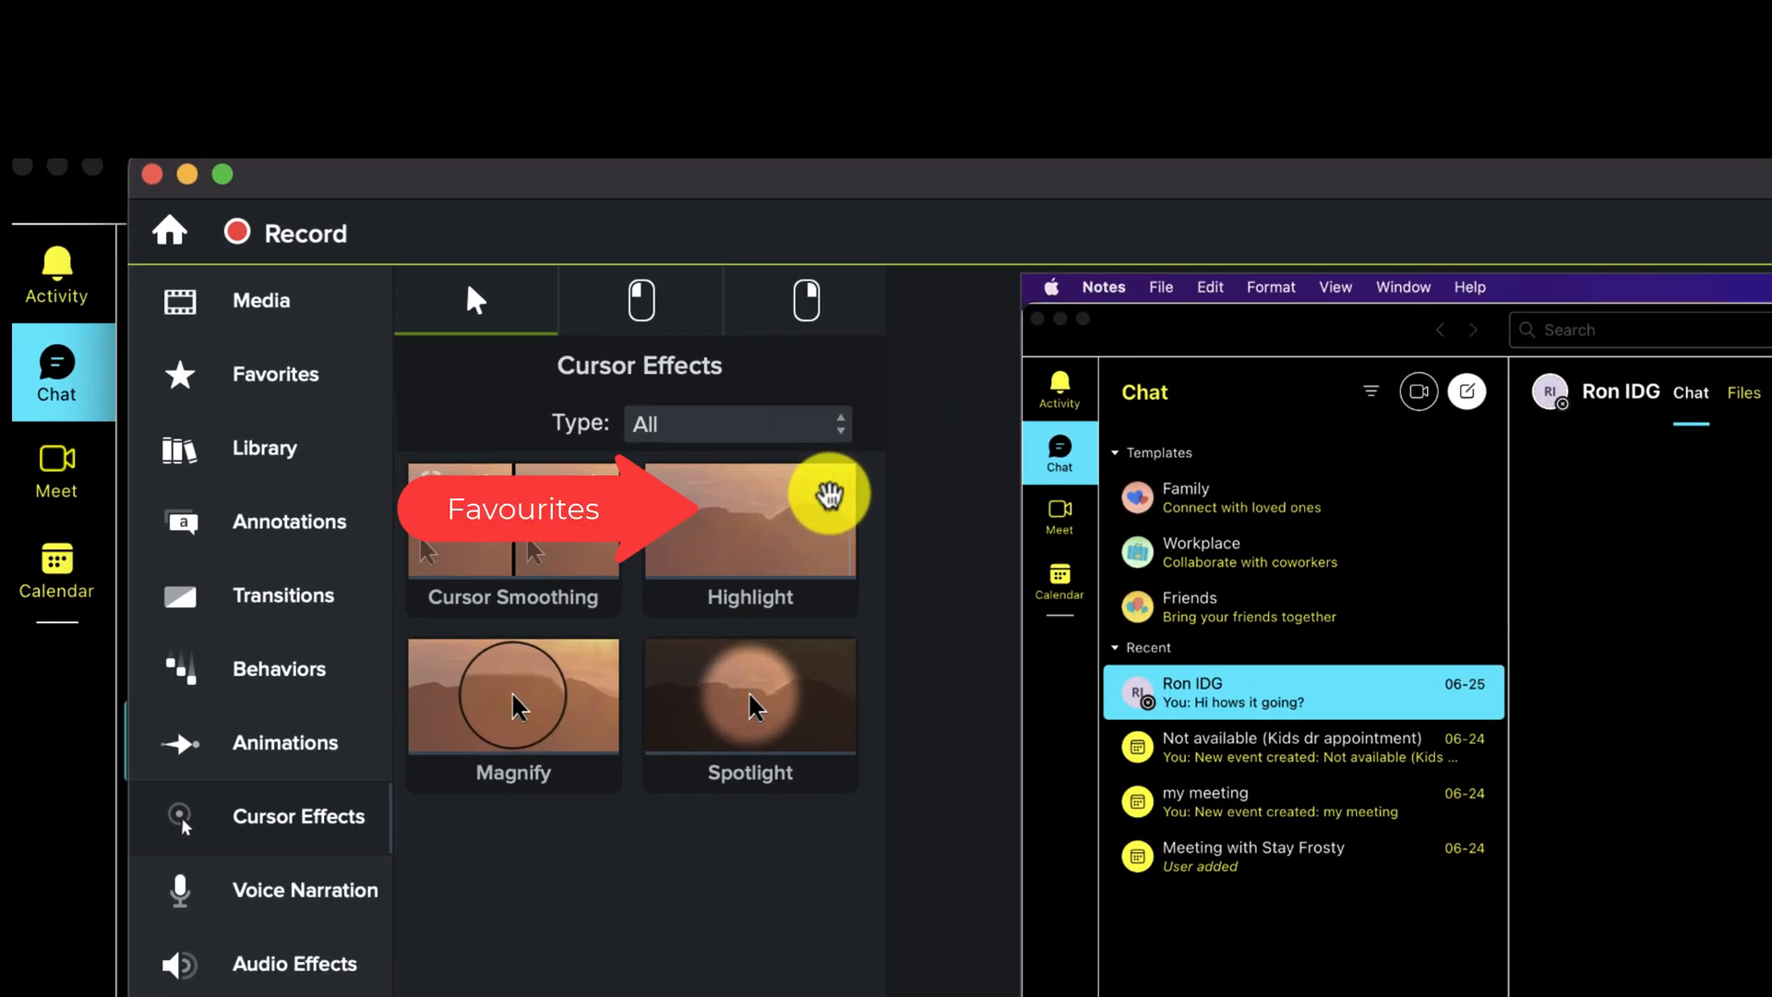
click(830, 492)
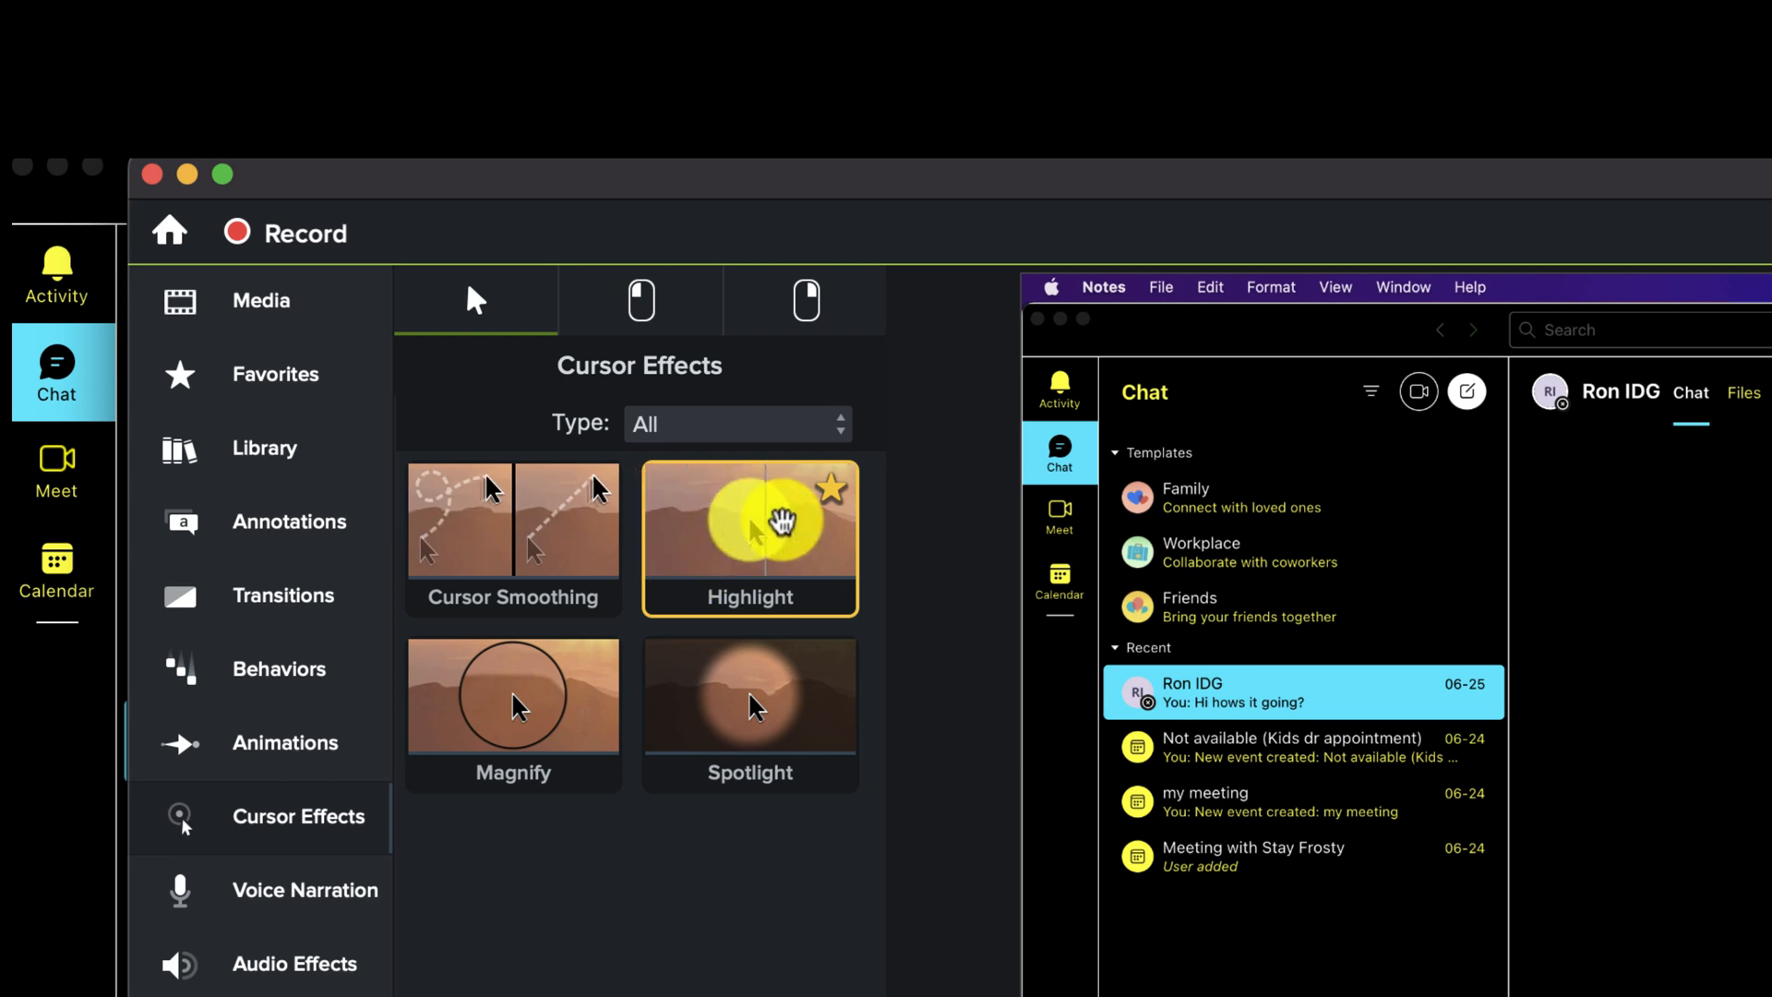
drag(752, 532, 1762, 831)
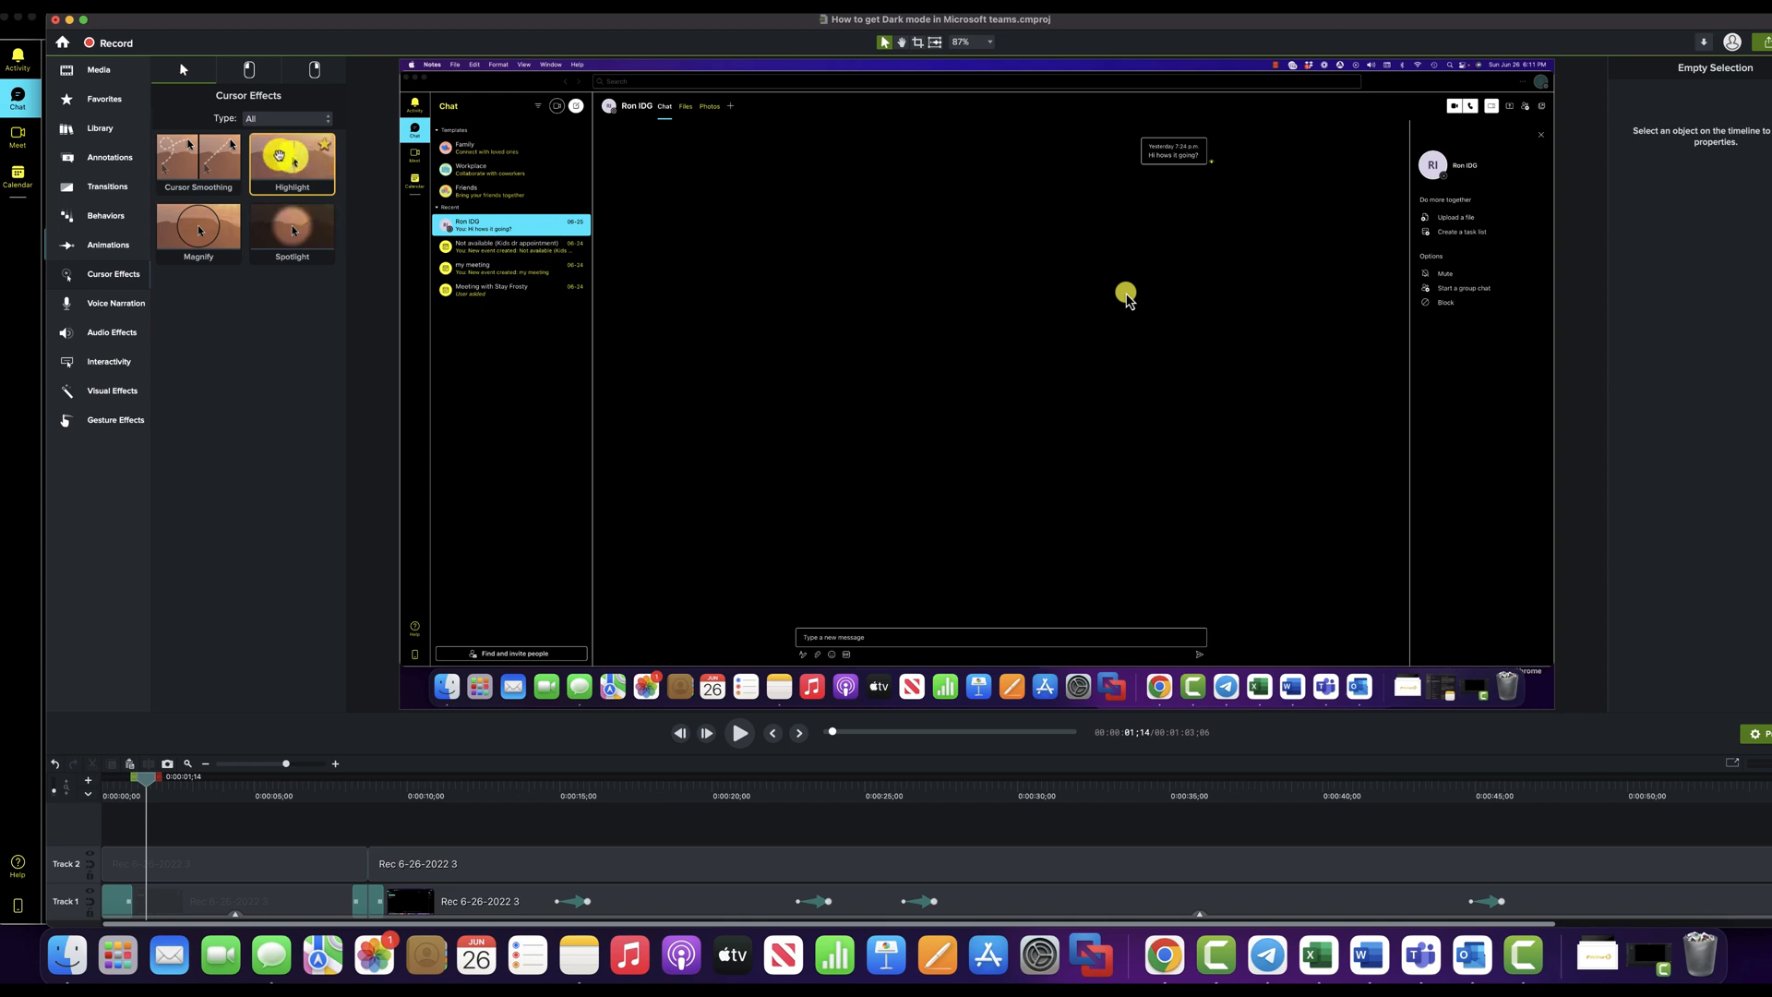
click(100, 103)
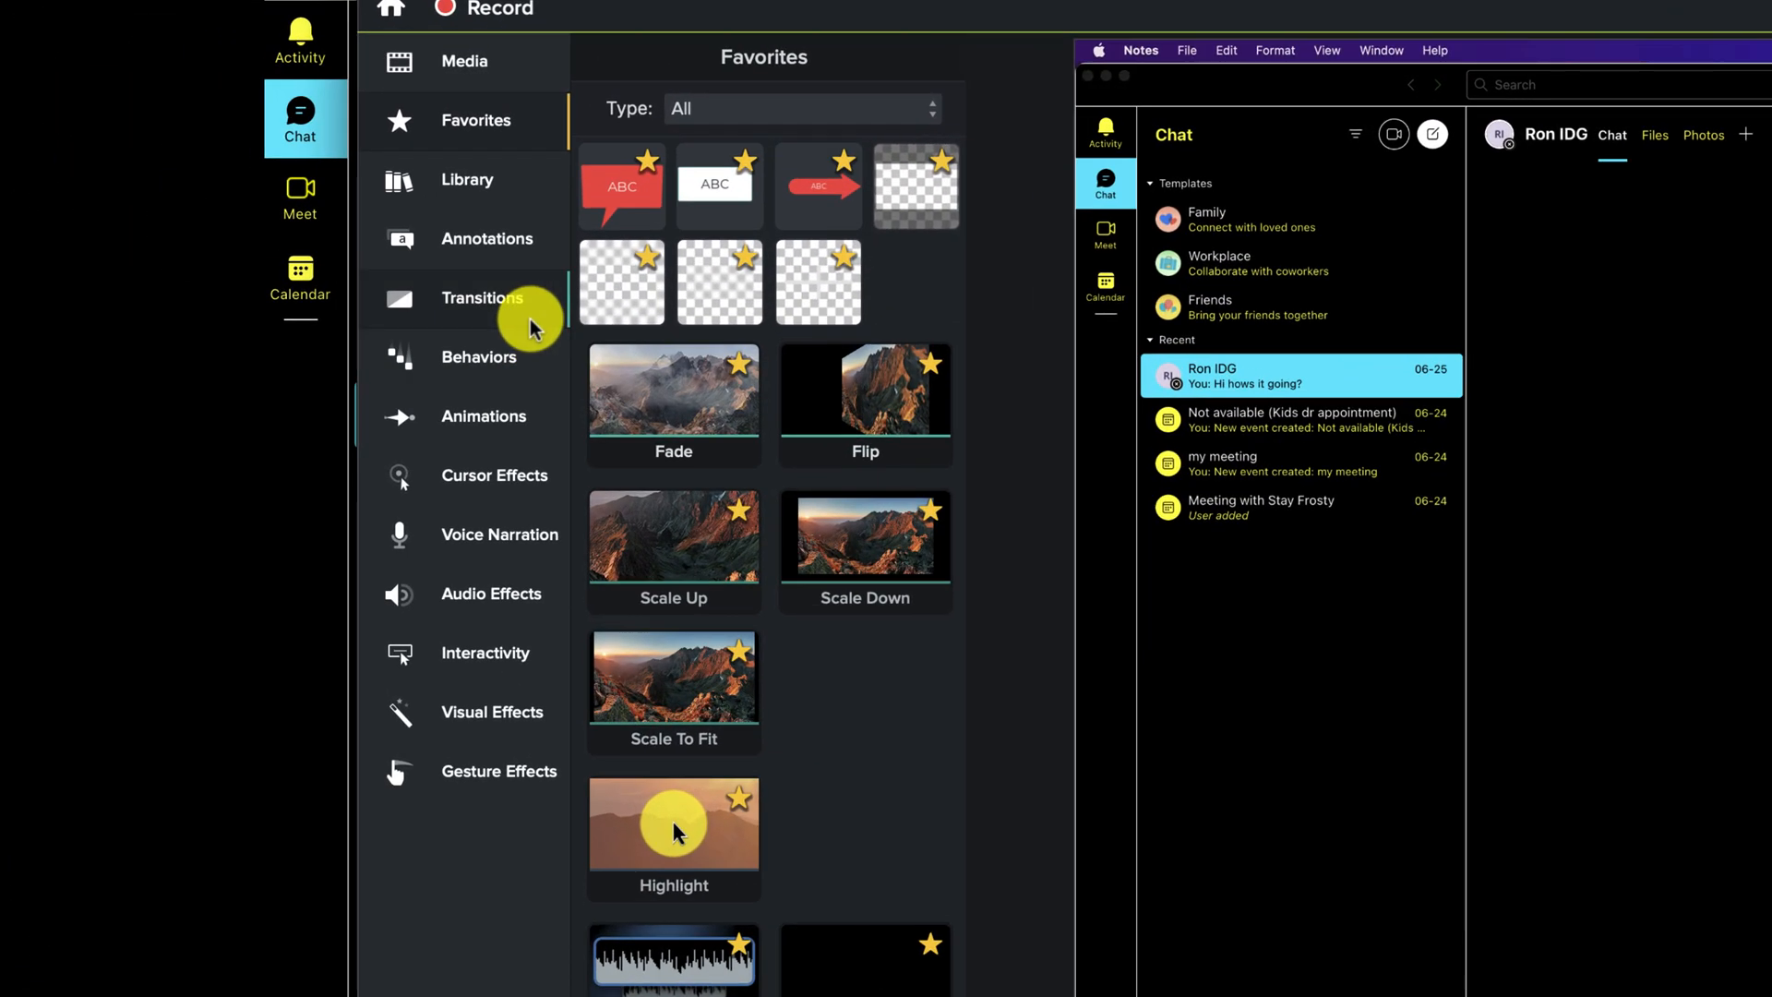
Browse the full library of available transitions through to its end
click(127, 189)
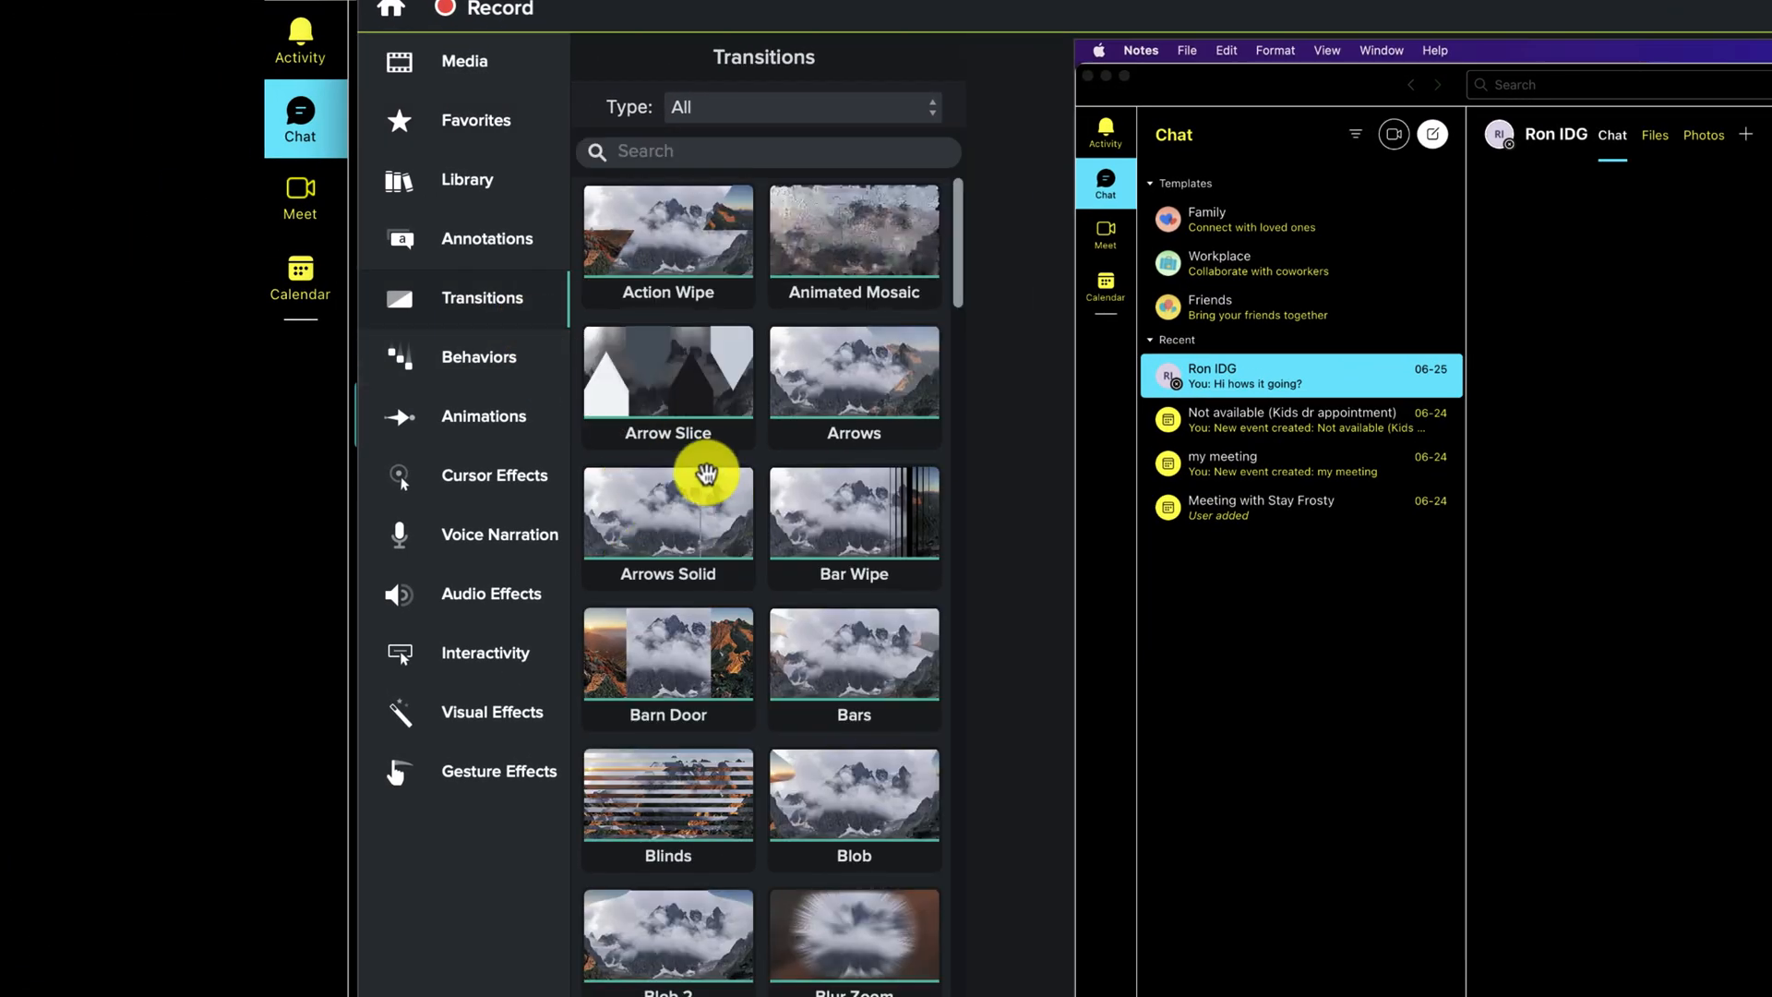
scroll(706, 467, down, 15)
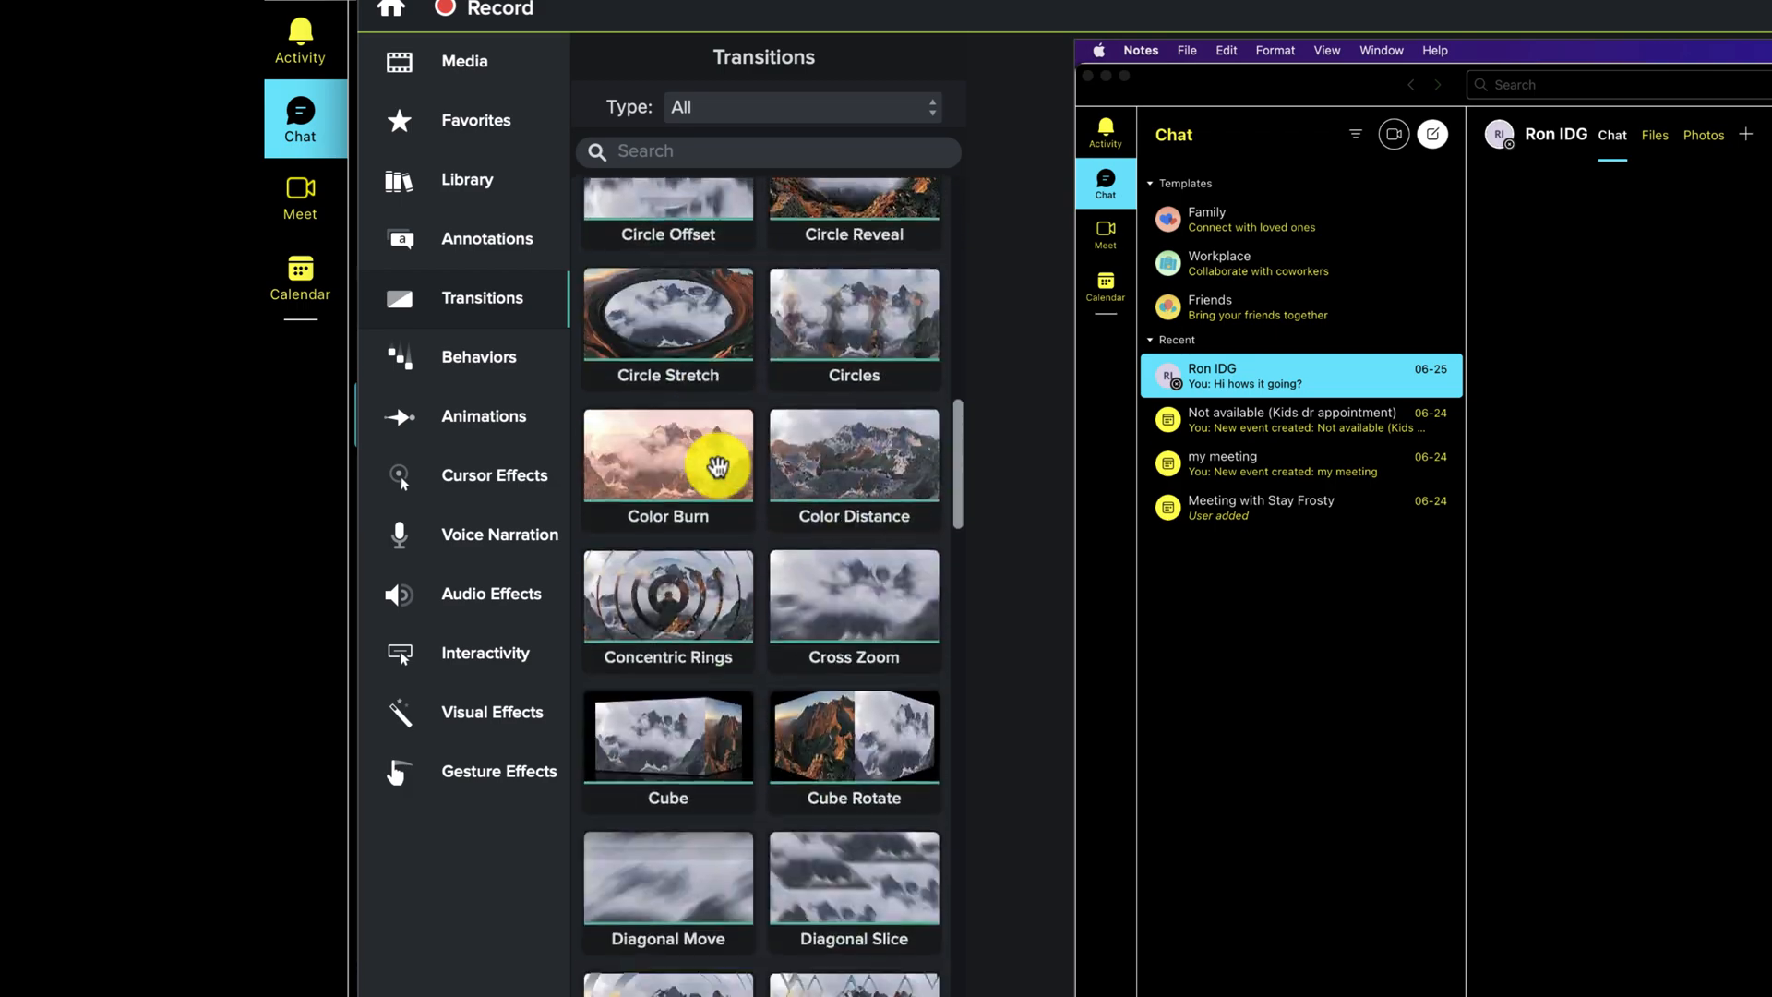
scroll(717, 466, down, 20)
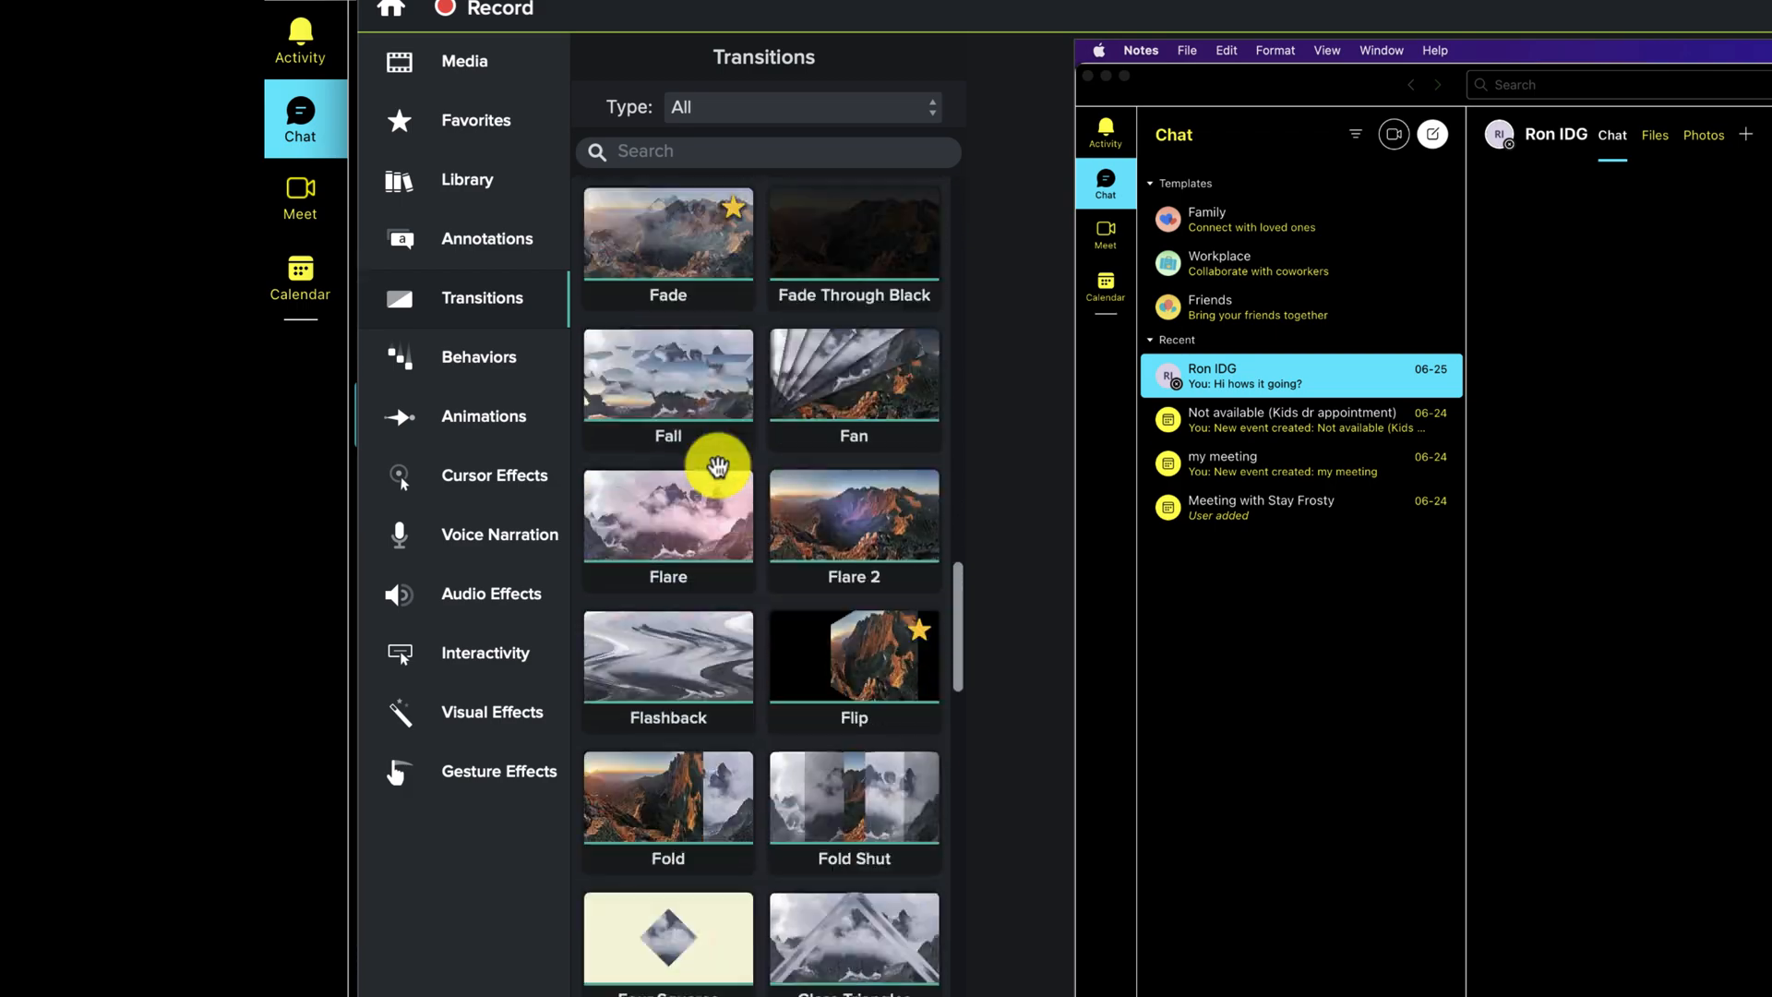
scroll(717, 466, down, 10)
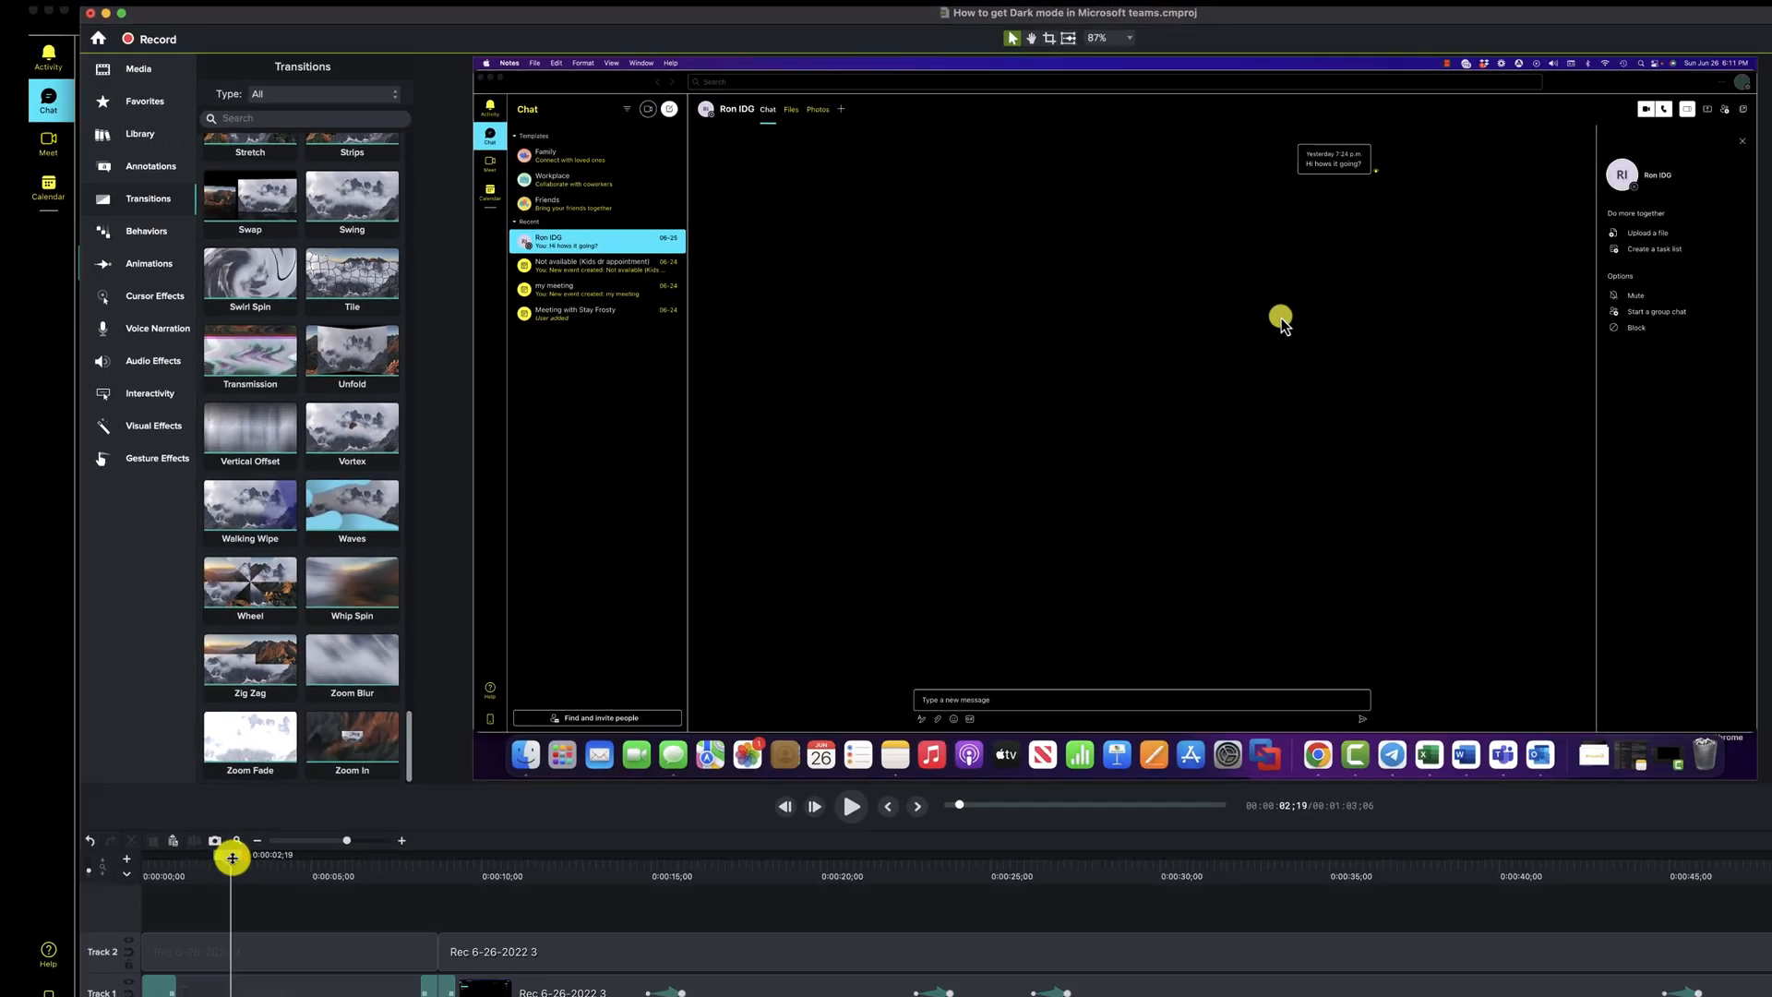
Split the clips on all tracks at 0:00:04;17
drag(185, 785, 225, 789)
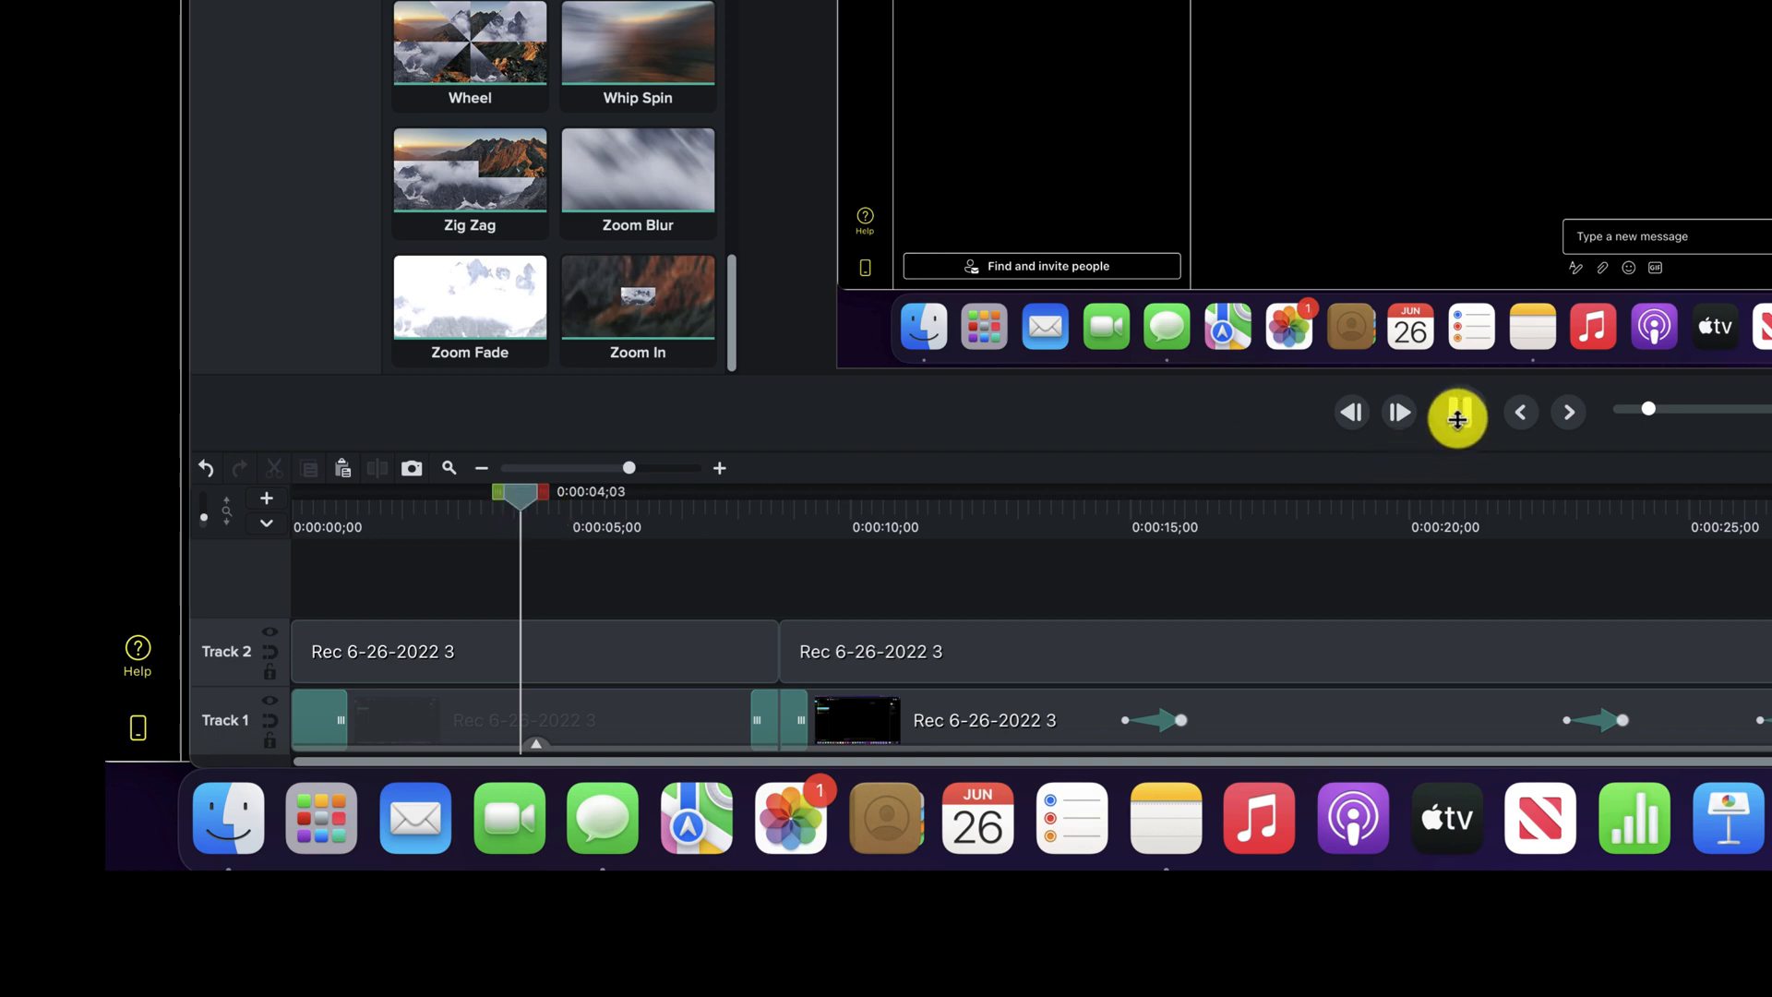
click(1457, 416)
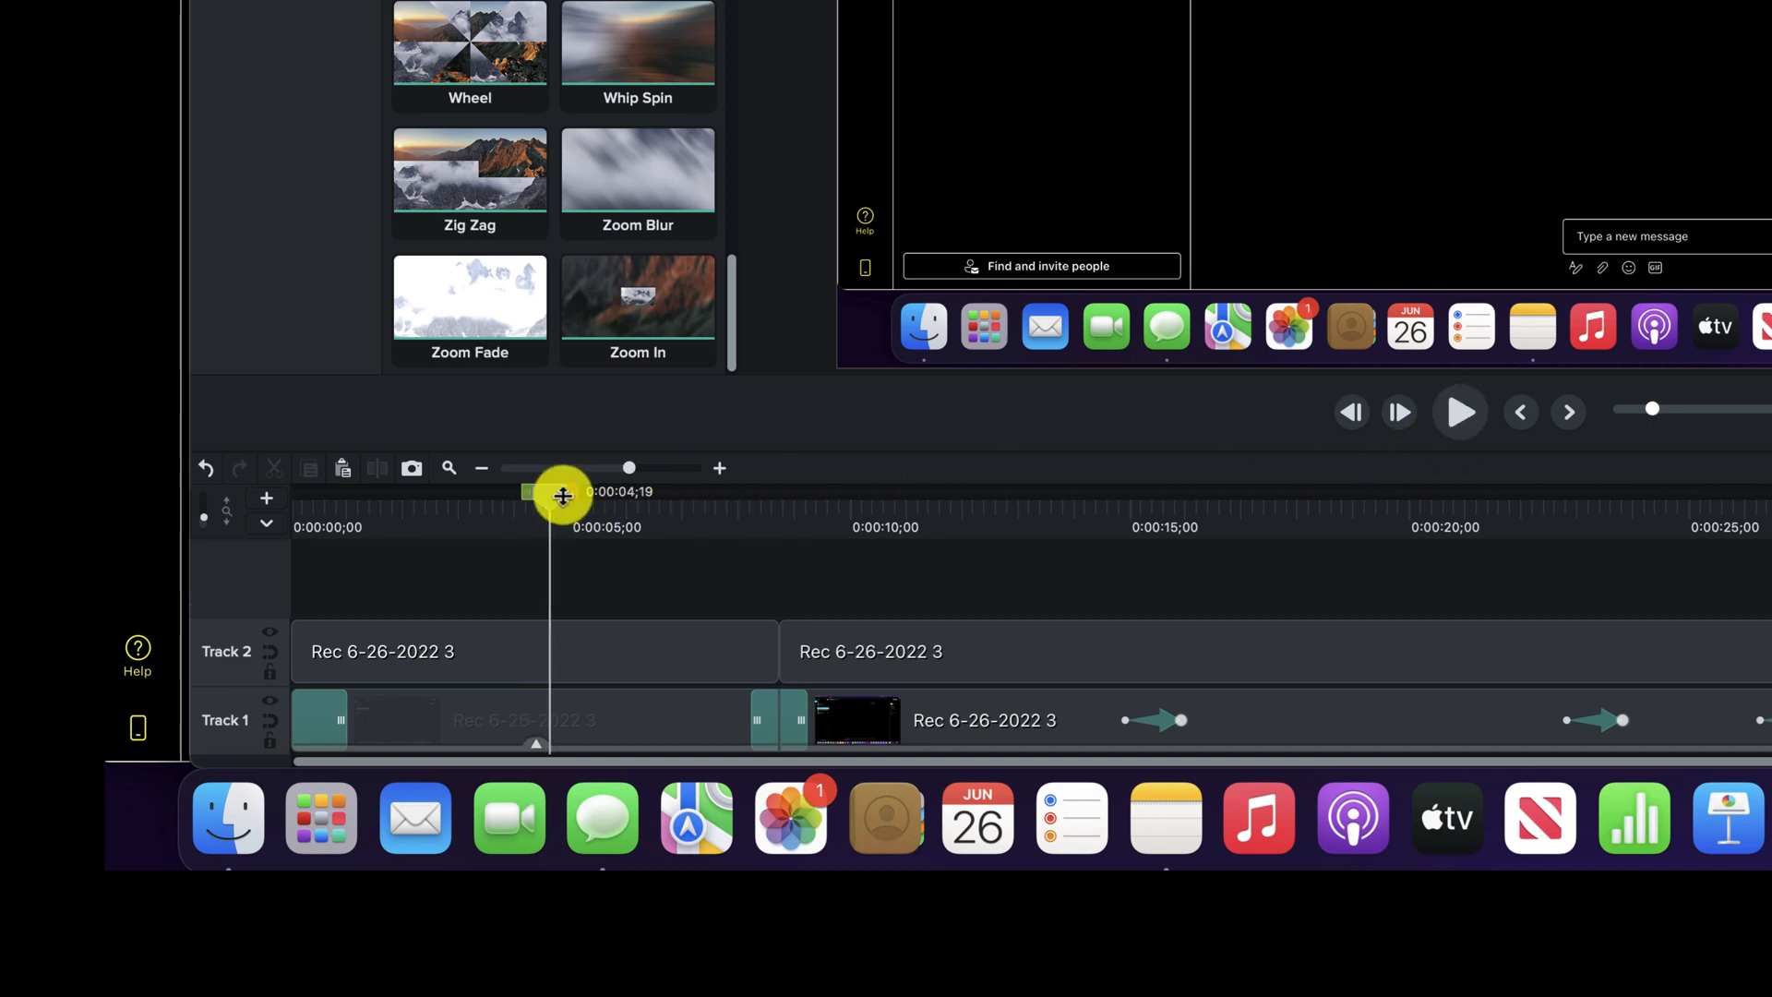
drag(562, 495, 558, 495)
key(ctrl+a)
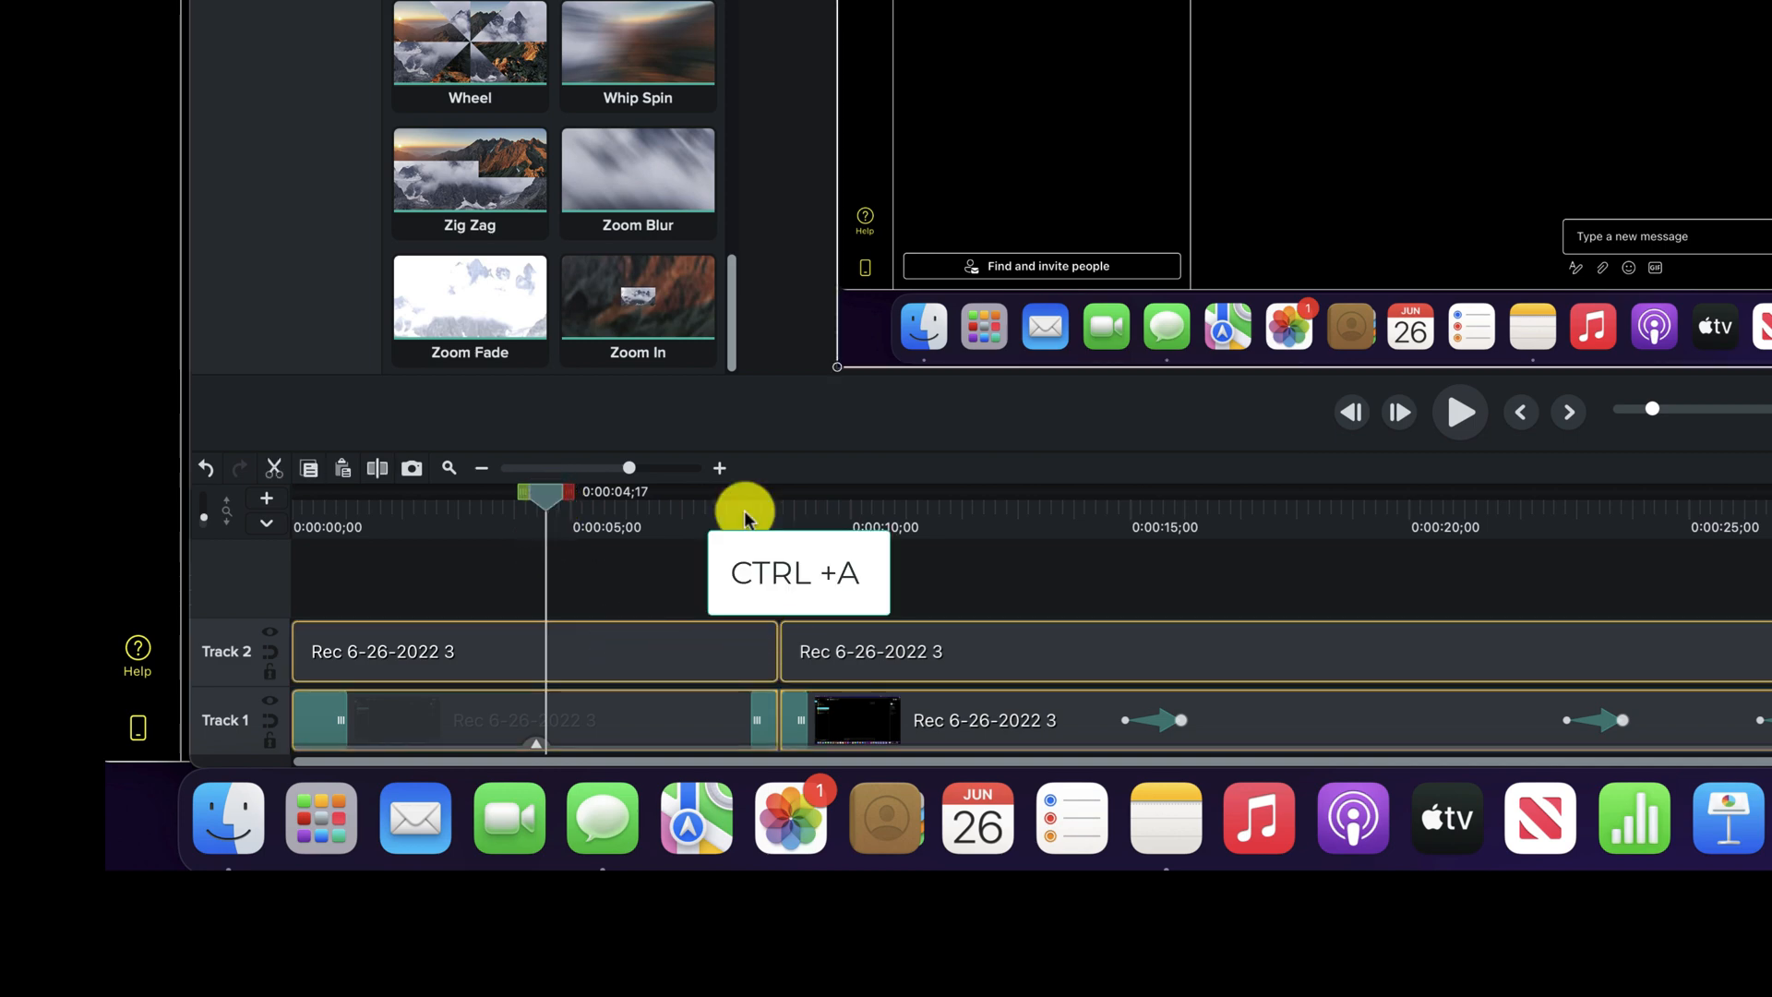
click(378, 468)
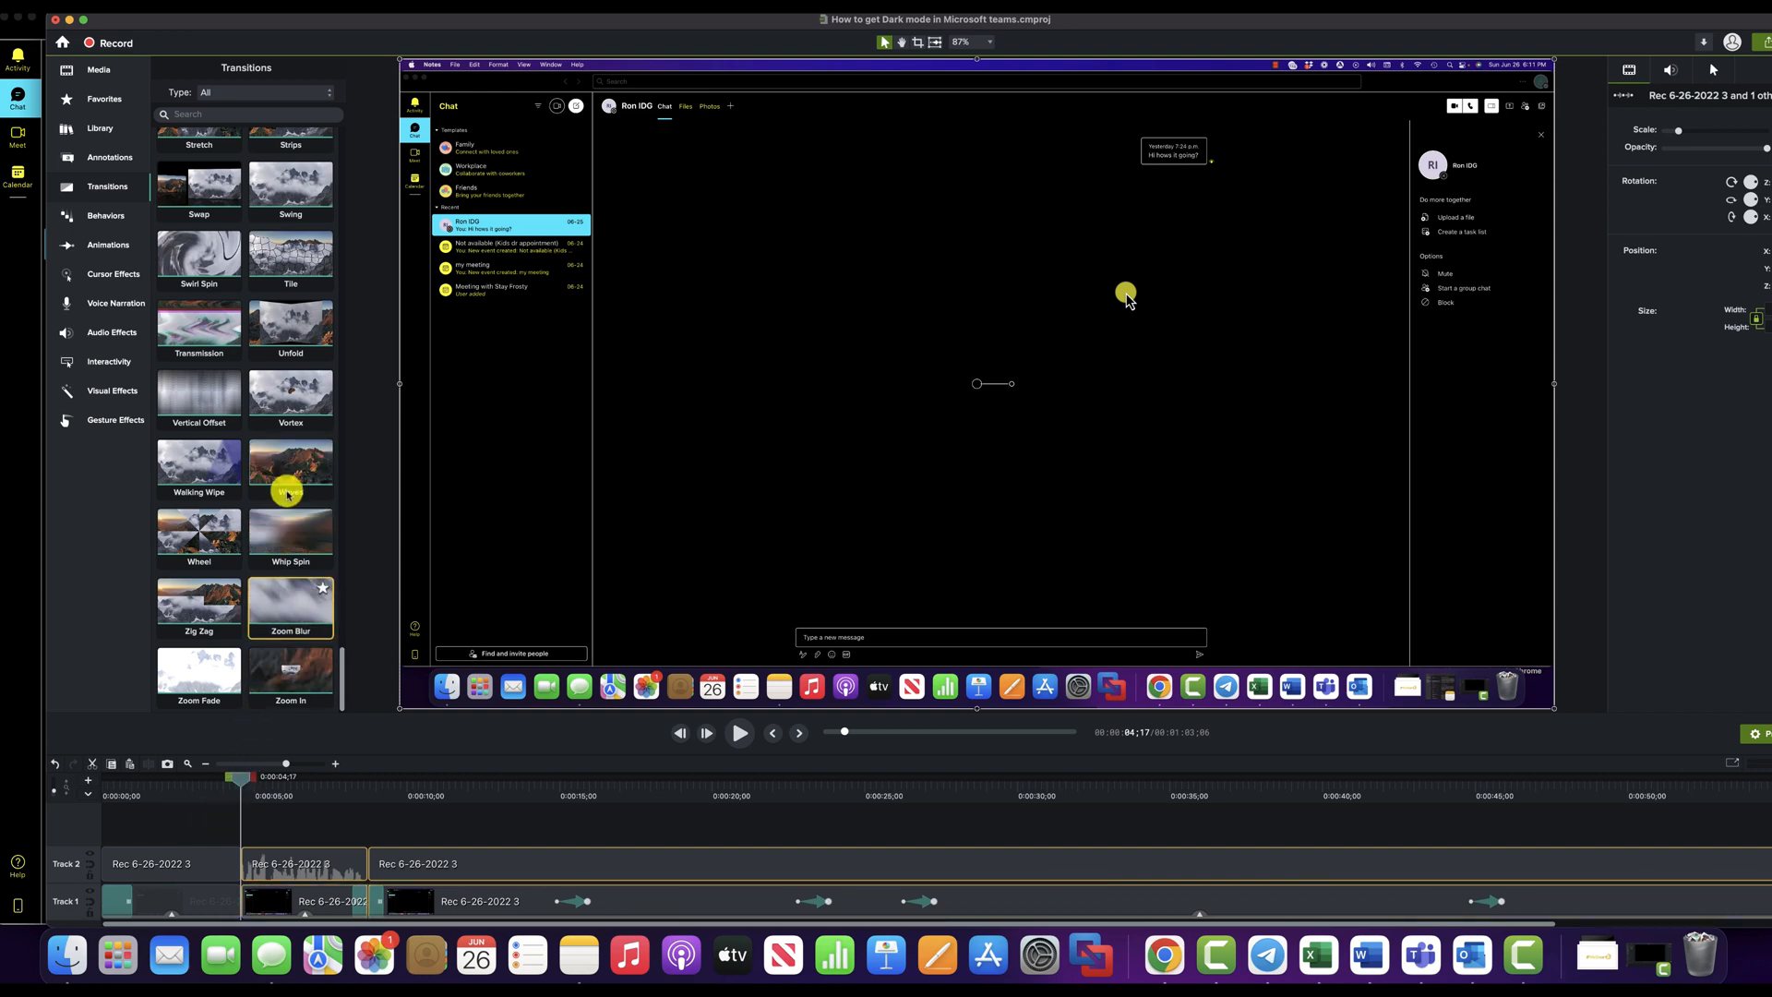
Apply the Square Pops transition to the new cut on Track 1 at 0:00:04;17
scroll(287, 495, up, 2)
scroll(287, 494, up, 9)
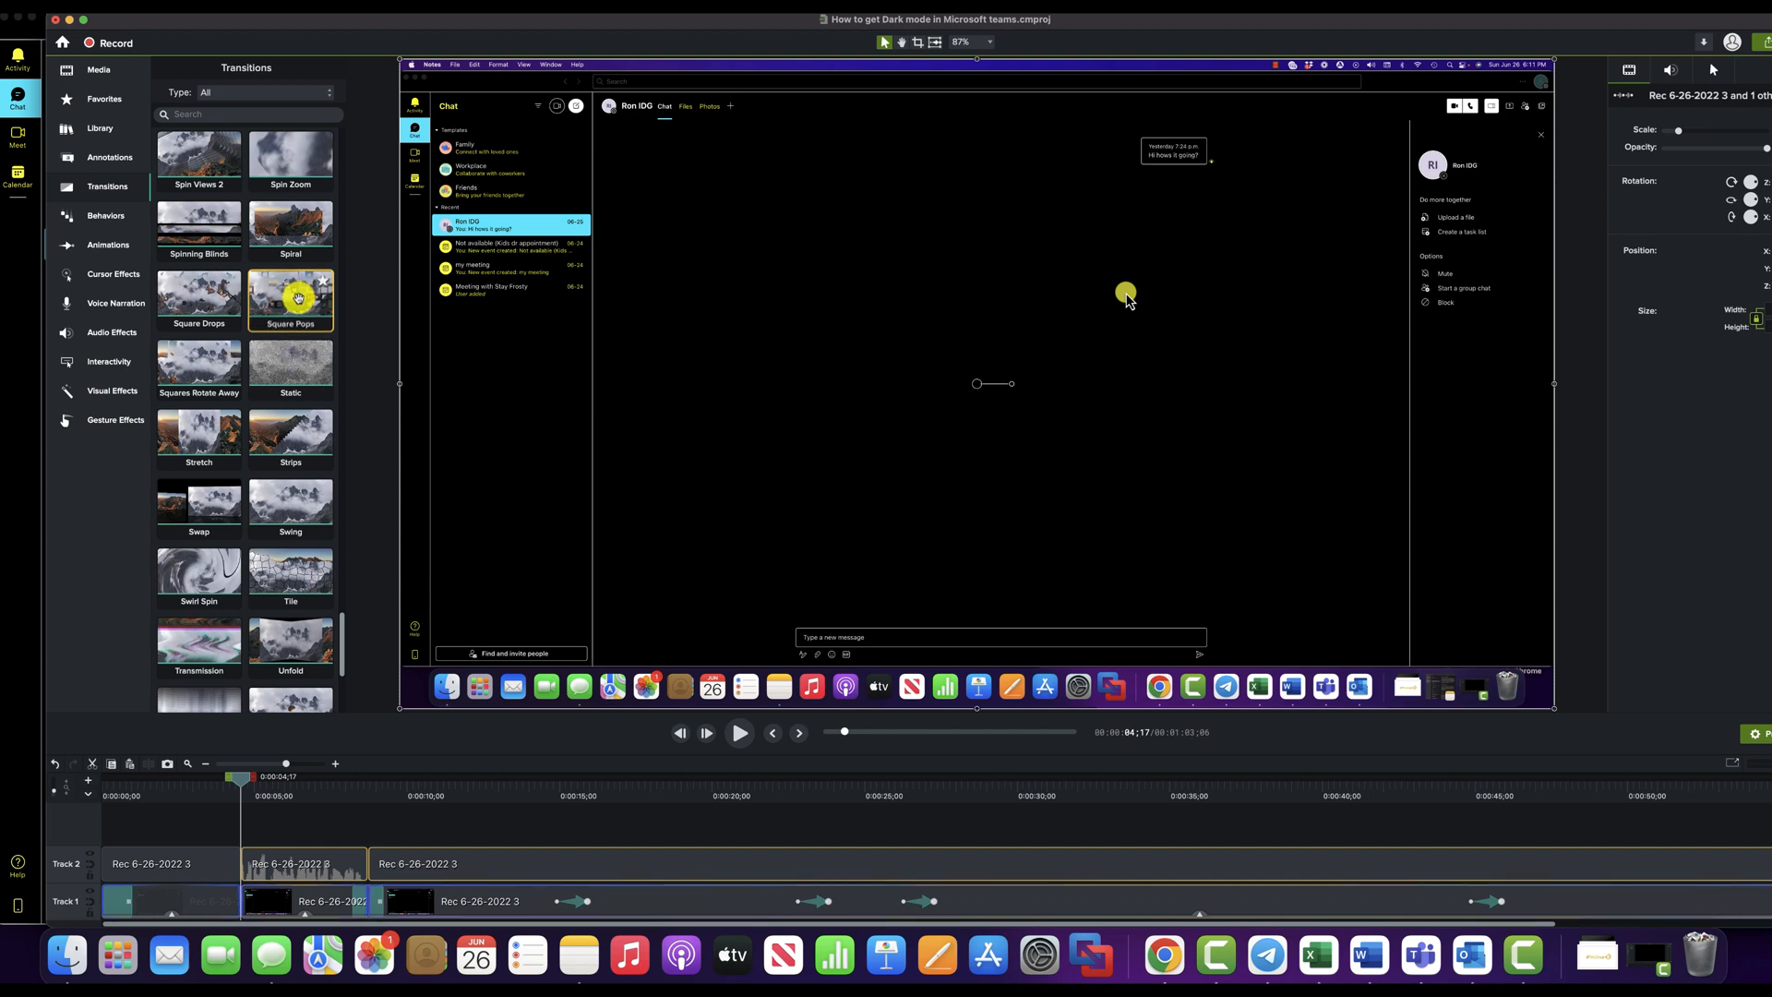
drag(298, 297, 253, 903)
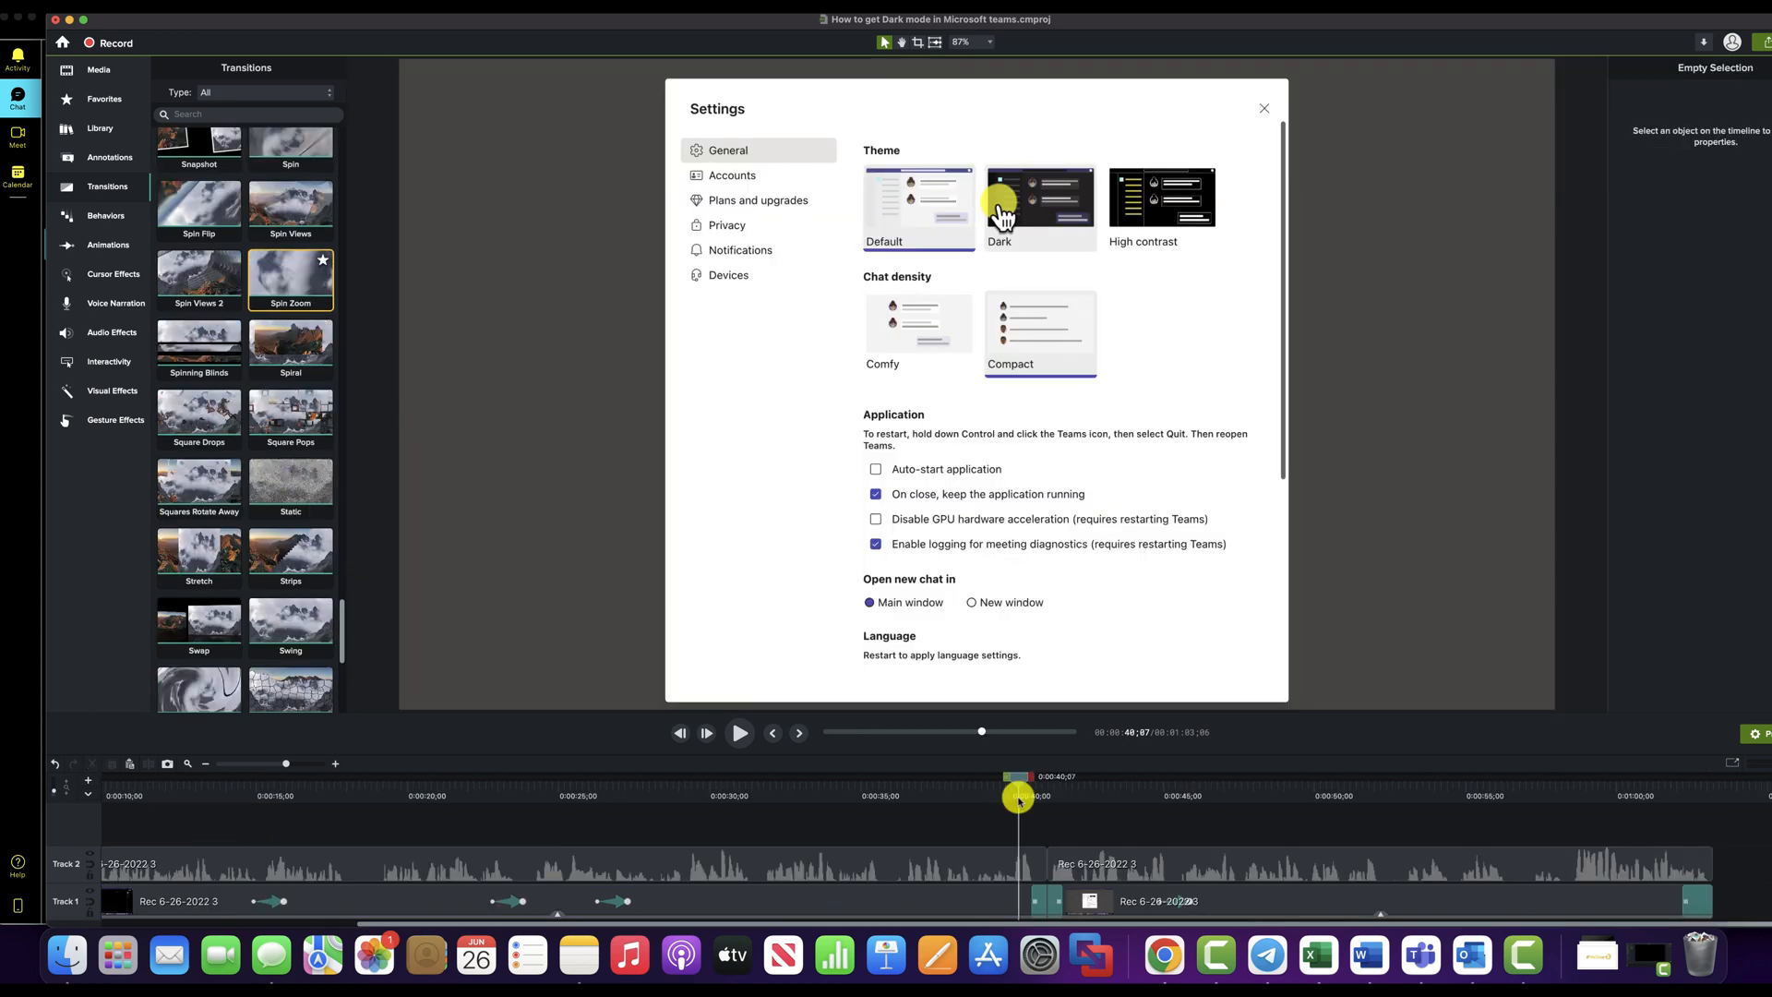
Apply the Spin Zoom transition to the Track 1 cut just after 0:00:40 and play it back
scroll(286, 269, down, 1)
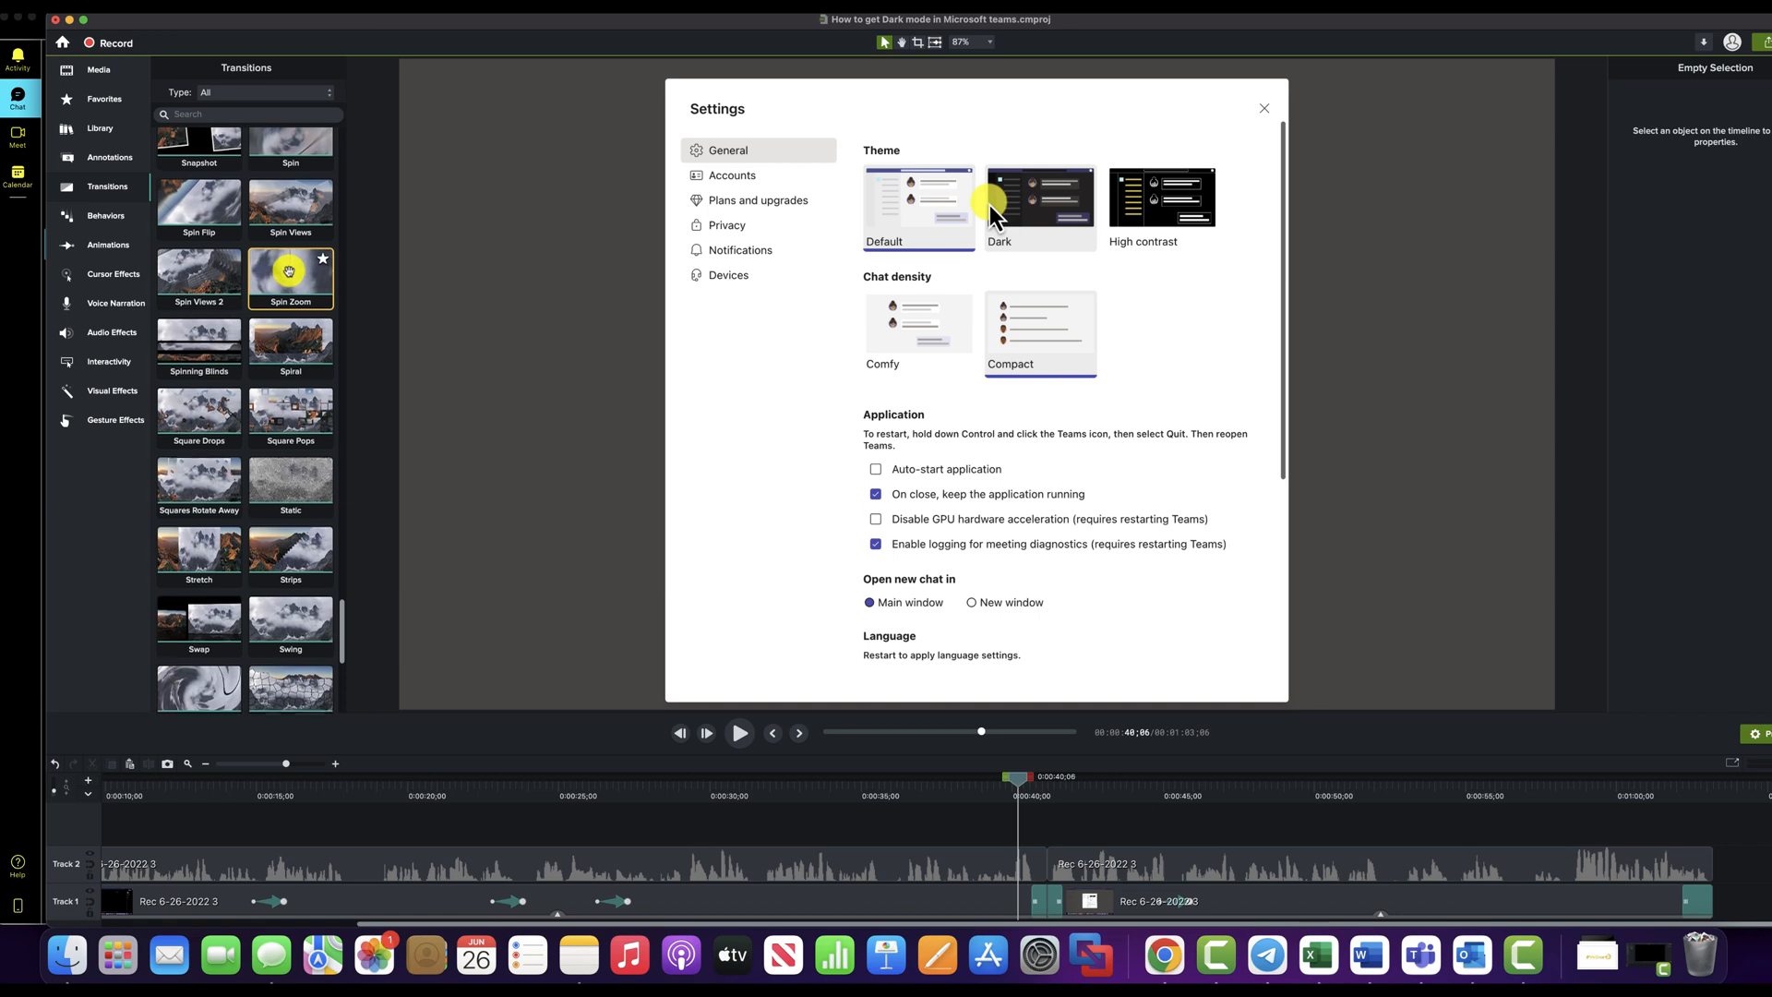
drag(289, 271, 1050, 914)
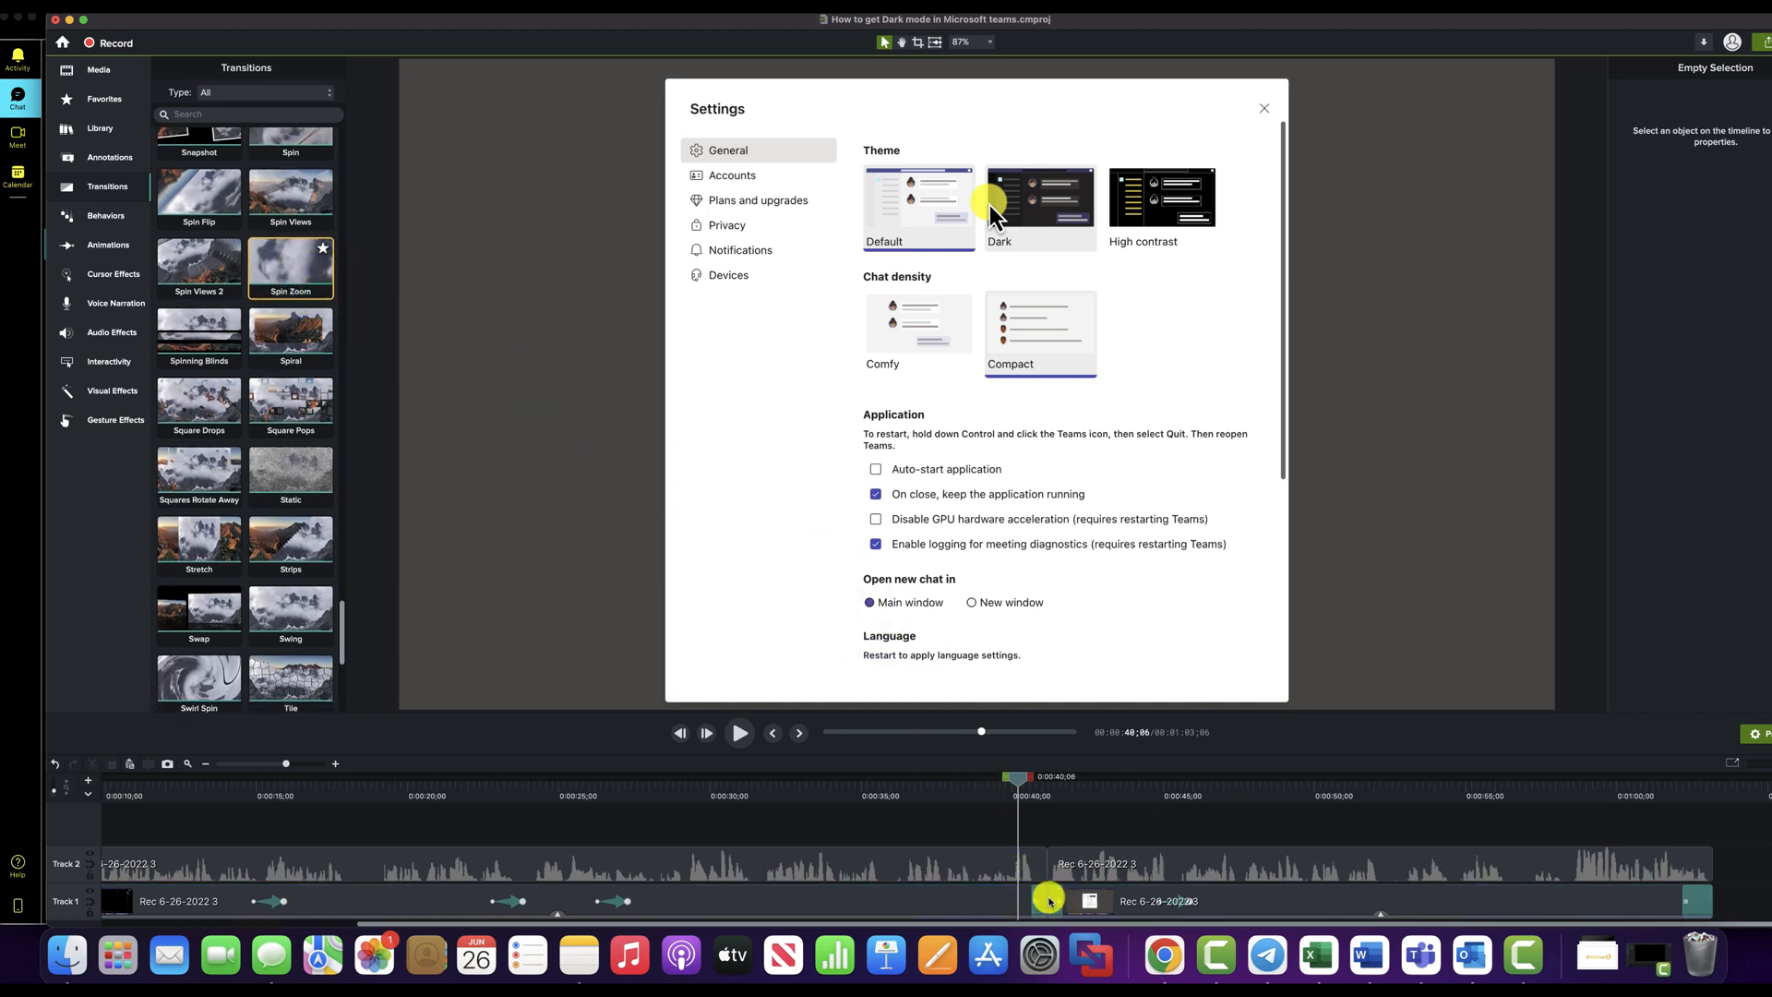
drag(1014, 782, 1019, 785)
key(space)
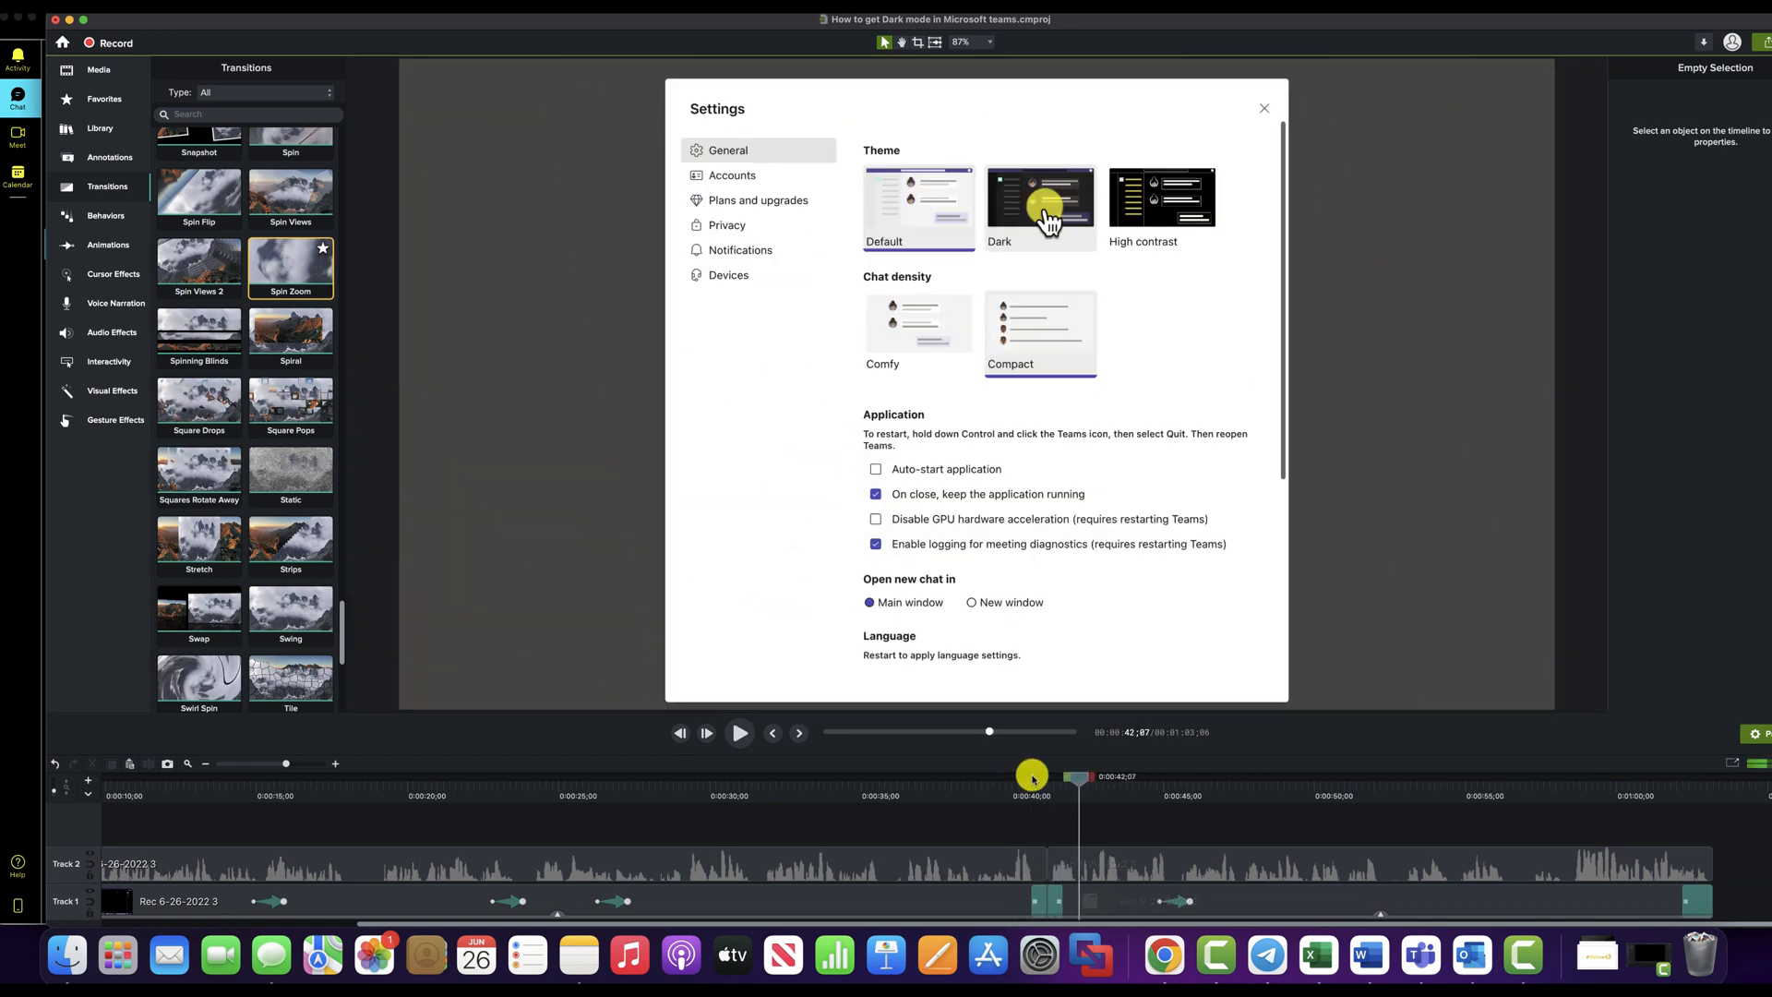
drag(1071, 775, 1022, 787)
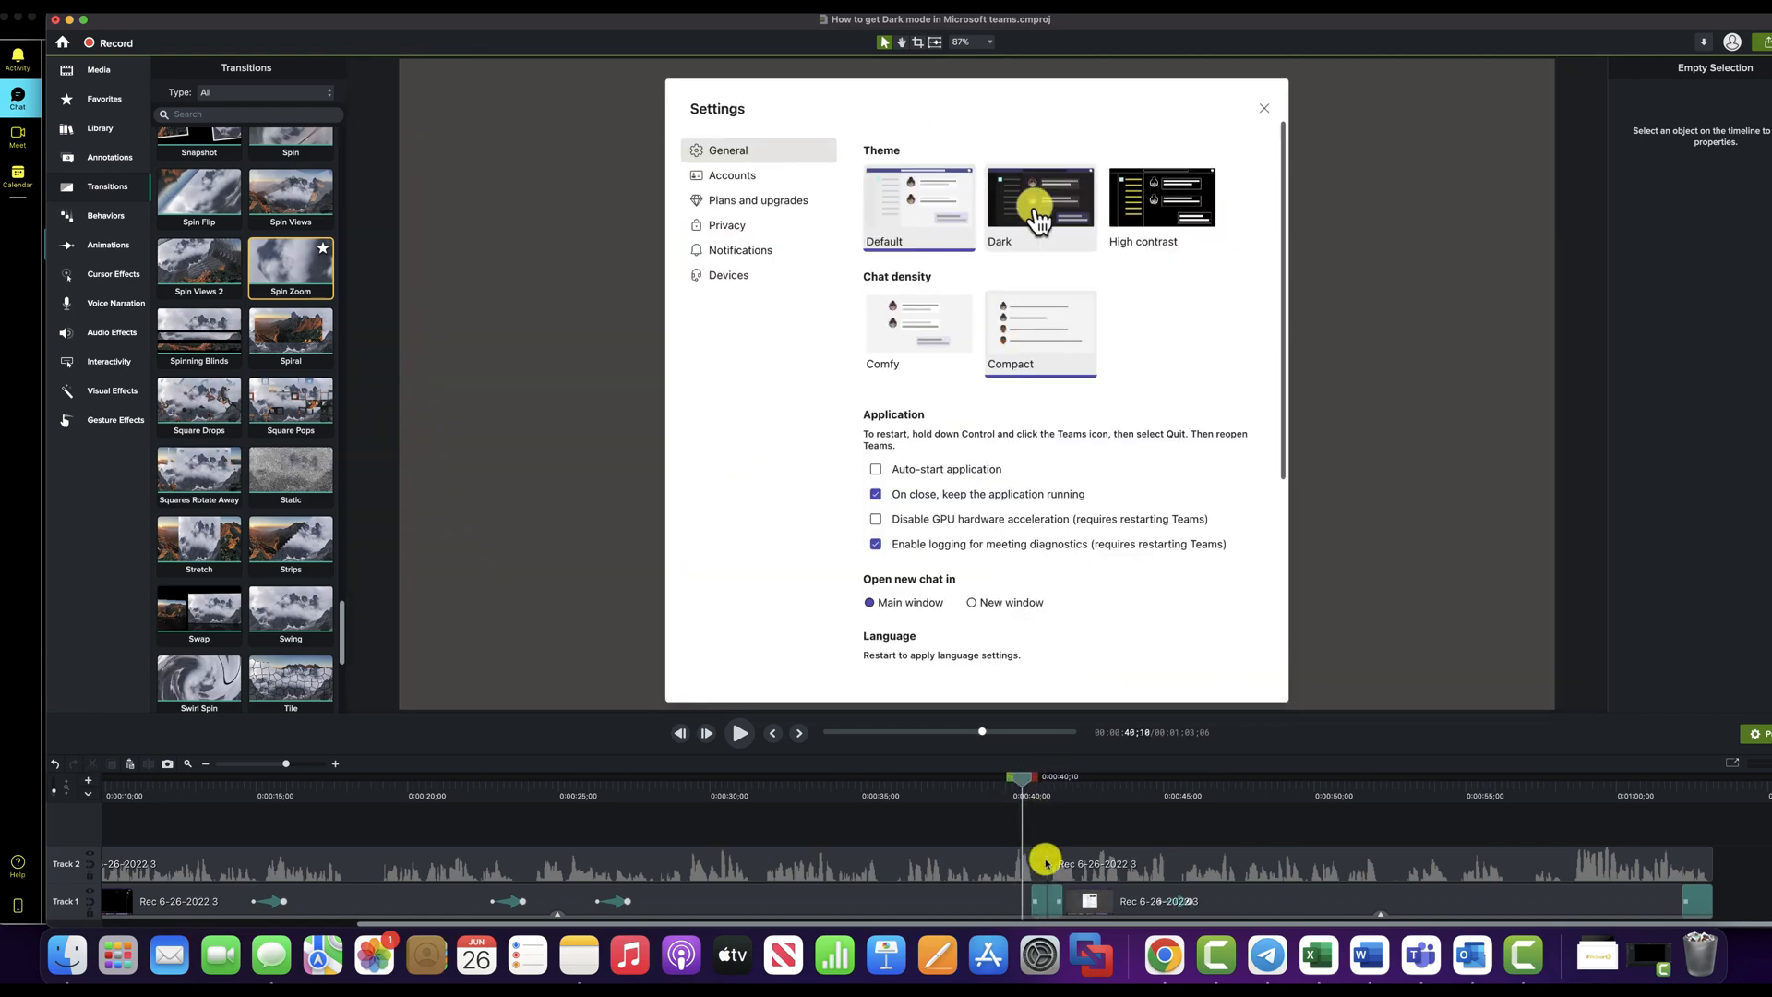
Replace the transition at the Track 1 cut just after 0:00:40 with Doorway
click(1040, 900)
key(Delete)
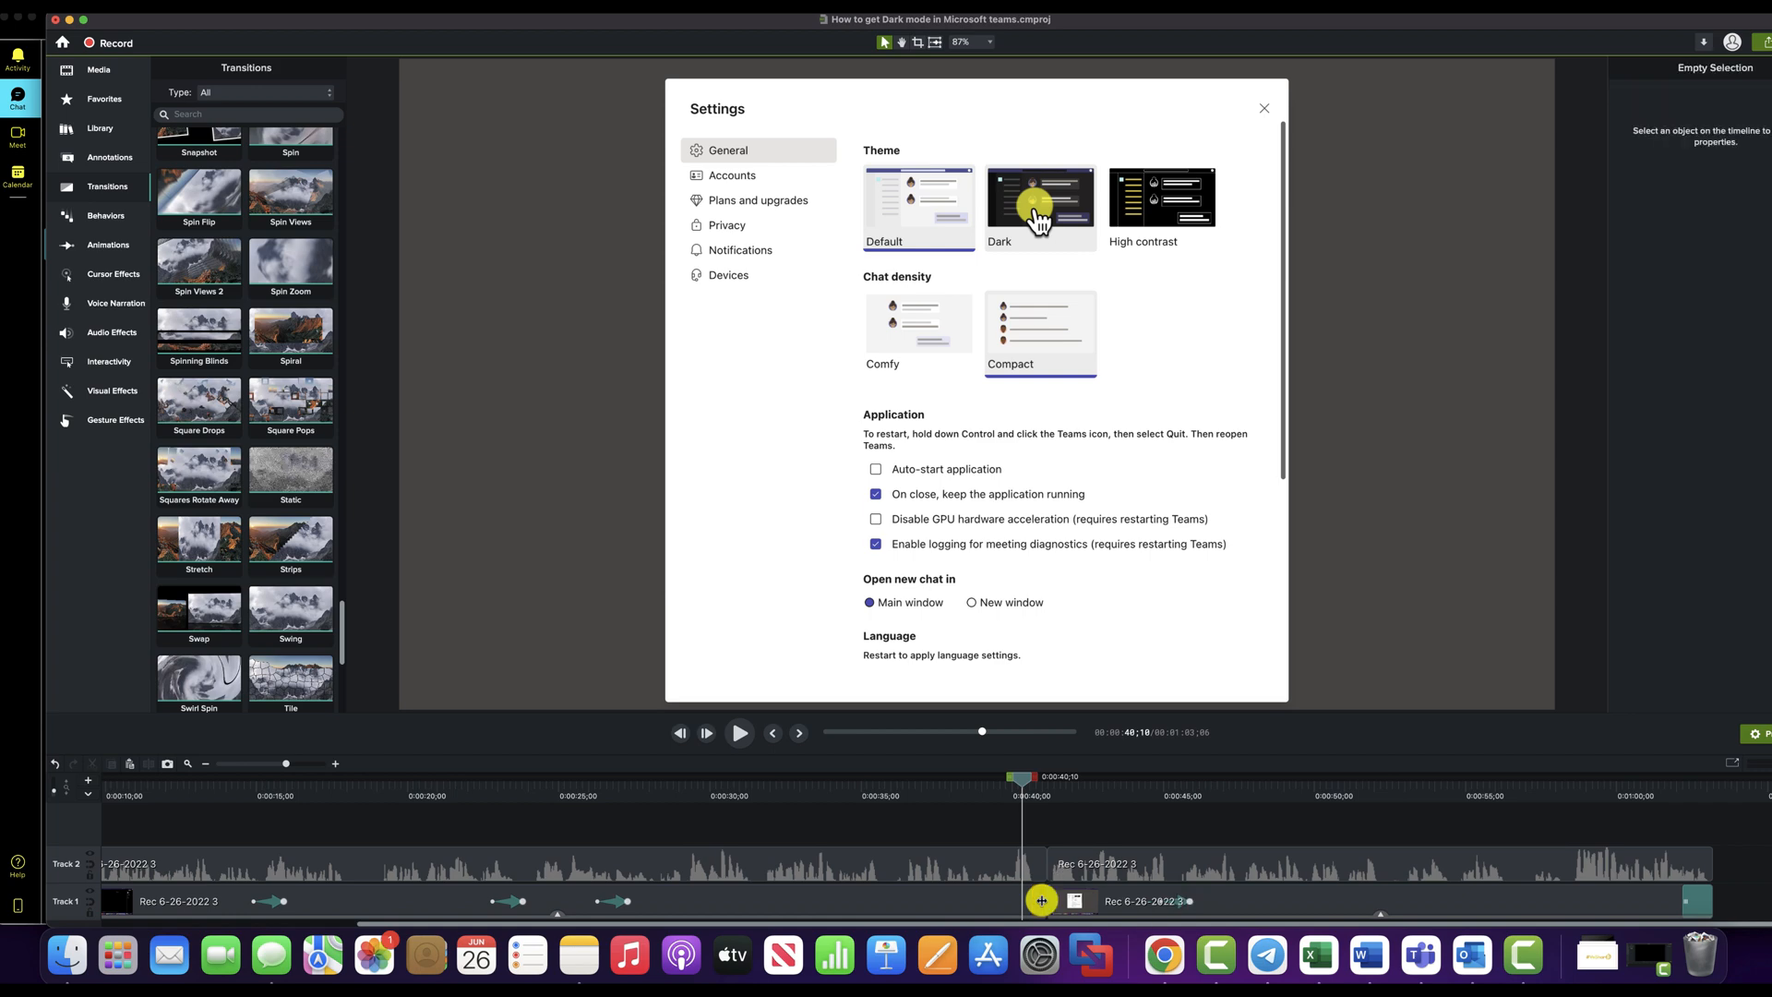
scroll(249, 350, up, 3)
scroll(250, 366, up, 2)
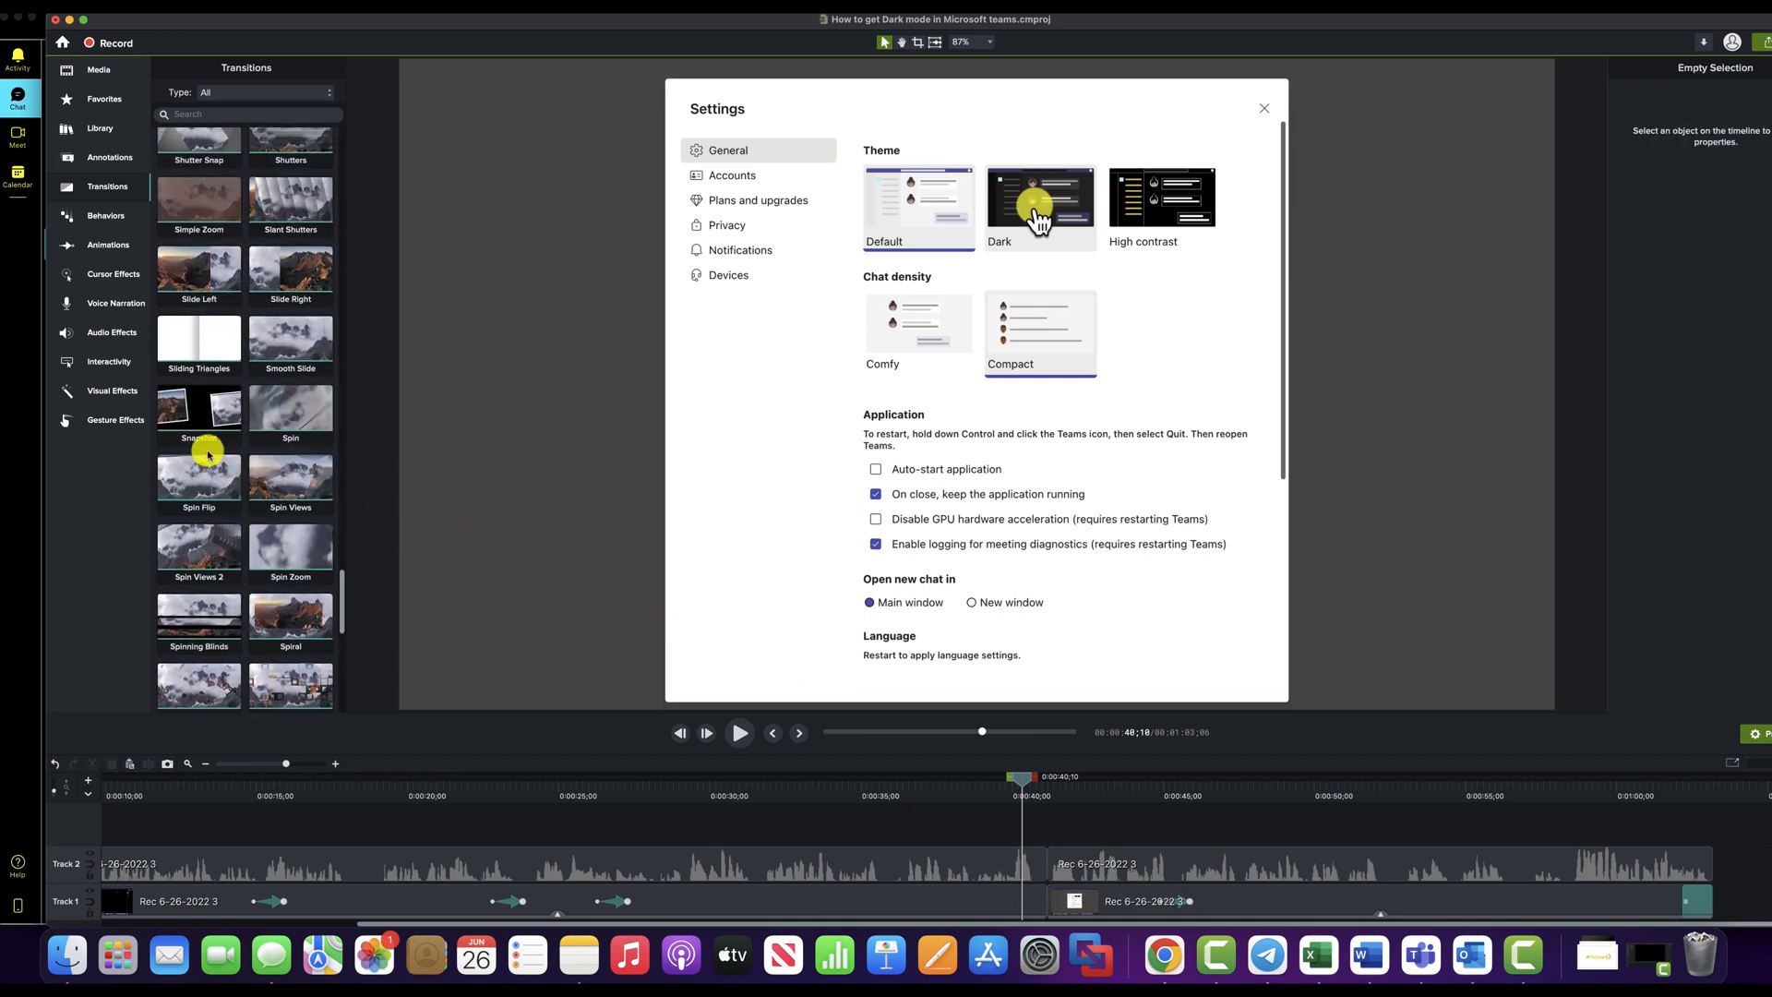
scroll(295, 420, up, 2)
scroll(295, 422, up, 8)
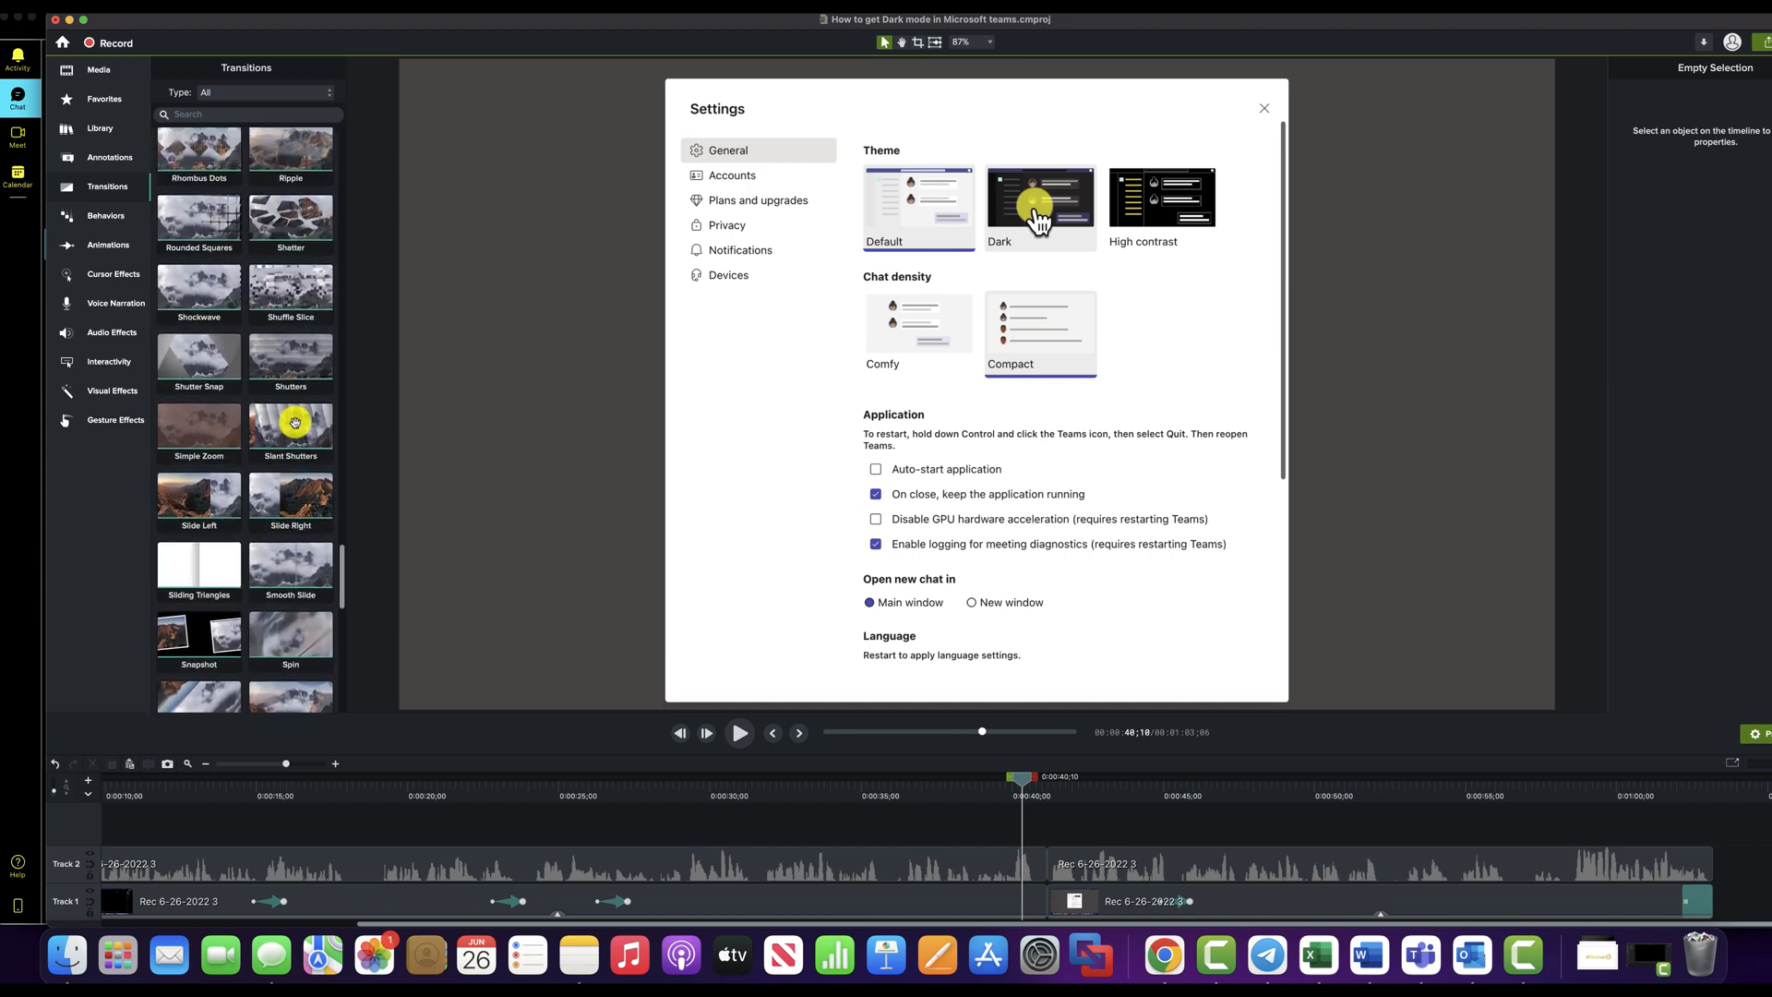
scroll(295, 422, up, 10)
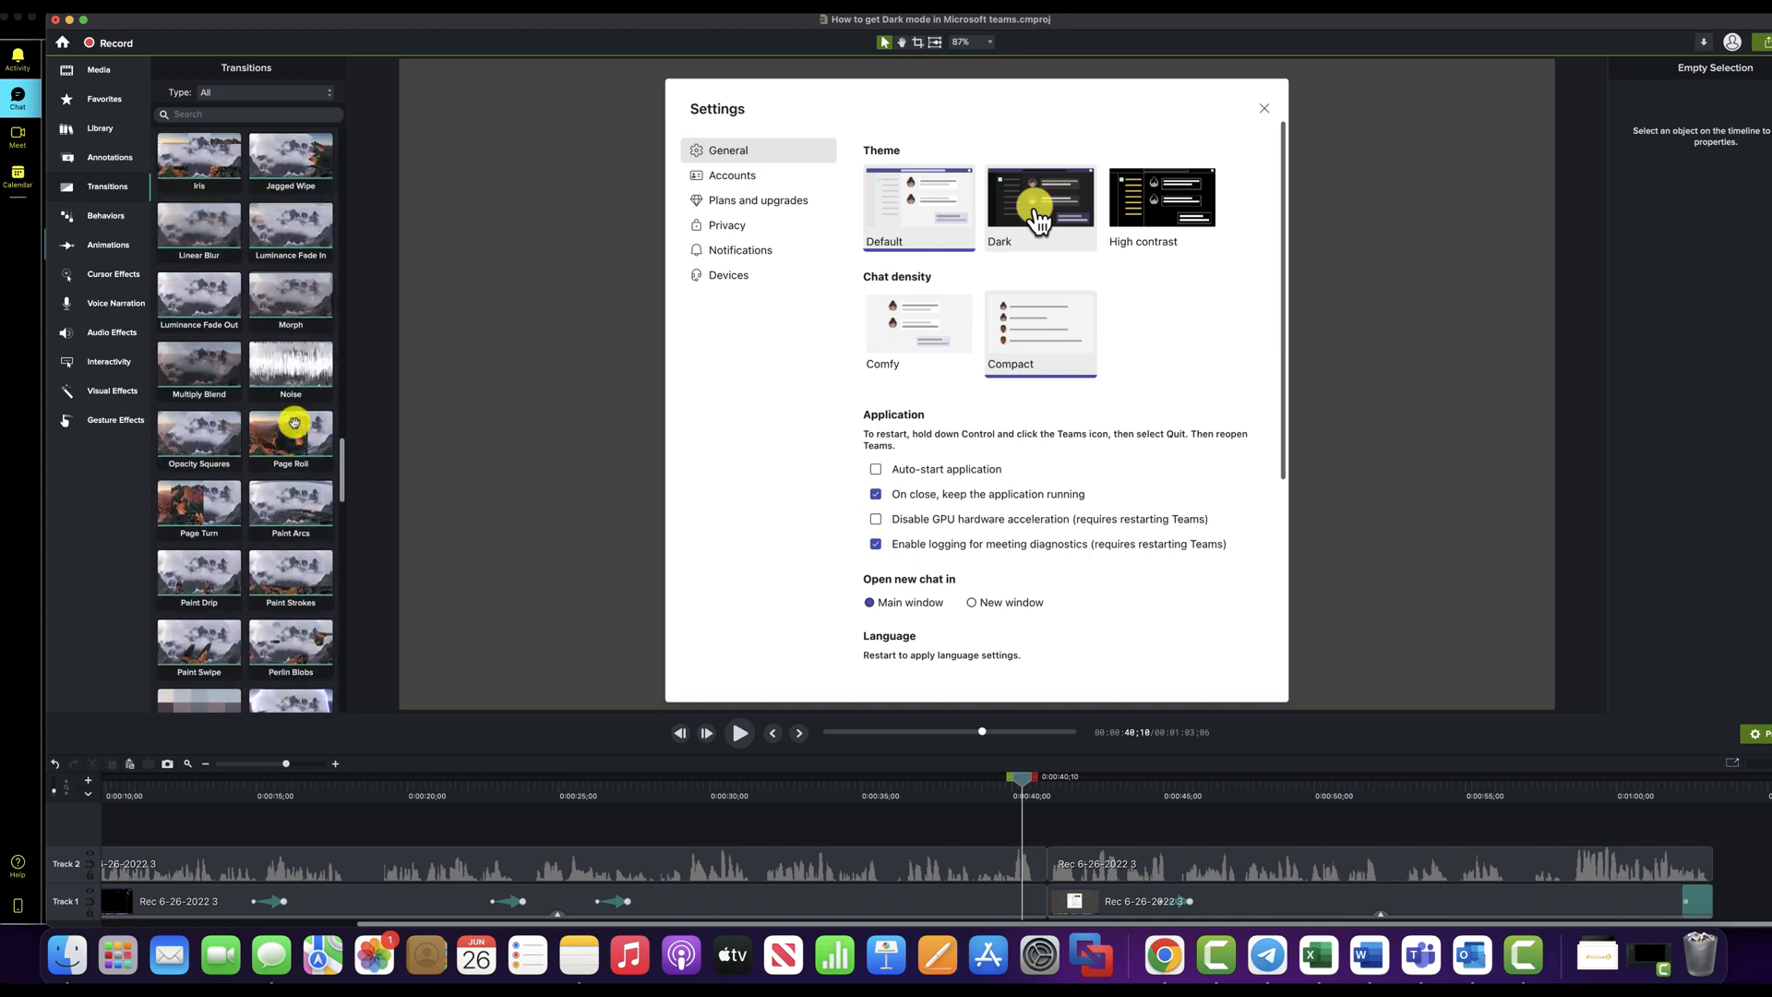
scroll(295, 422, up, 2)
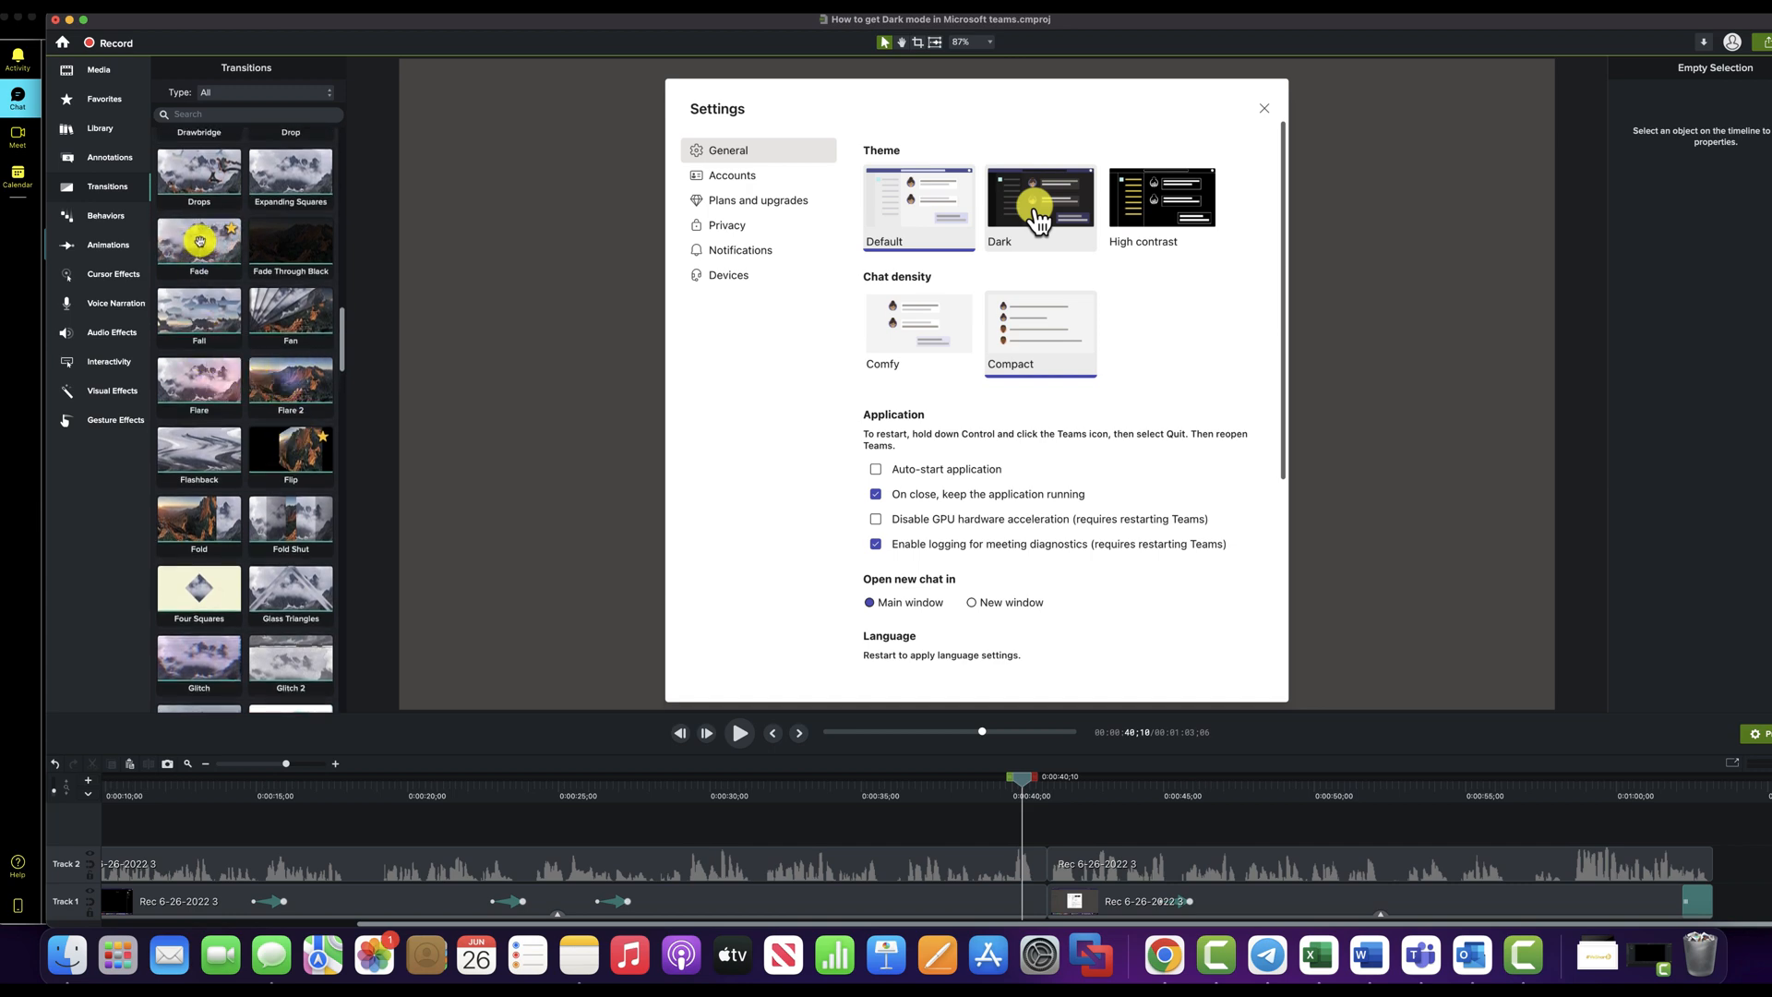
mouse_move(223, 236)
mouse_down()
mouse_move(185, 237)
mouse_move(791, 613)
mouse_move(811, 526)
mouse_move(1038, 900)
mouse_up()
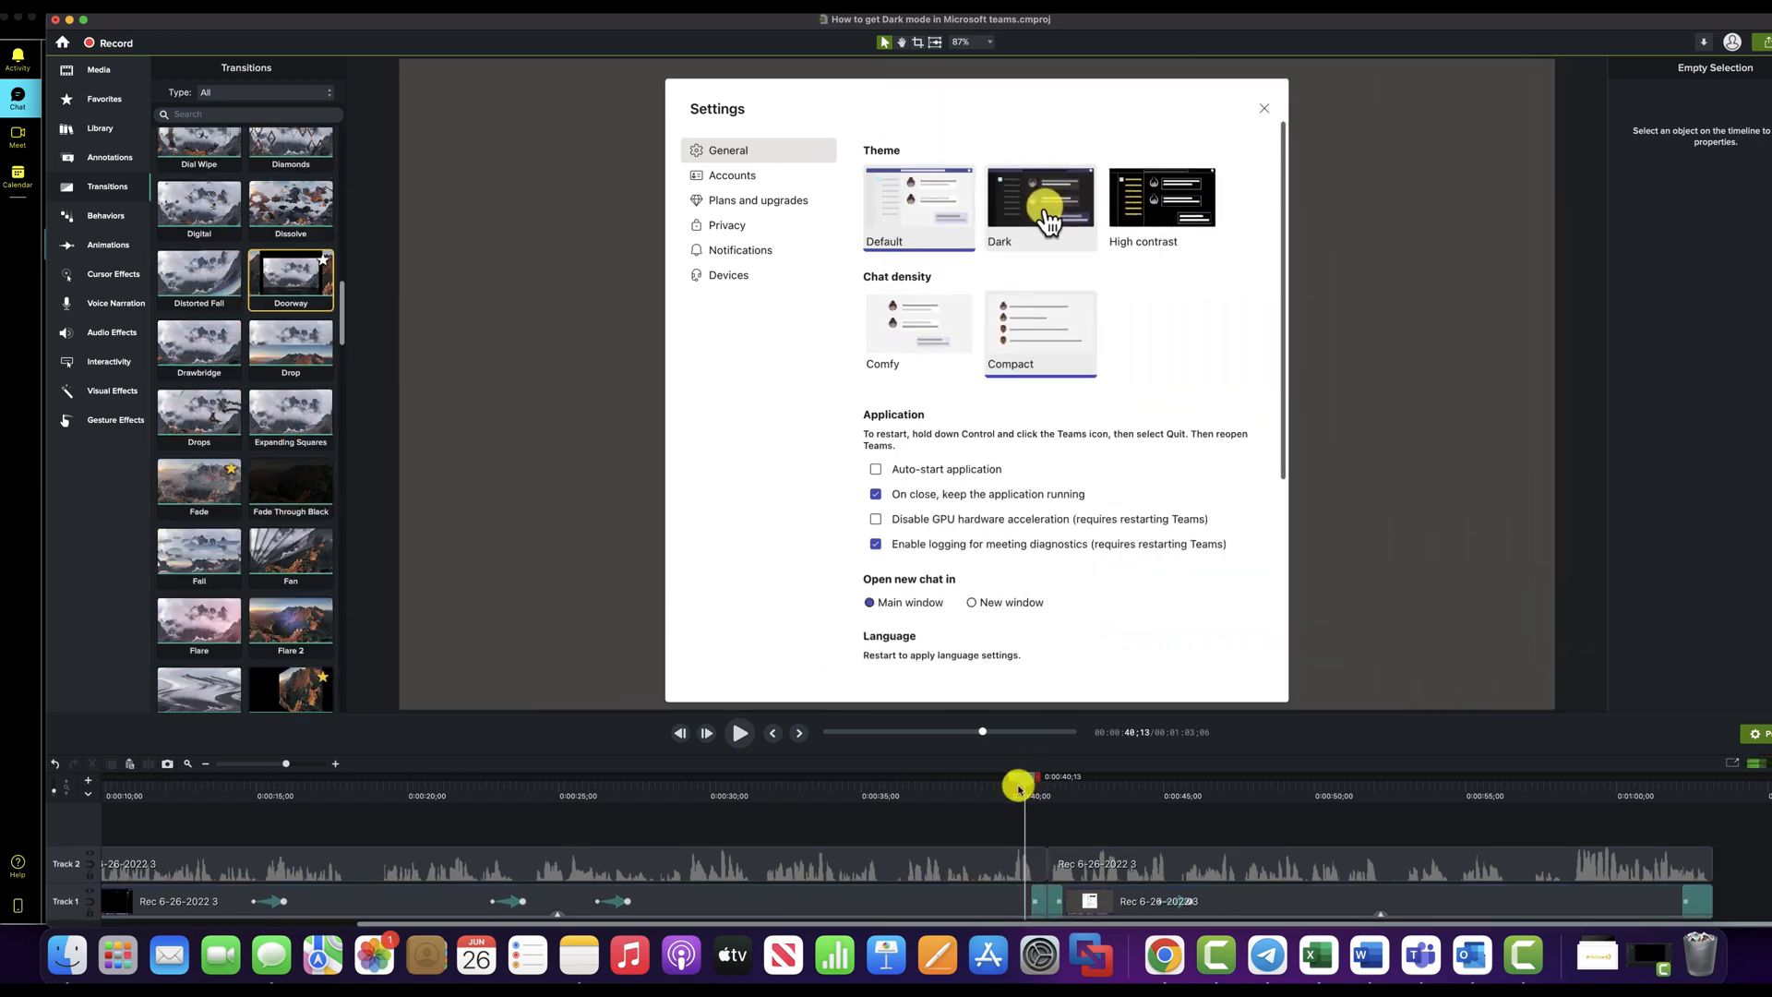
Mark the Doorway transition as a favourite and play back the cut from 0:00:40;05
click(323, 261)
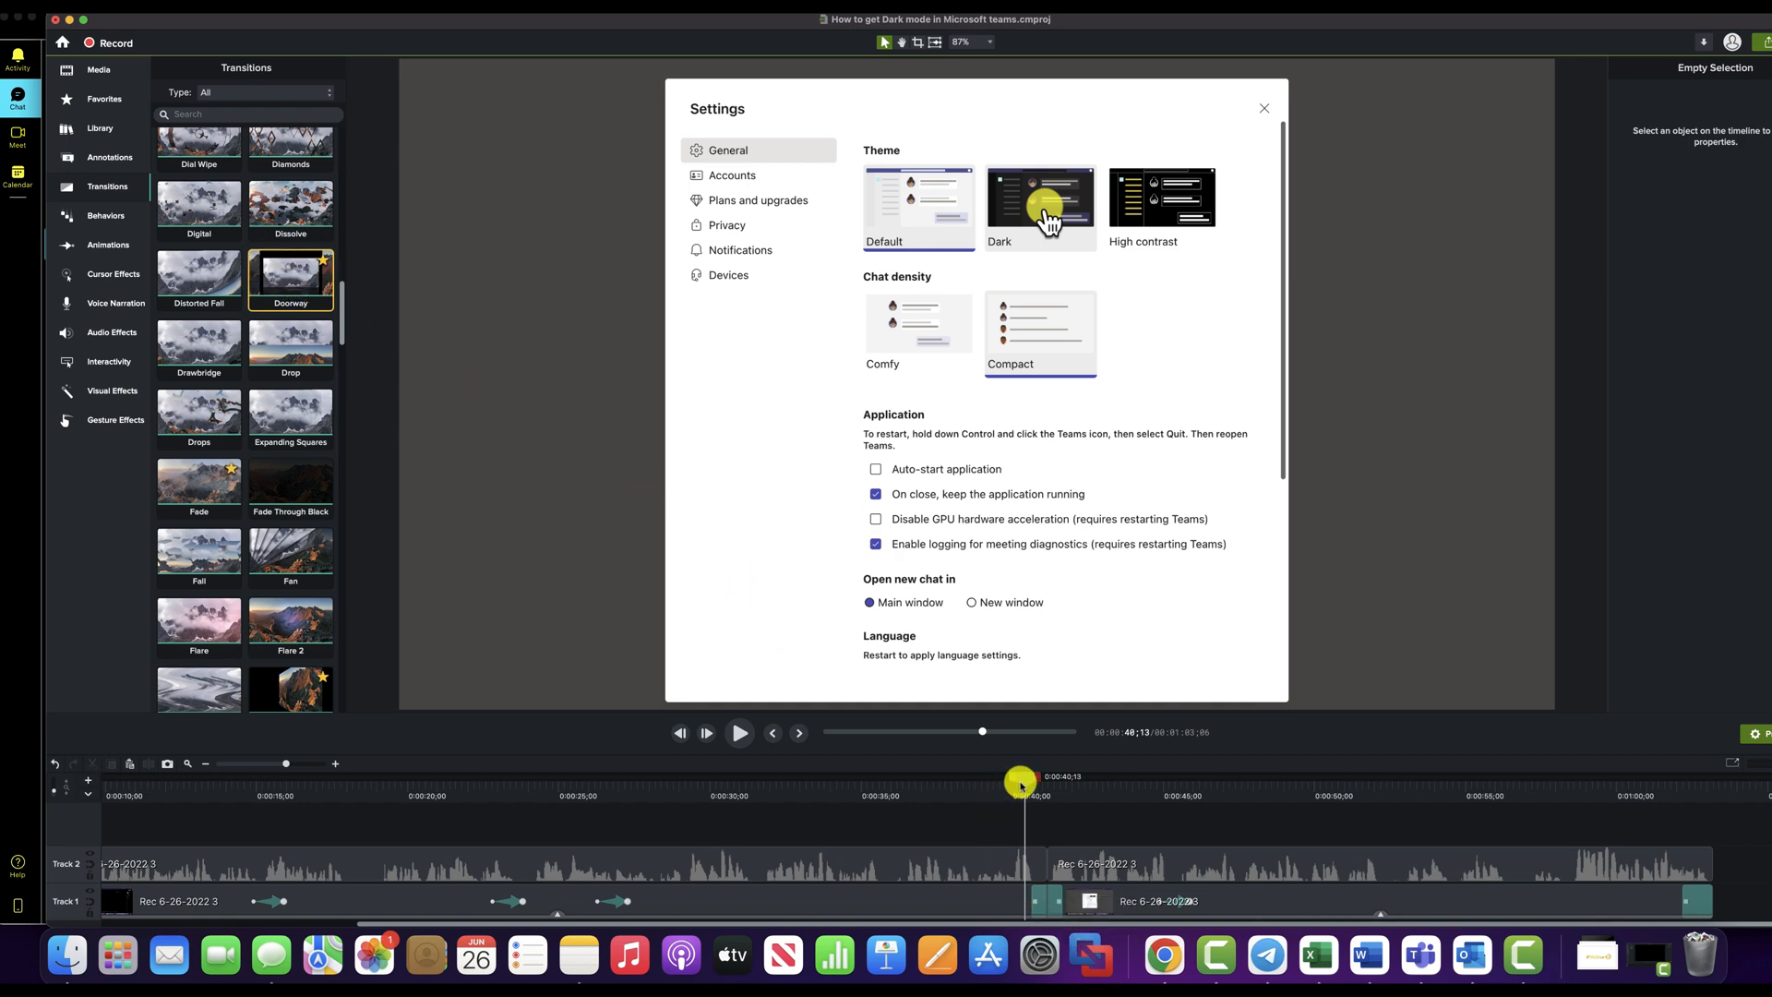
drag(1024, 782, 1015, 780)
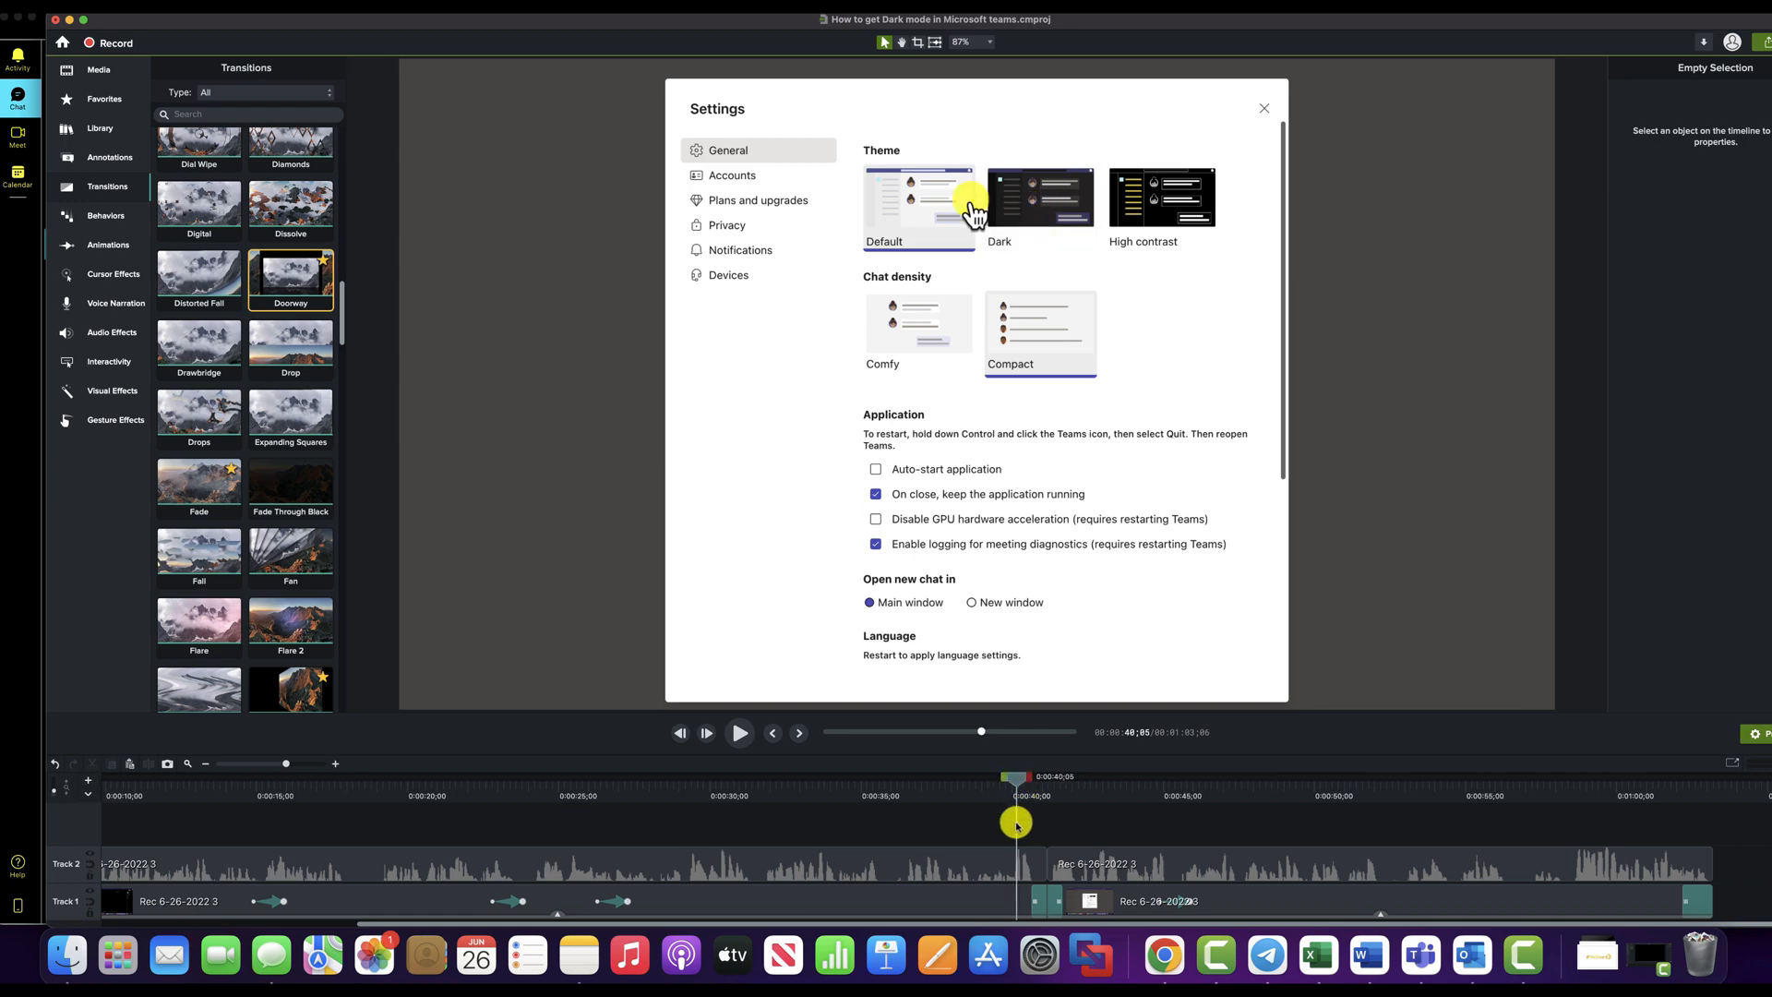
key(space)
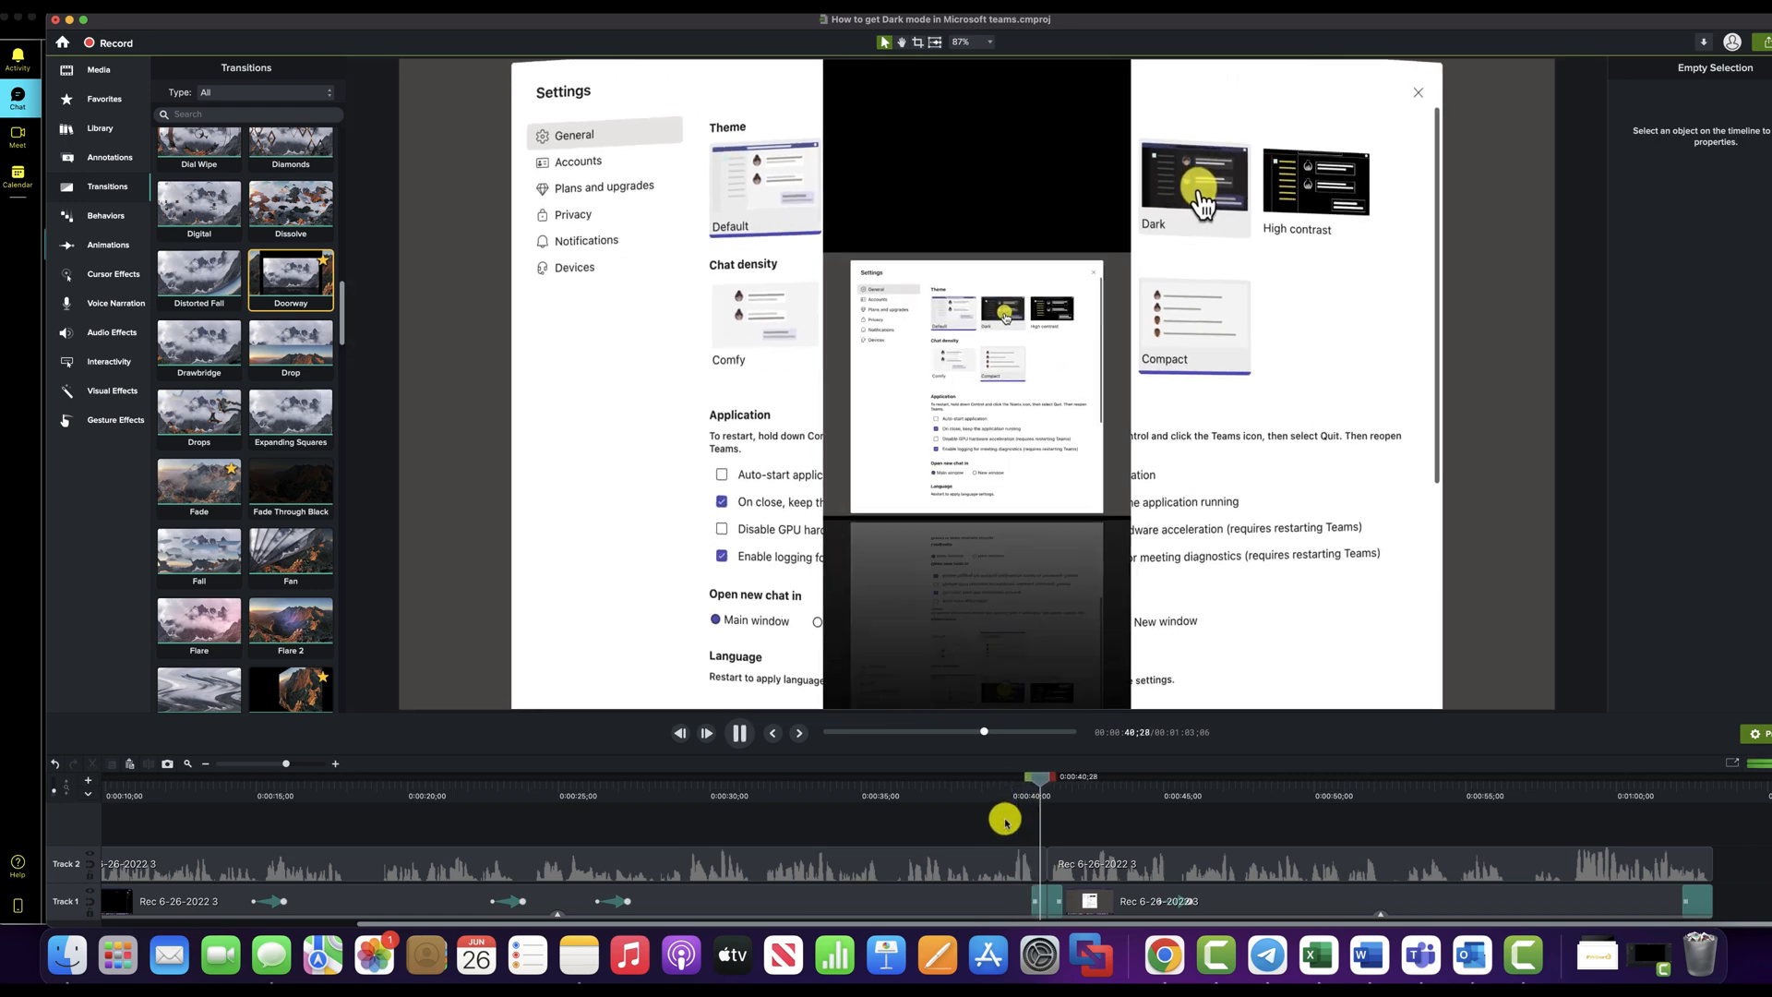
key(space)
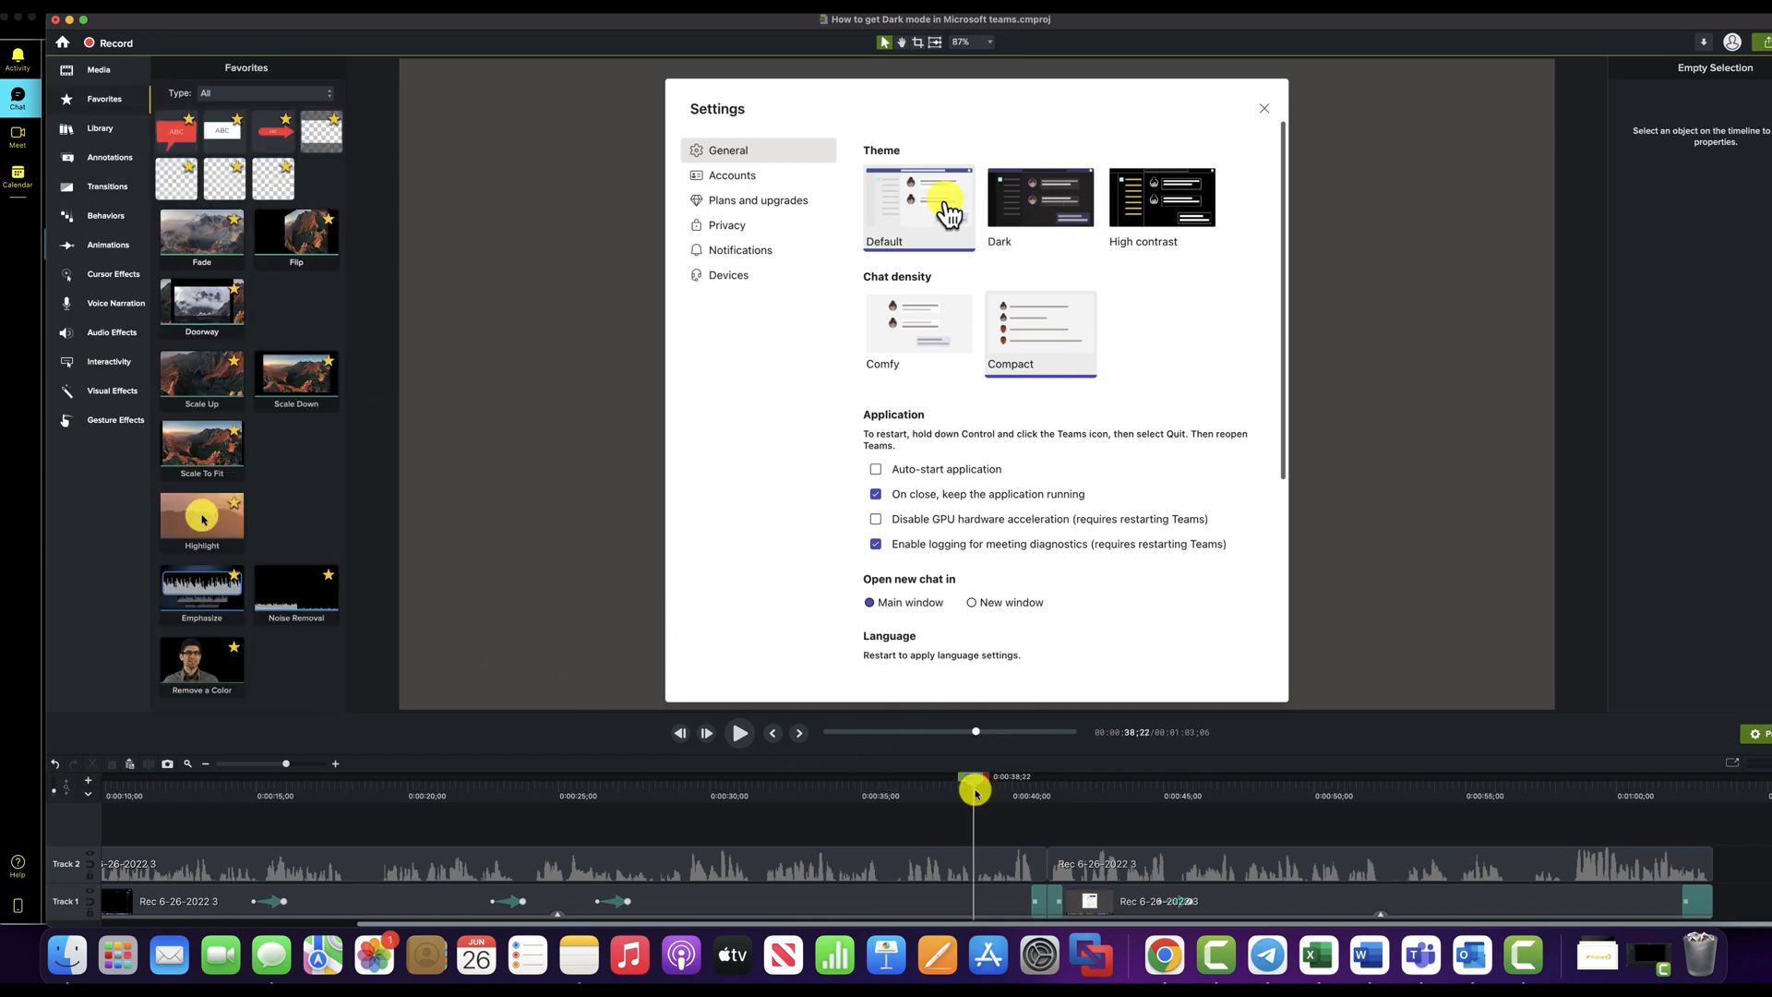
Add the Scale Up animation to the Track 1 clip at 0:00:35;09
drag(975, 791, 904, 802)
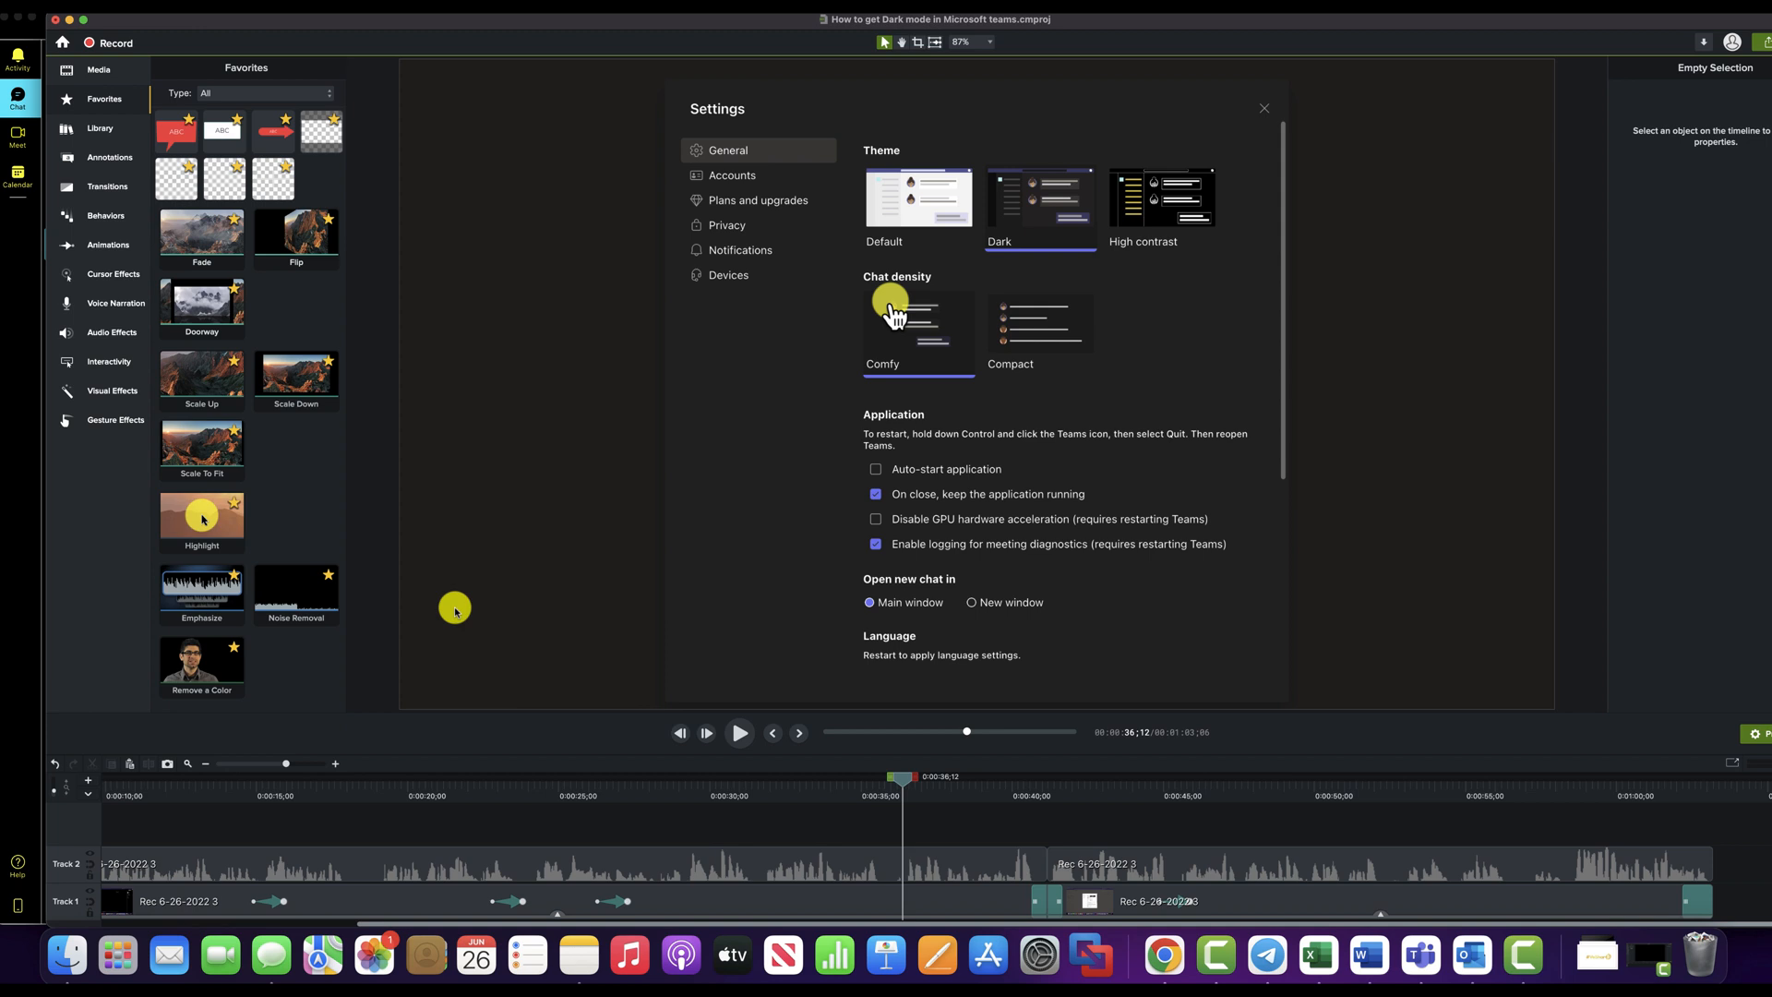
click(901, 779)
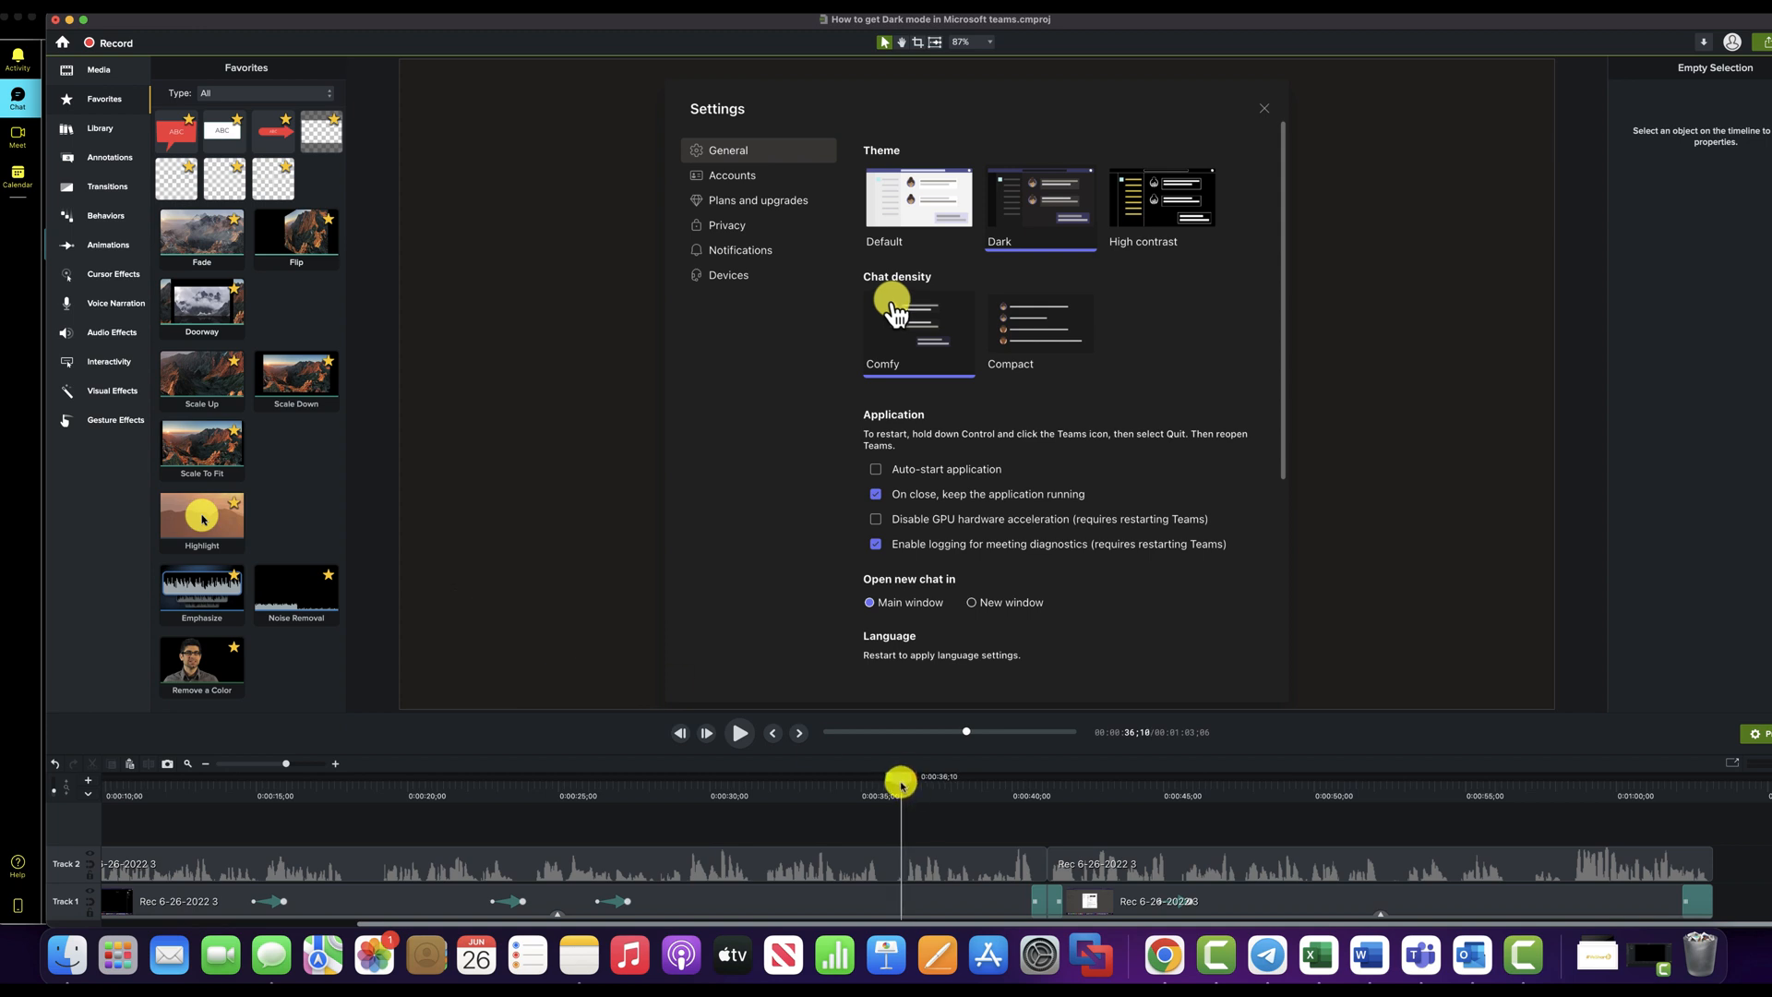
drag(901, 782, 871, 792)
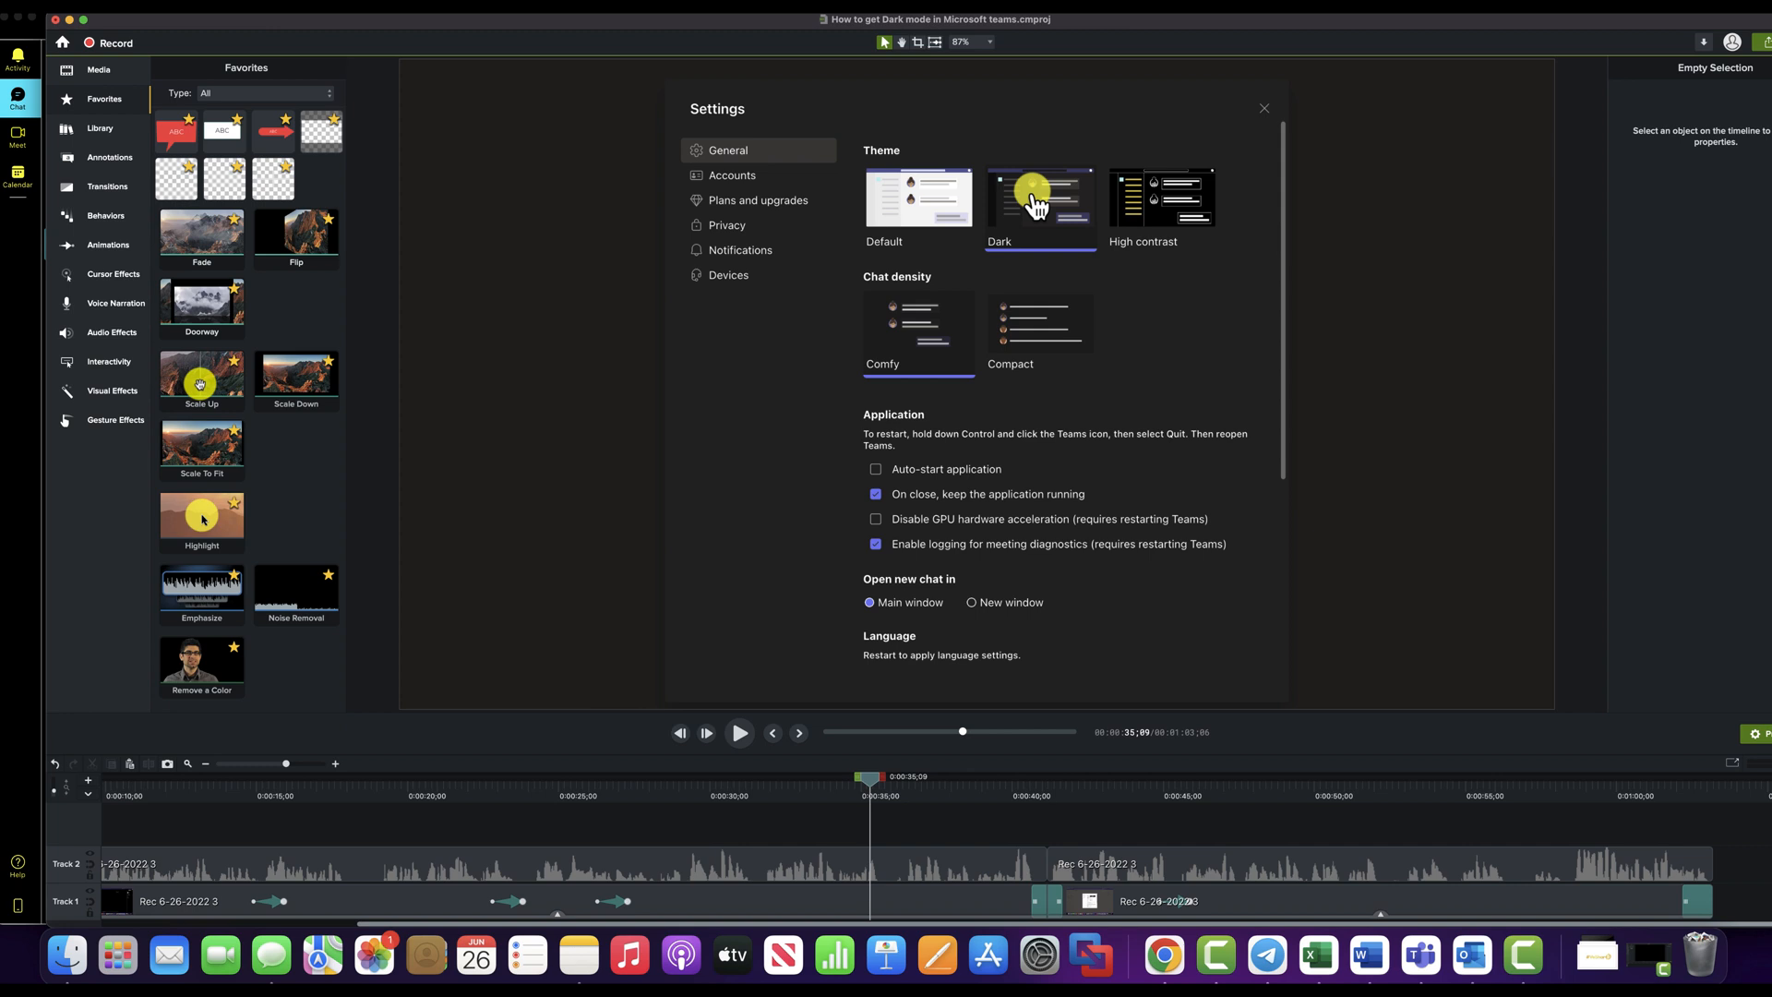
drag(199, 381, 732, 778)
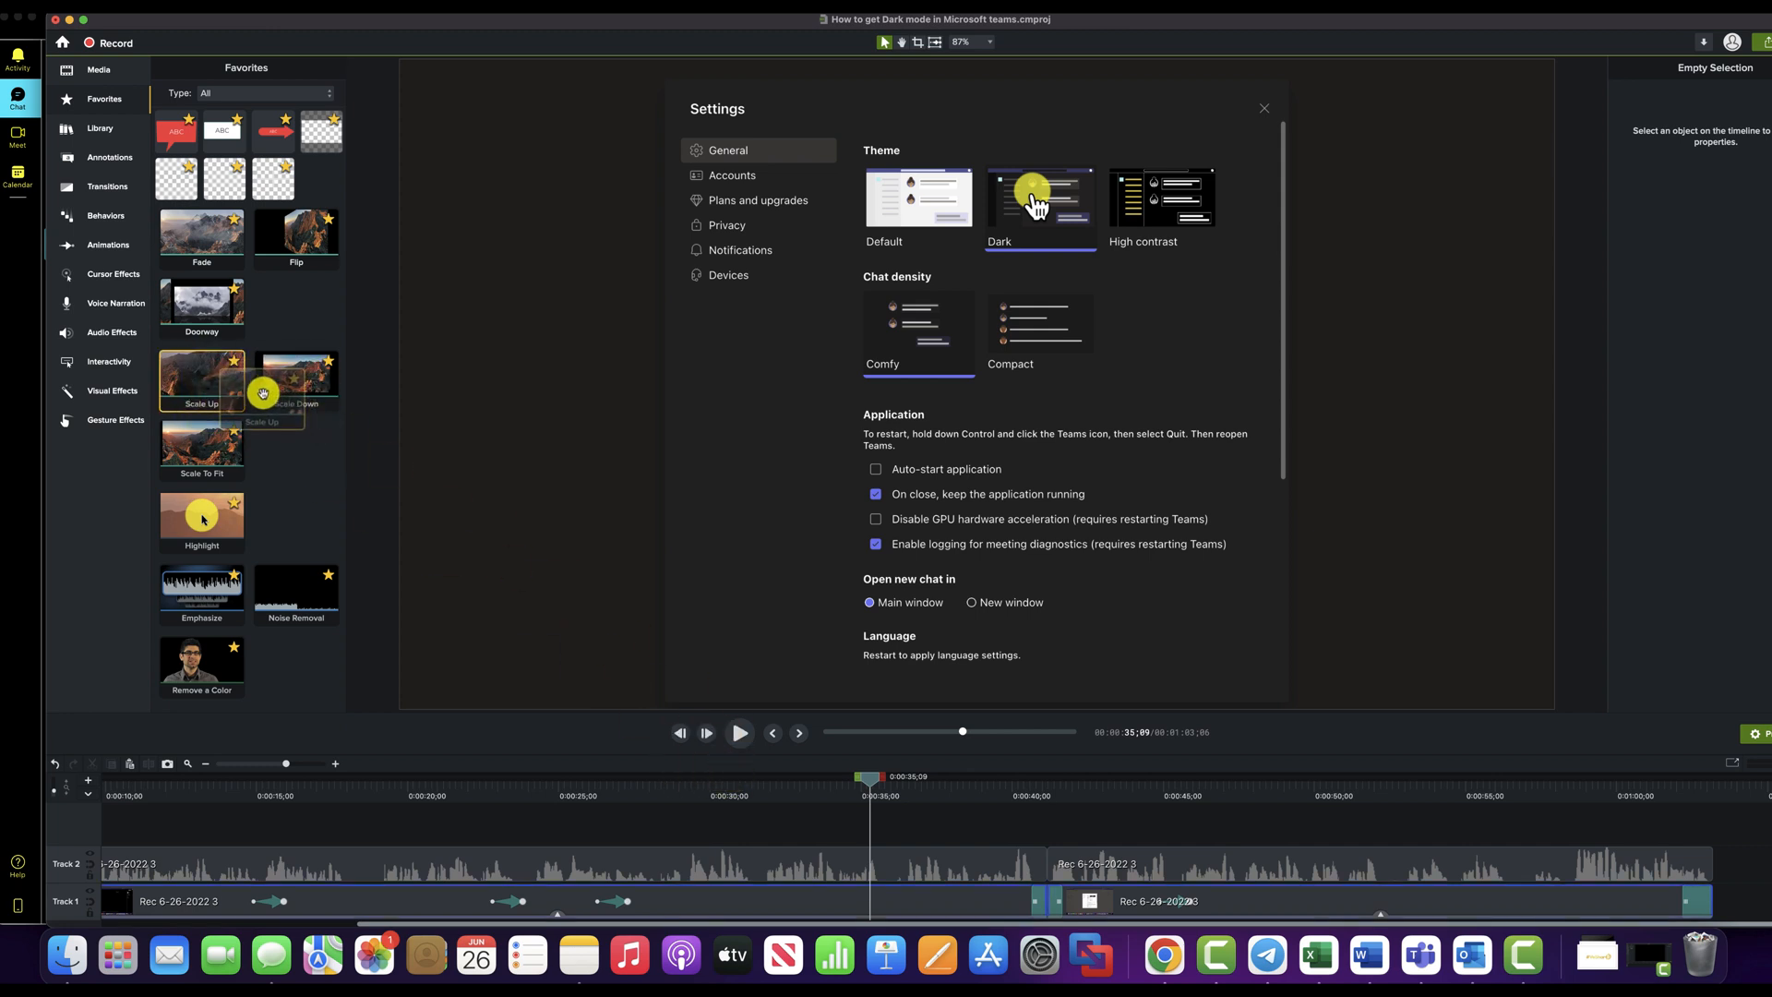
drag(205, 380, 864, 893)
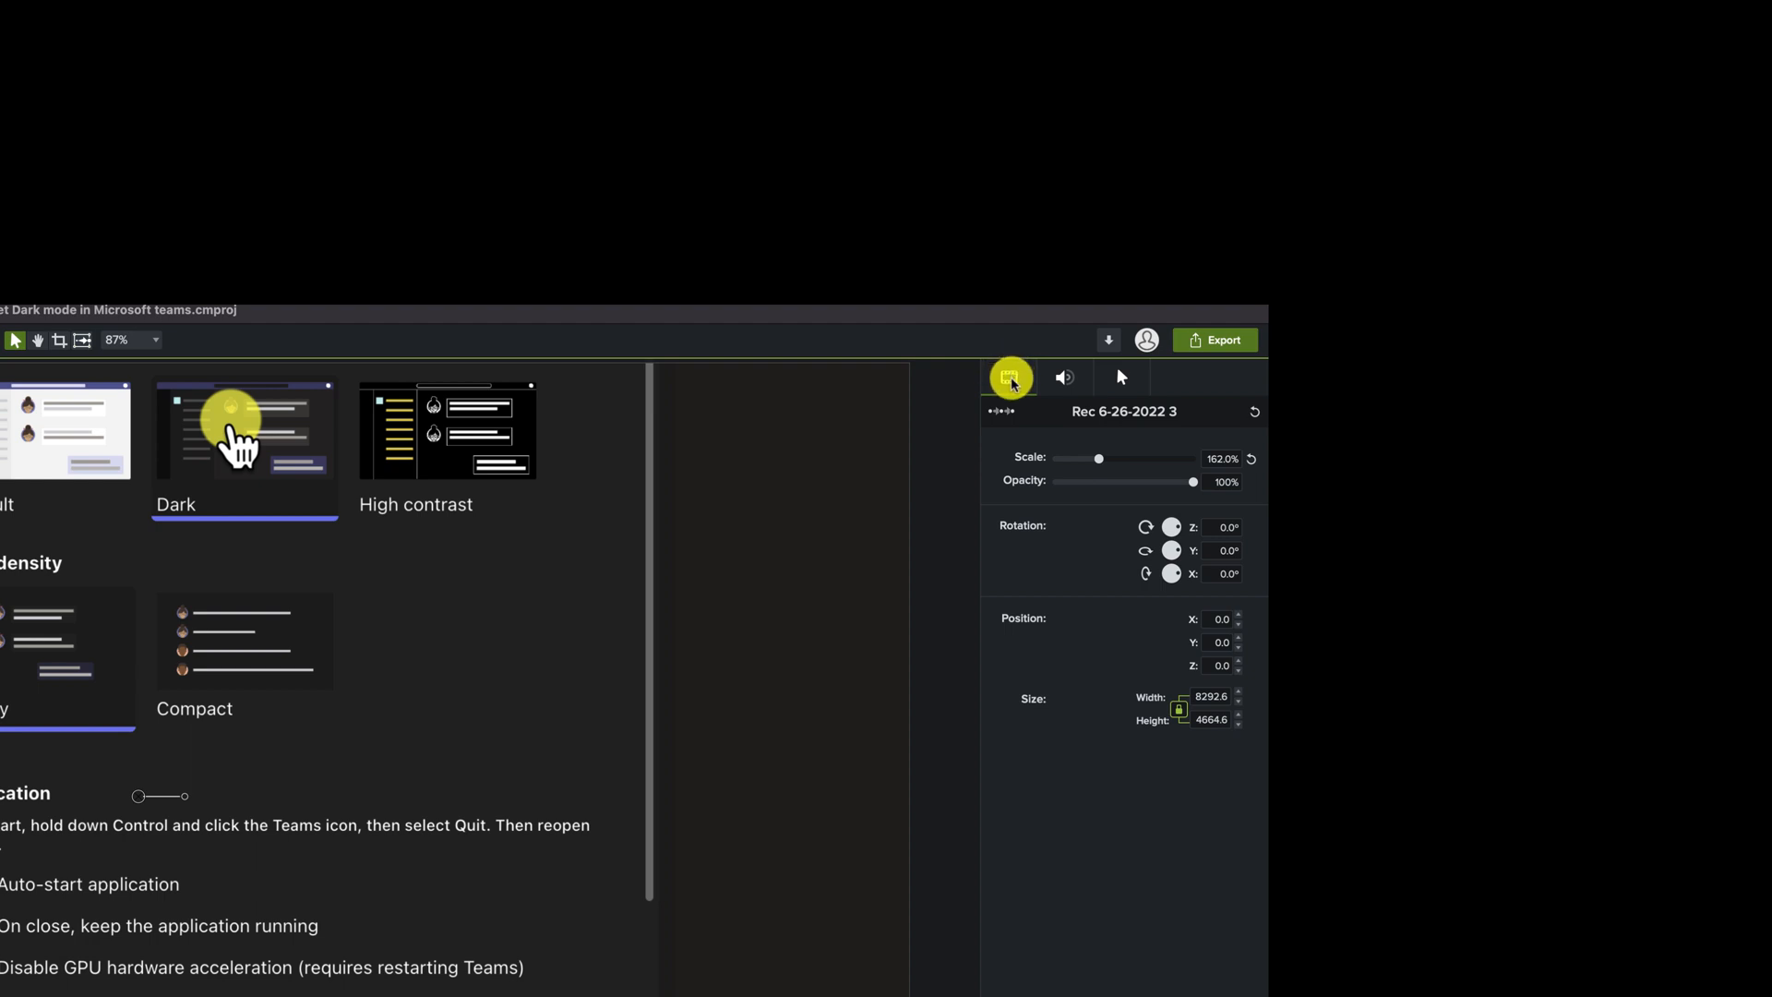
Enlarge the clip at the Scale Up animation, reposition it to centre on the Dark theme option, and play back the zoom
click(1068, 386)
click(1013, 380)
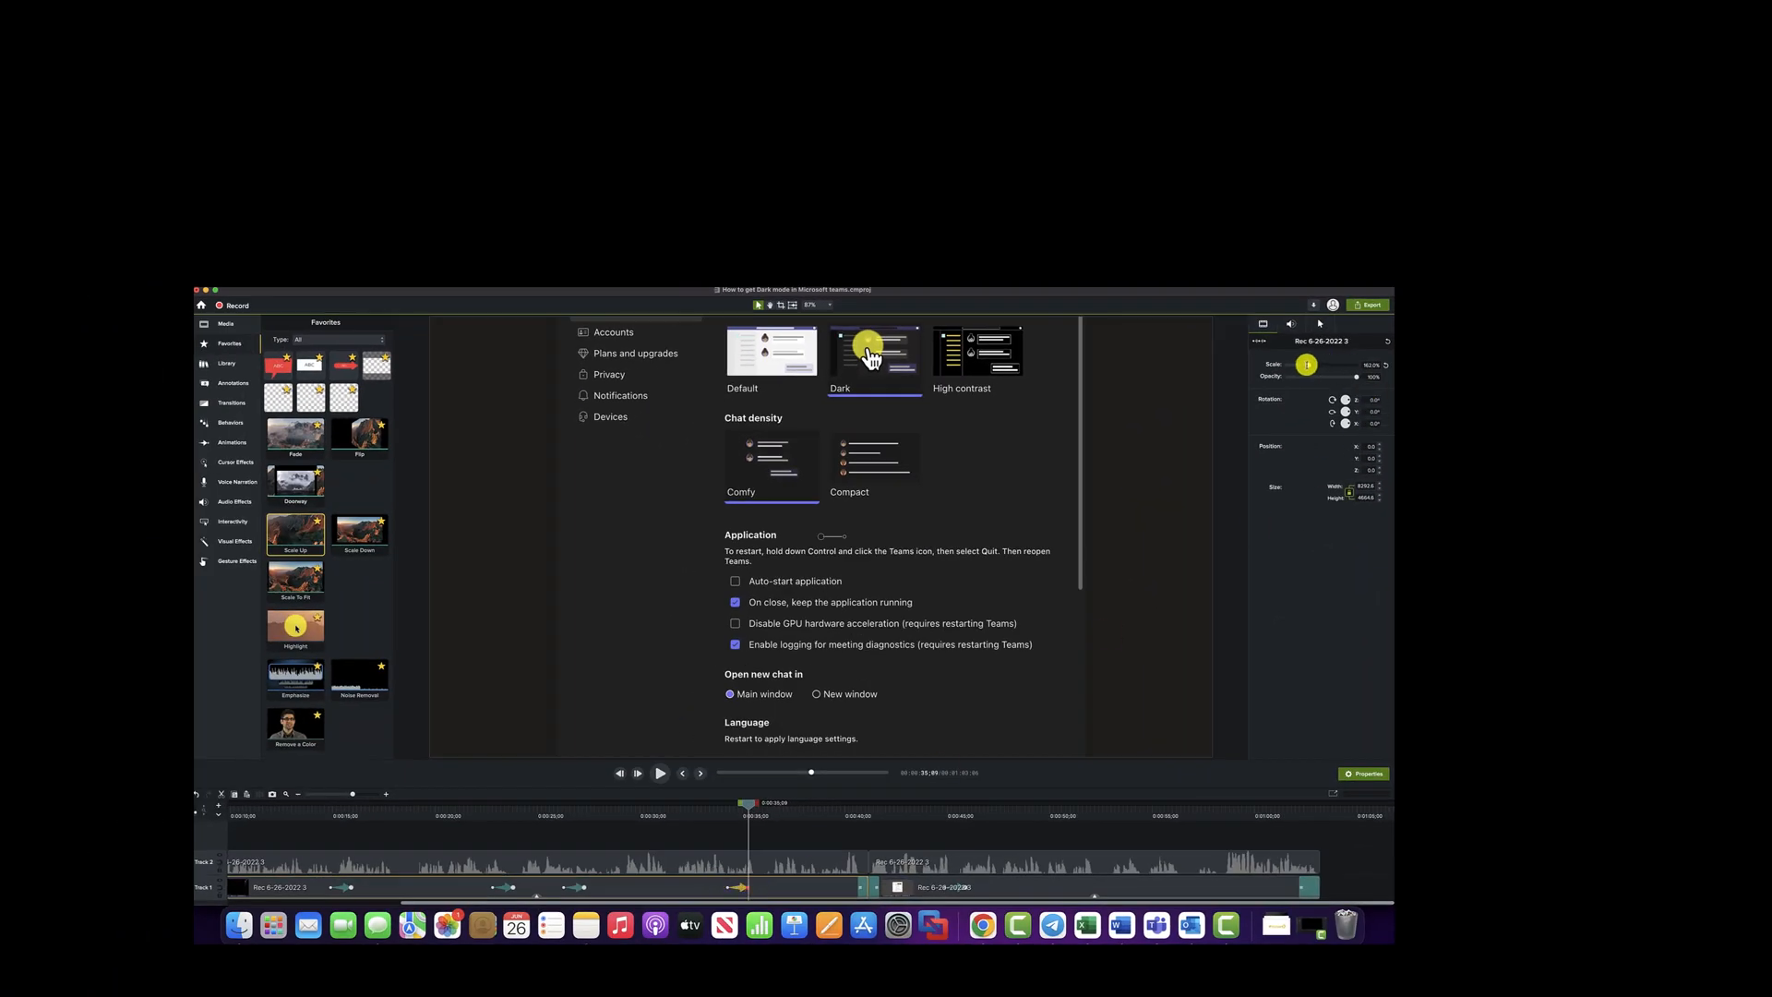
drag(1308, 365, 1323, 366)
drag(1058, 372, 1031, 643)
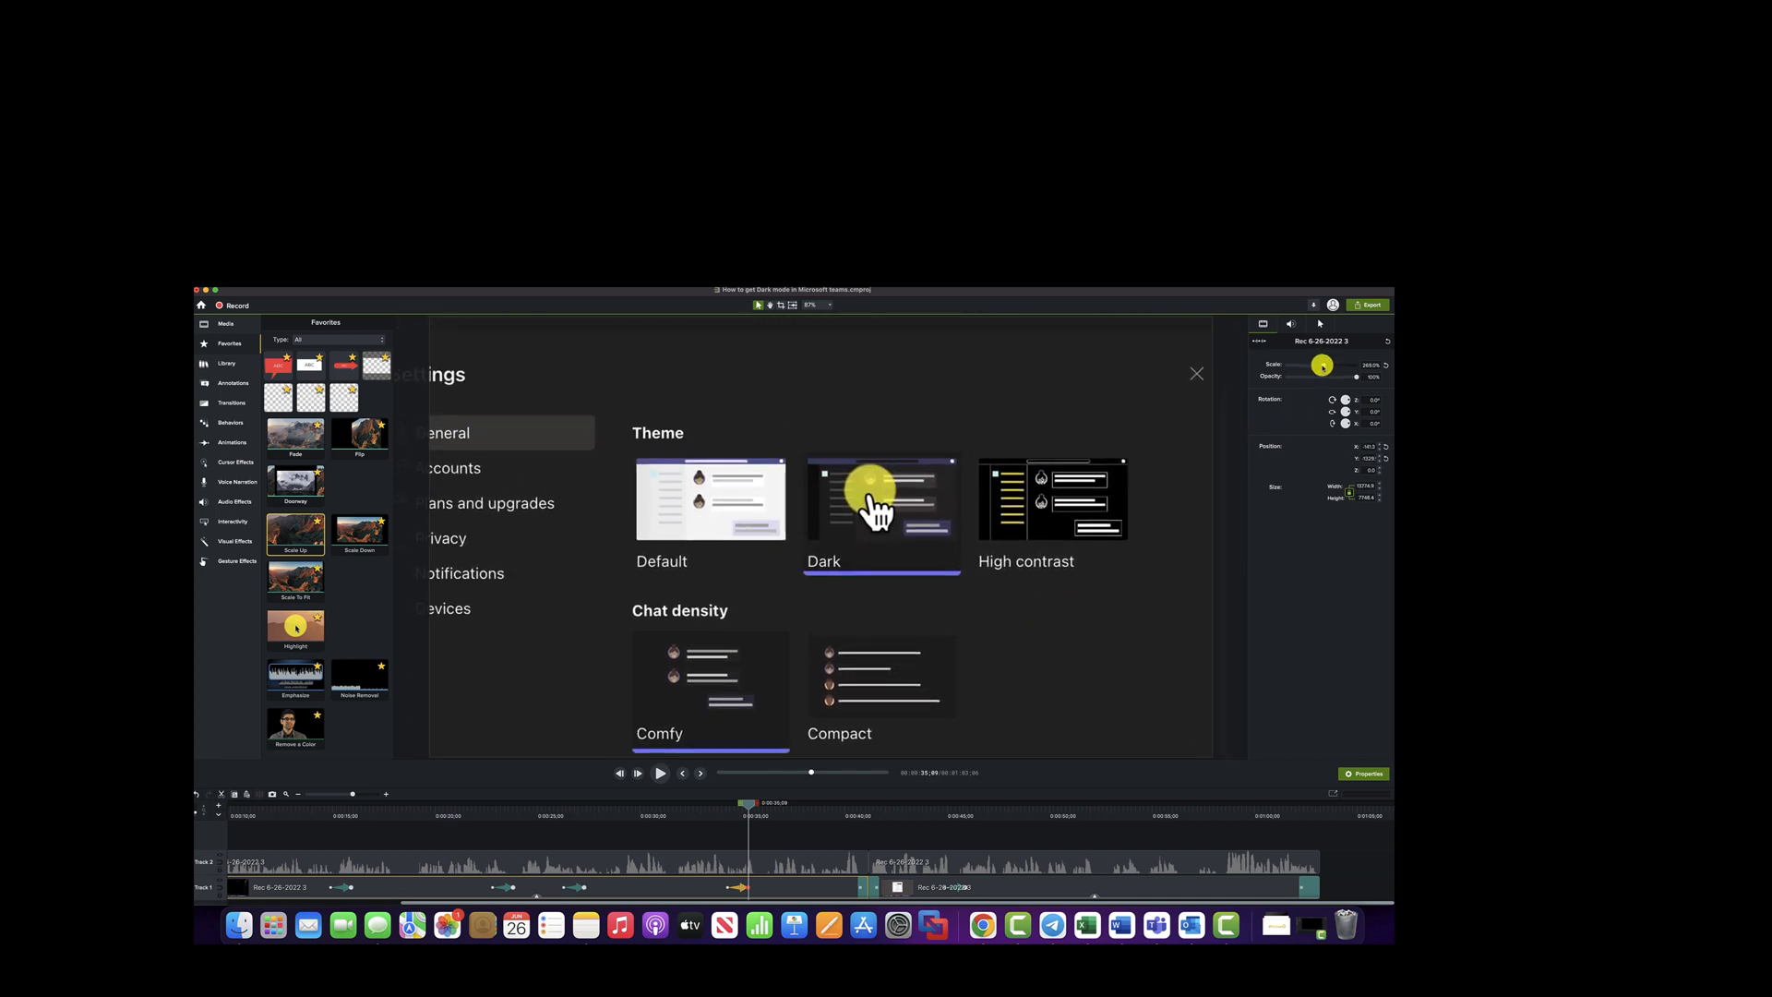
drag(1323, 364, 1341, 363)
drag(1063, 402, 977, 545)
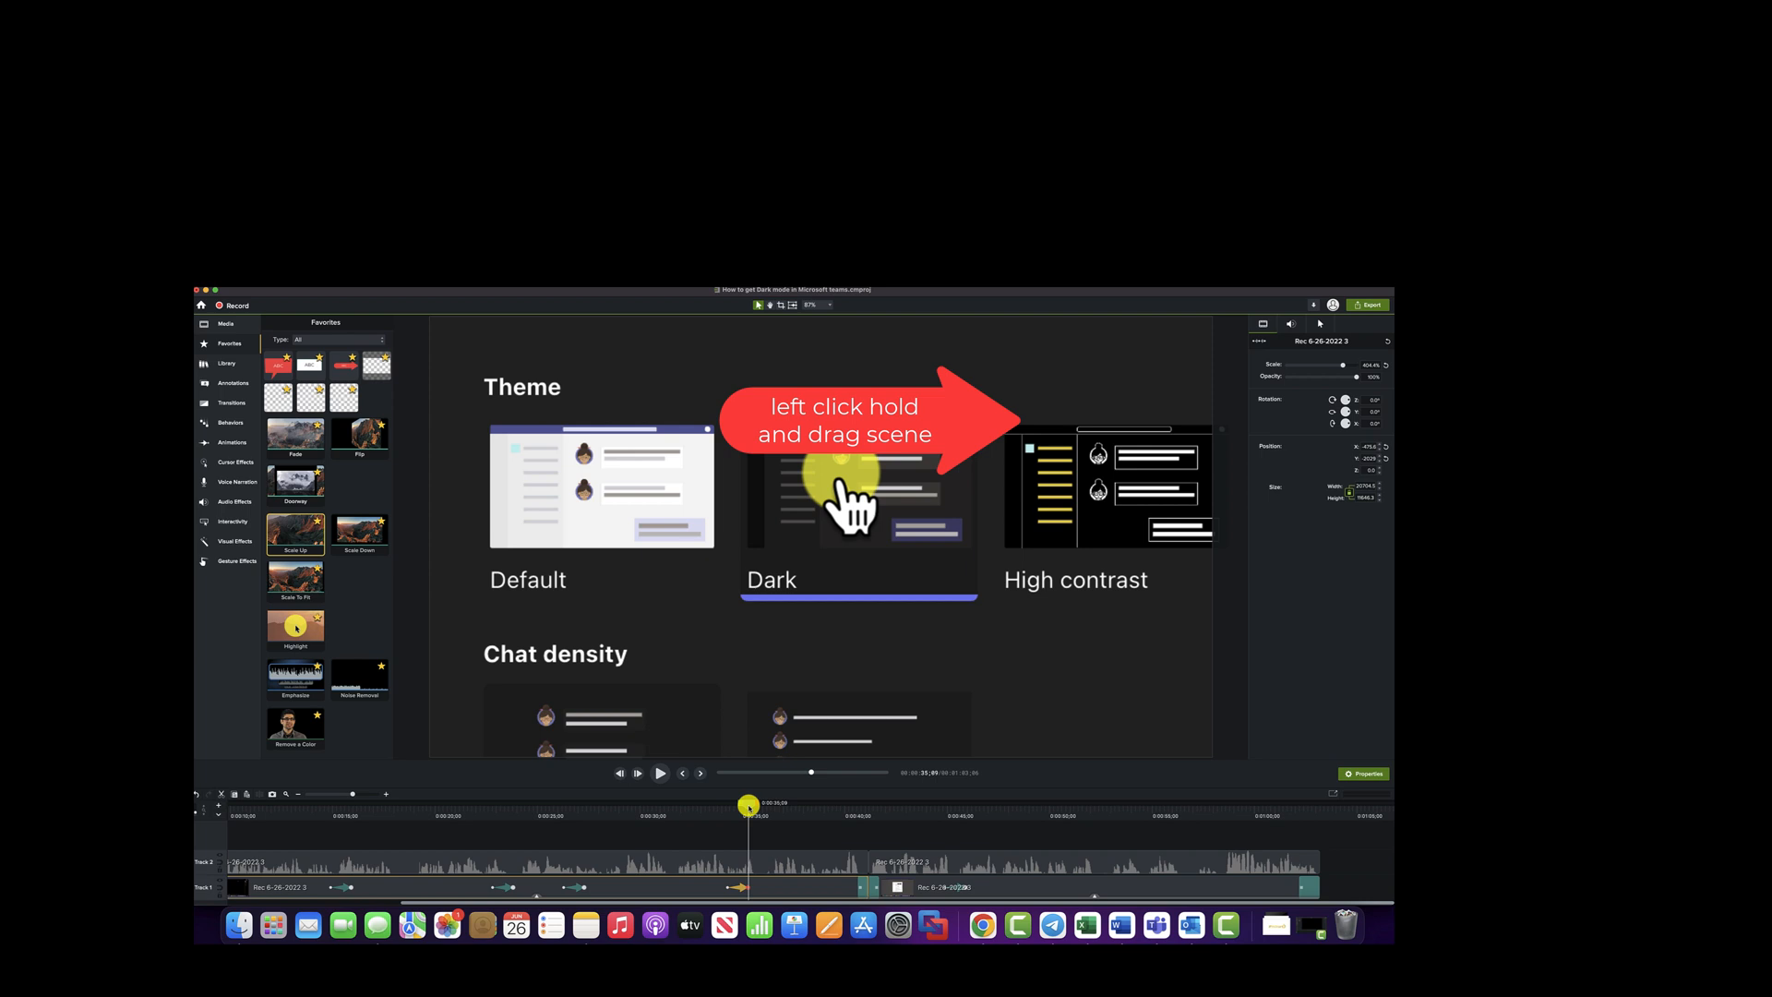
drag(749, 807, 703, 809)
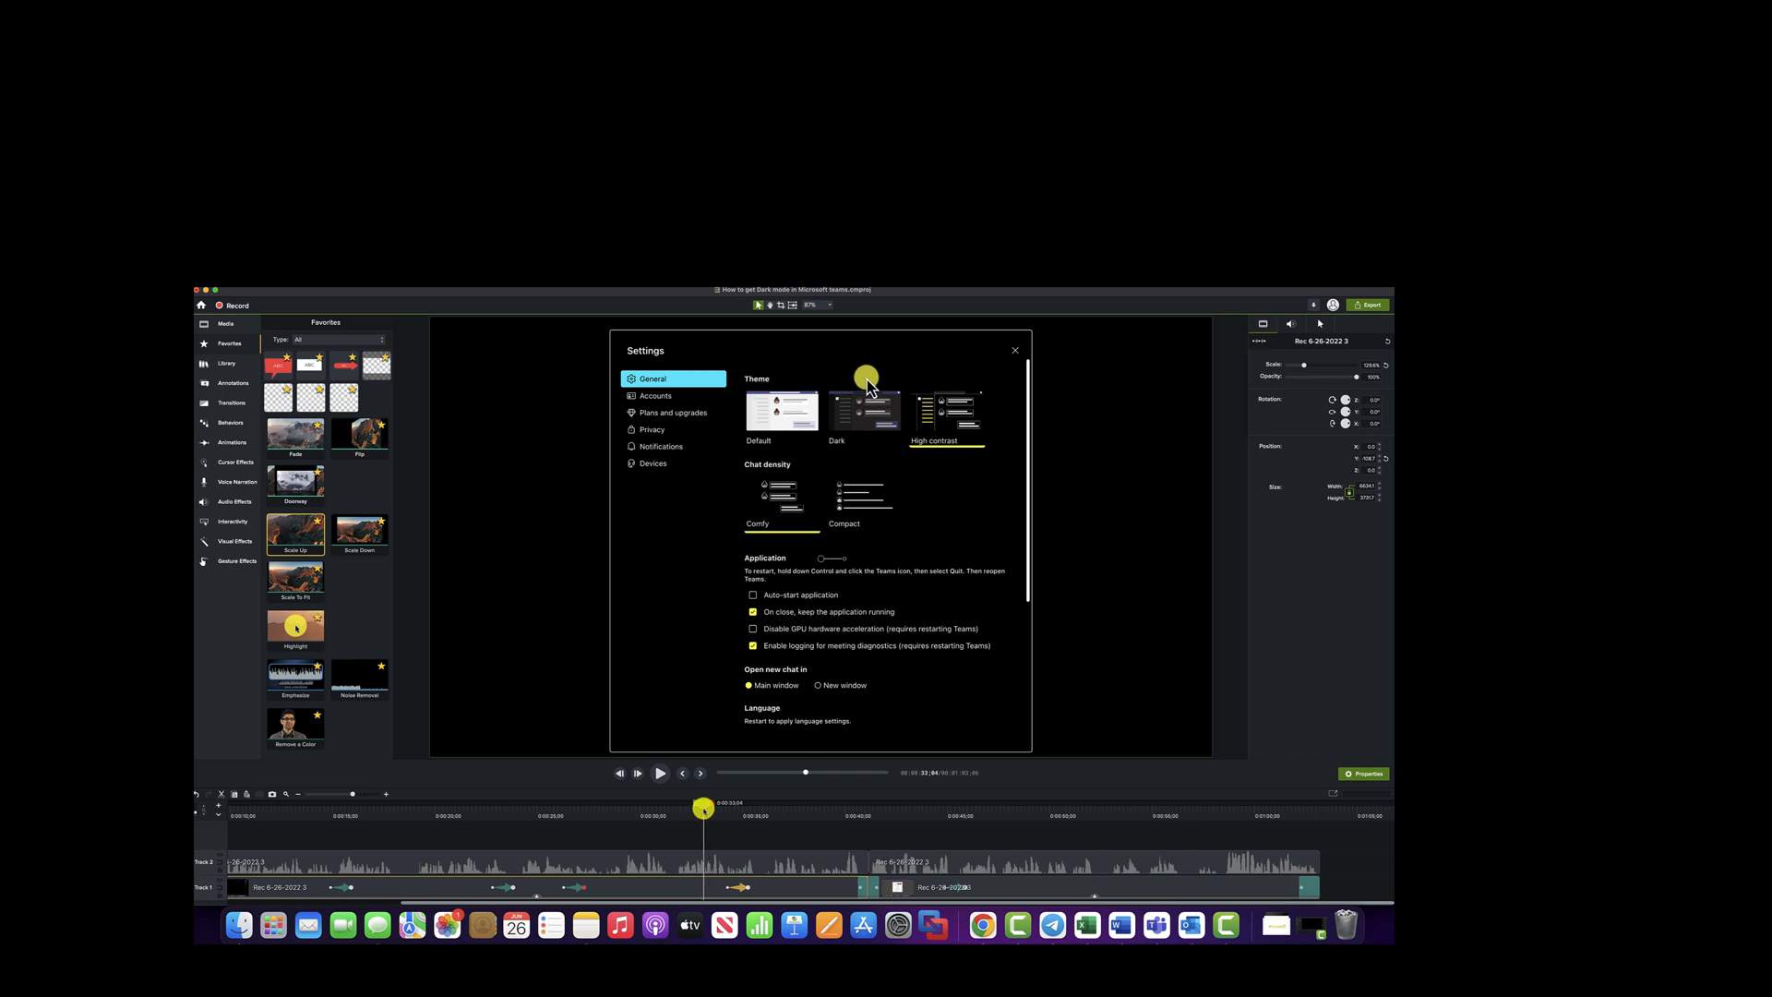
key(space)
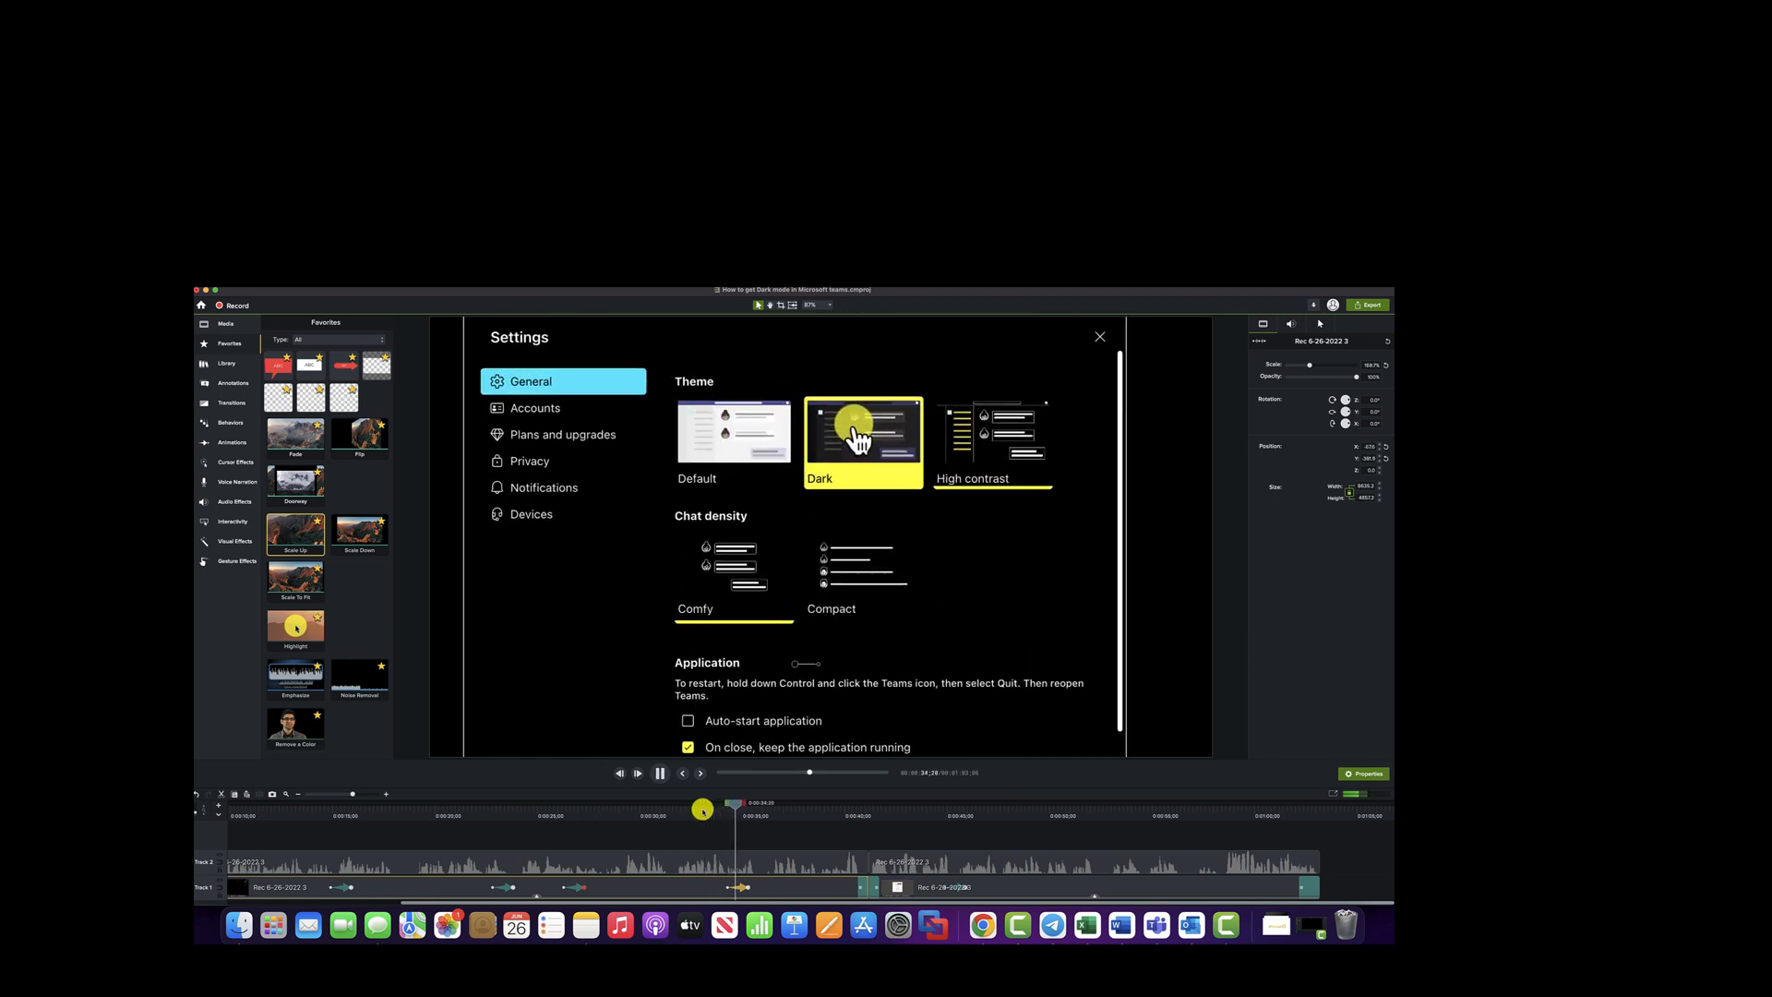
key(space)
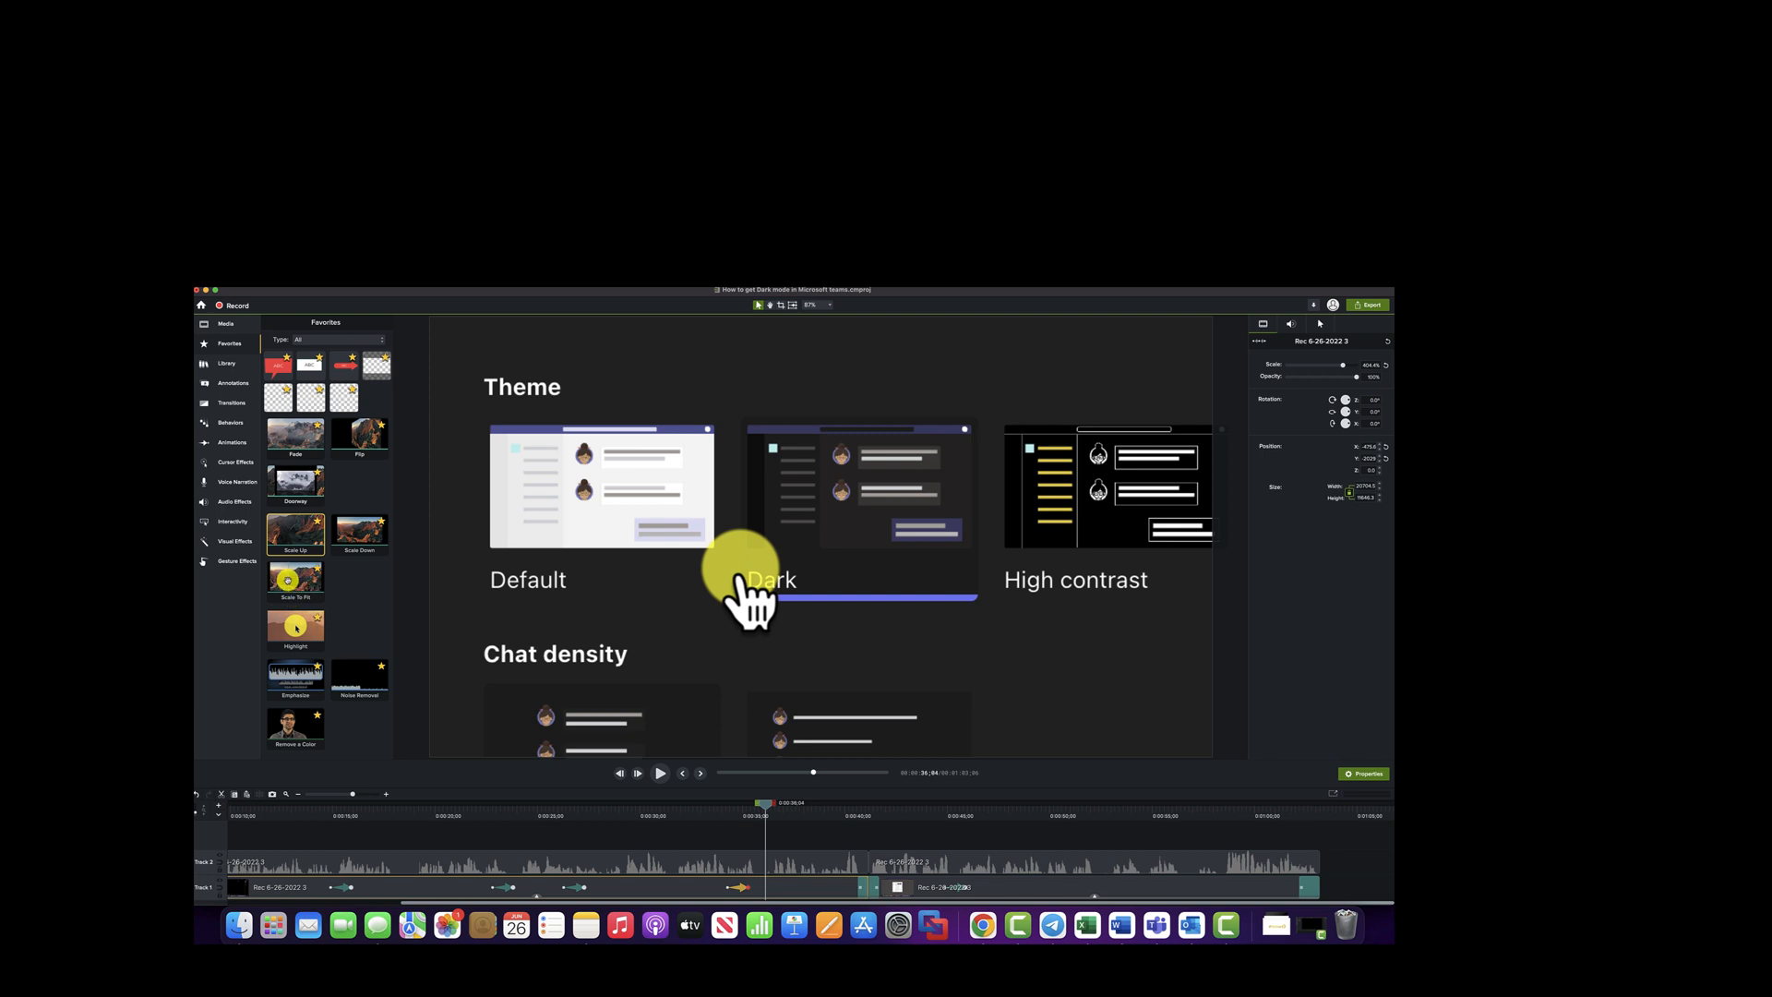
Add the Scale To Fit animation to the Track 1 clip just after Scale Up and play both animations back
drag(287, 580, 771, 885)
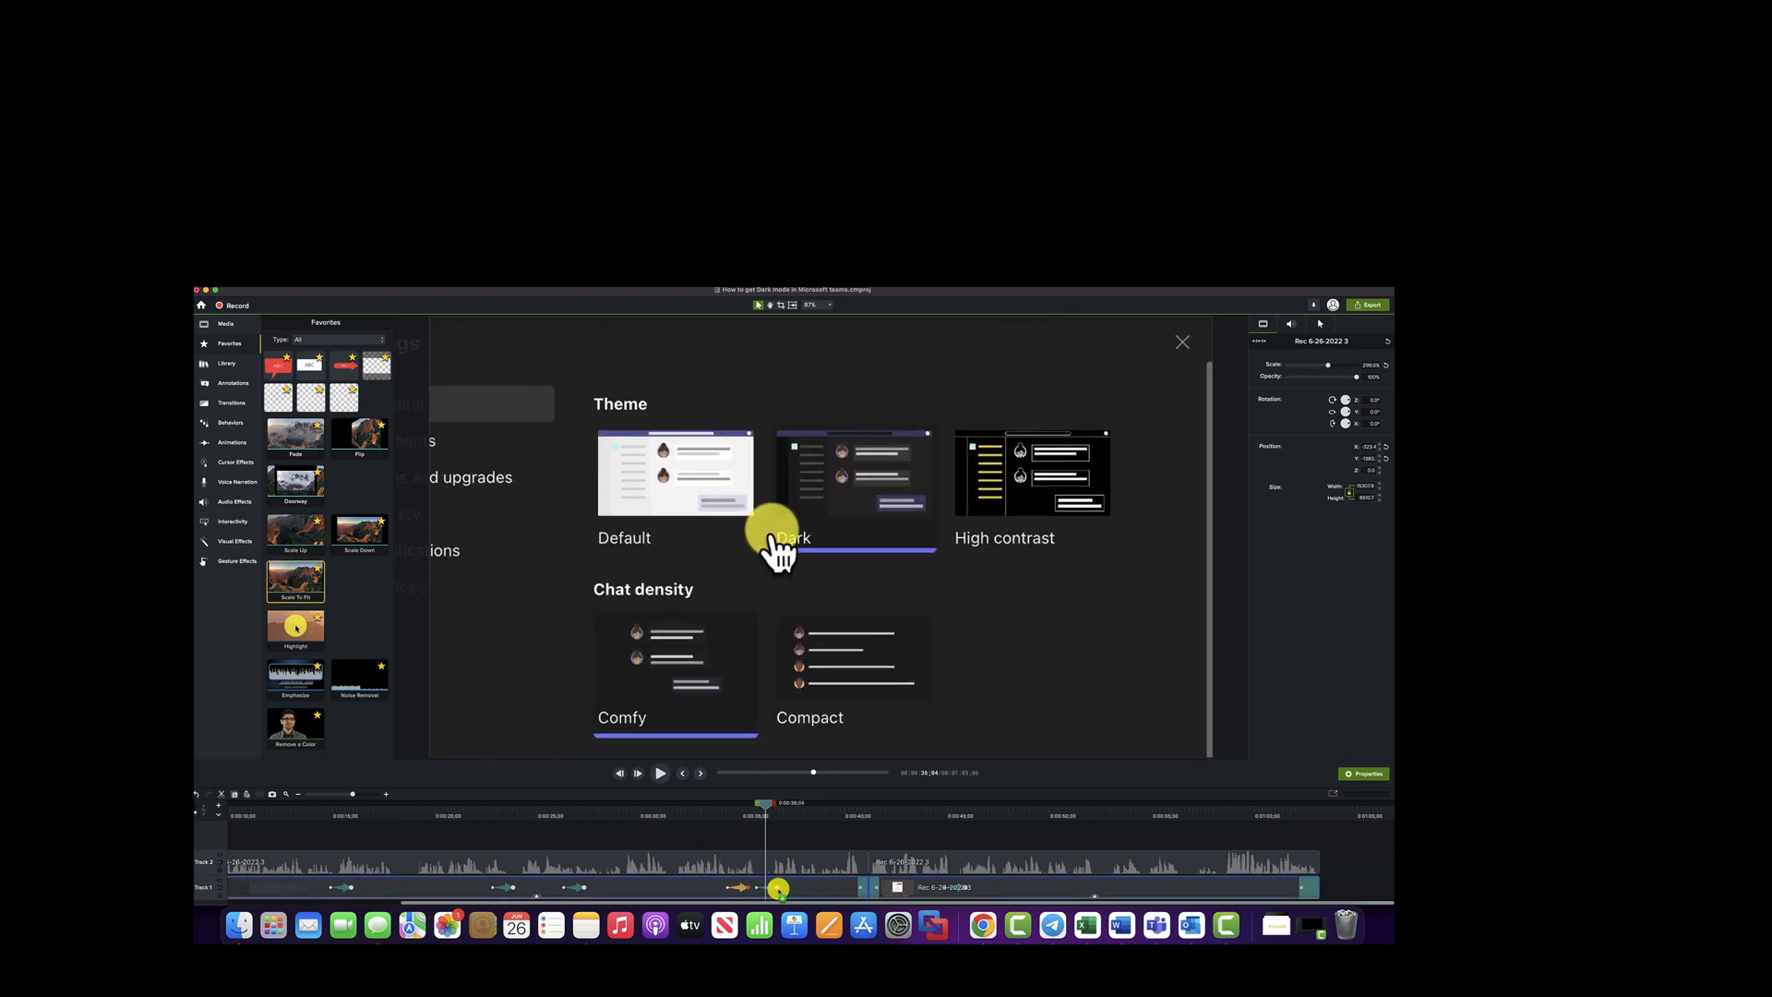
drag(778, 890, 778, 889)
drag(774, 804, 716, 811)
key(space)
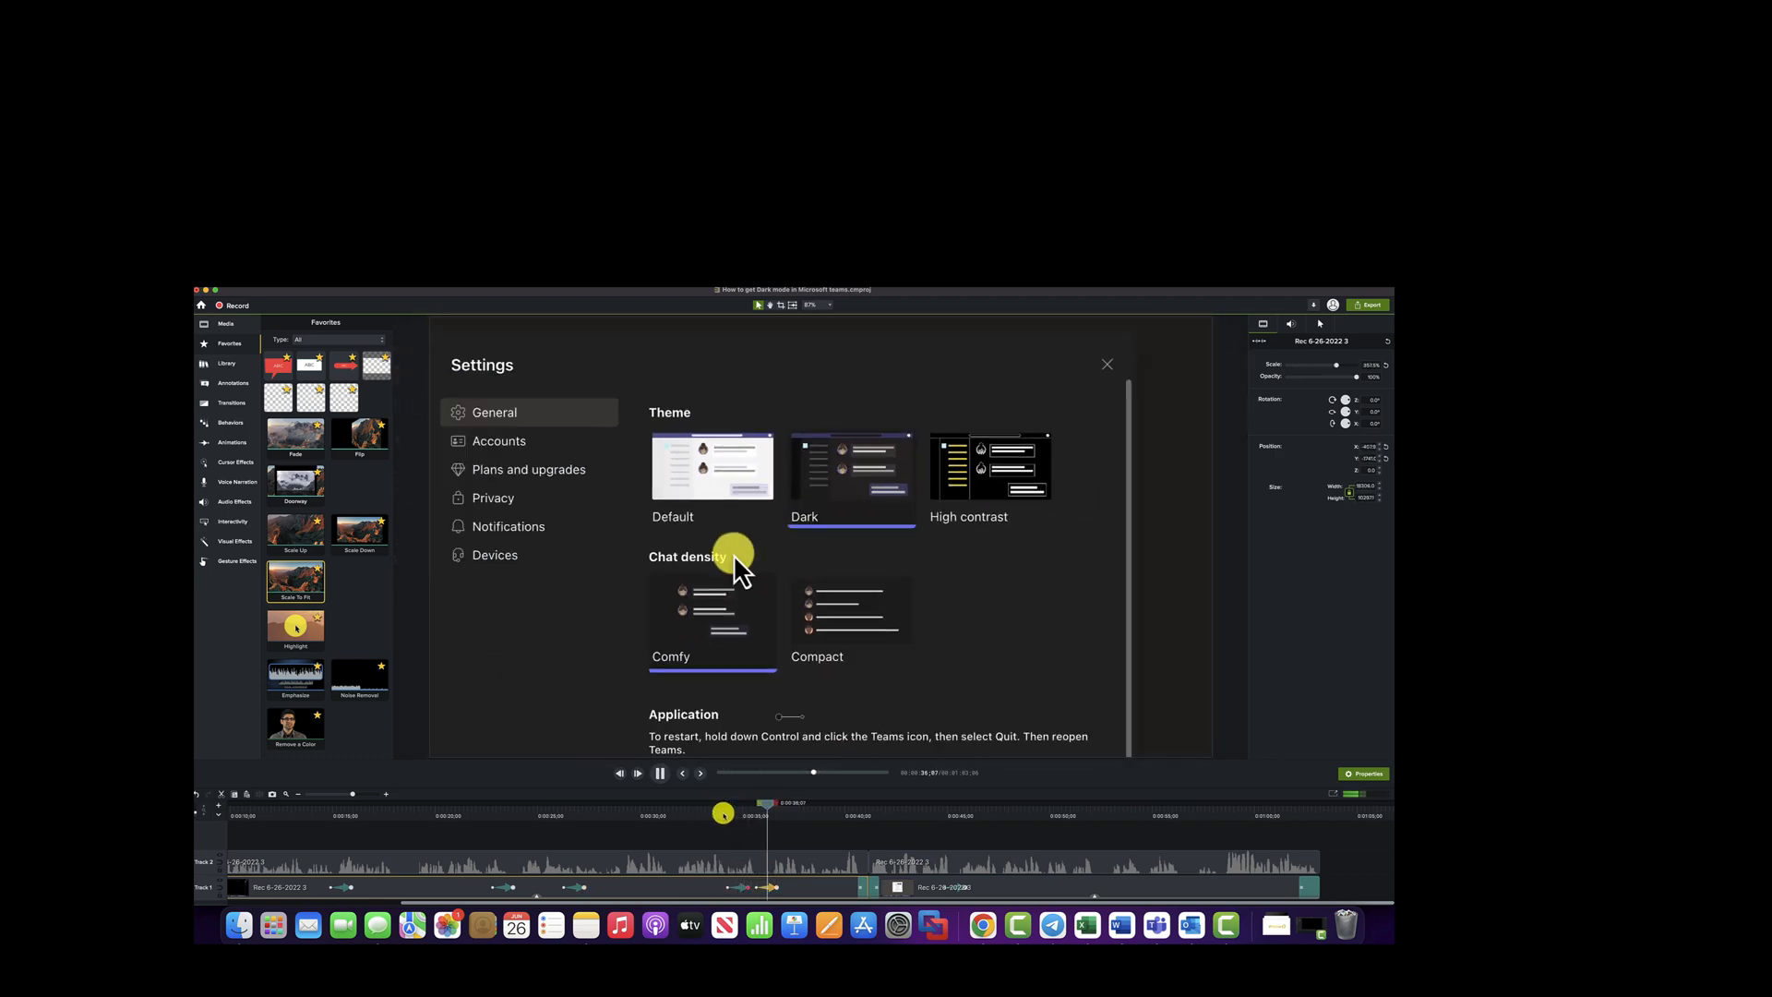
key(space)
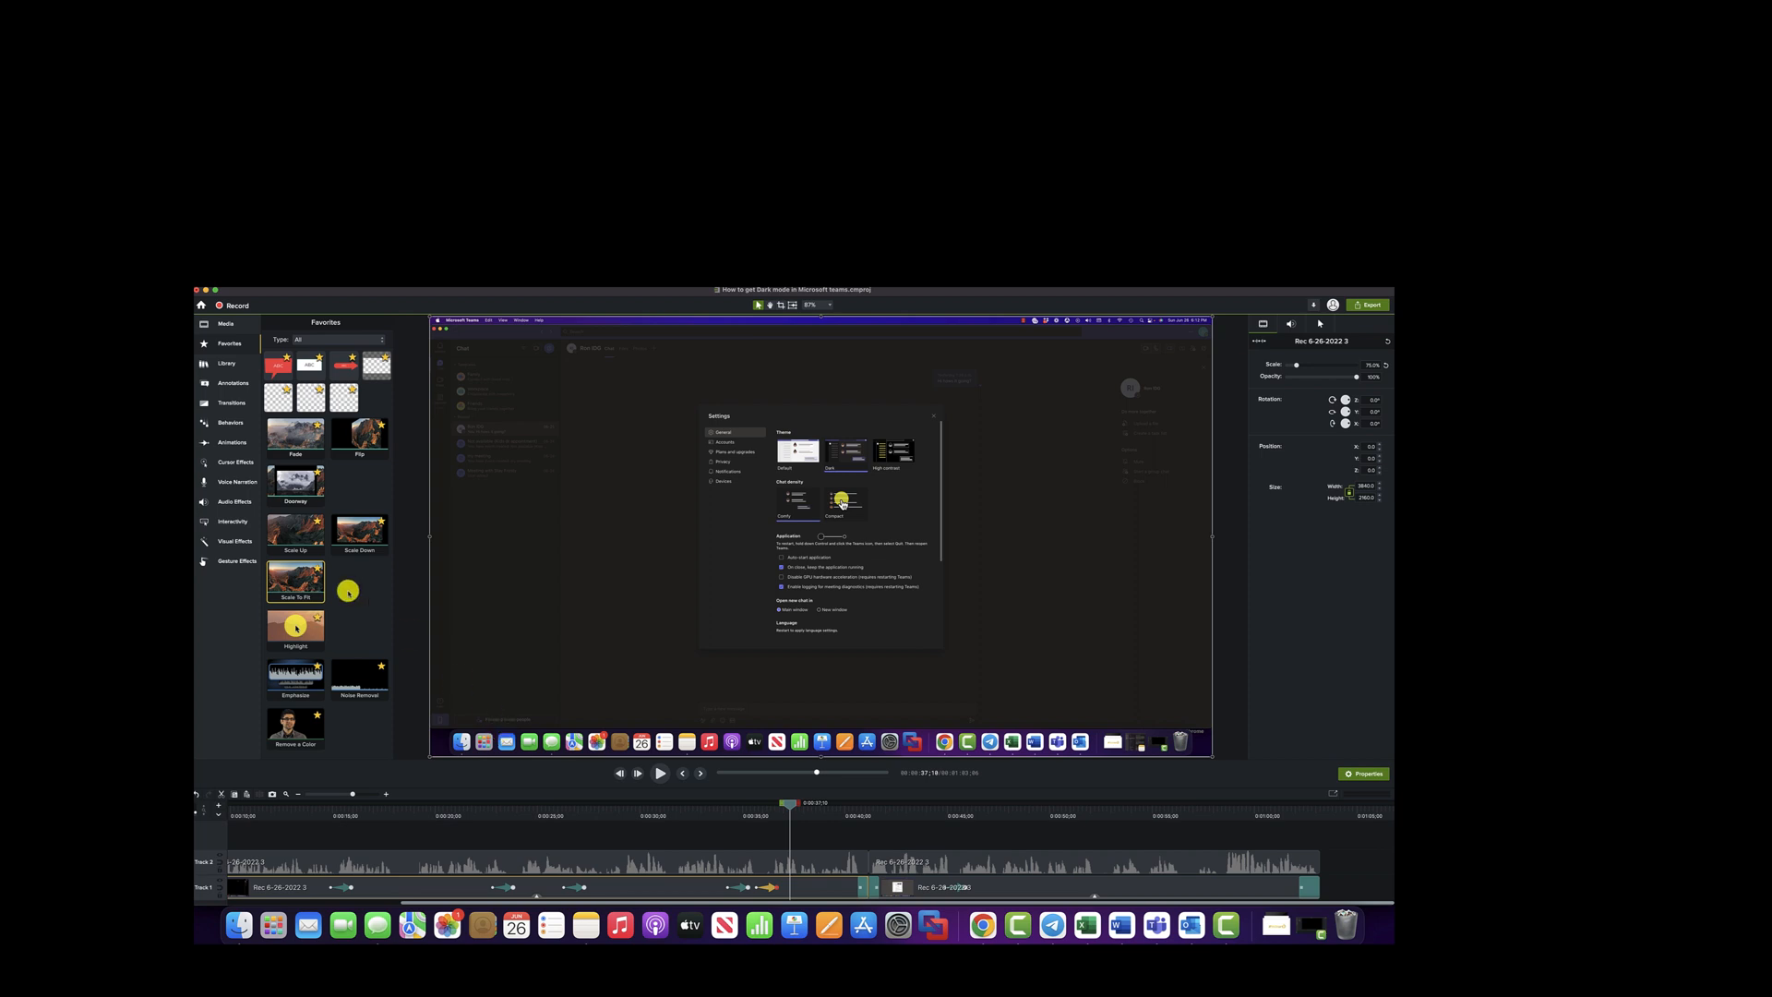
Add the favourite red arrow callout pointing at the Default theme option and set its text to "Check this out!"
click(222, 364)
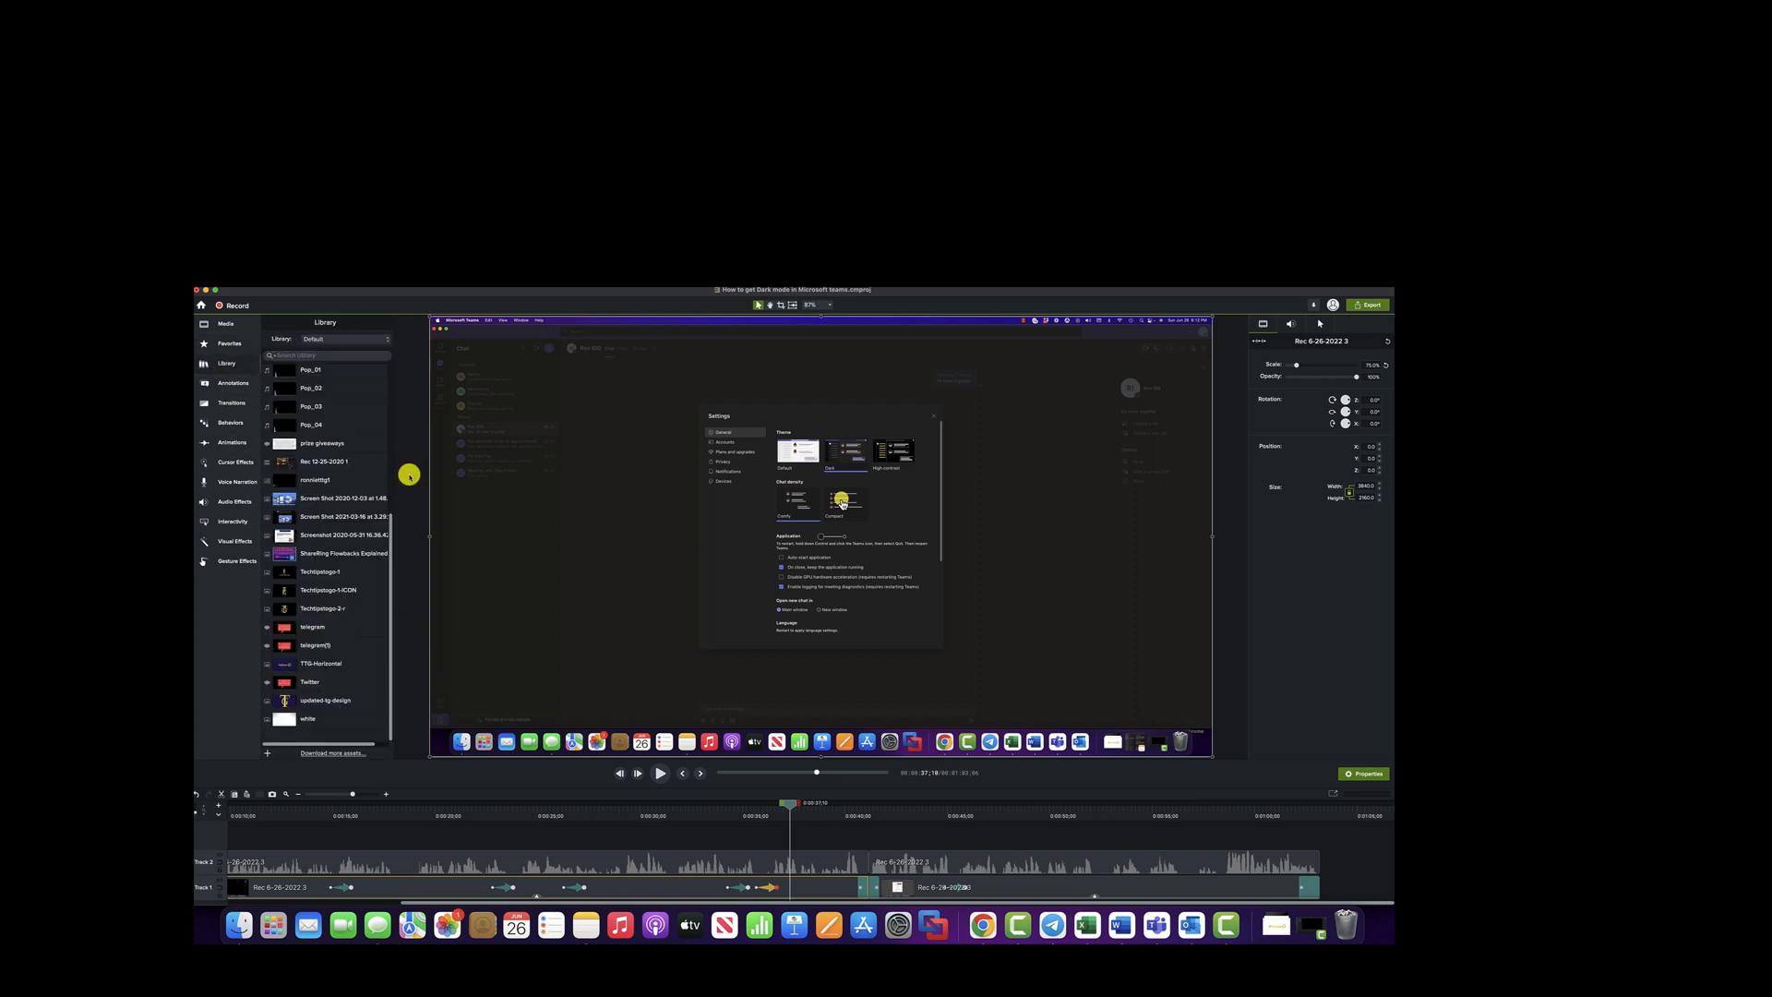
click(229, 343)
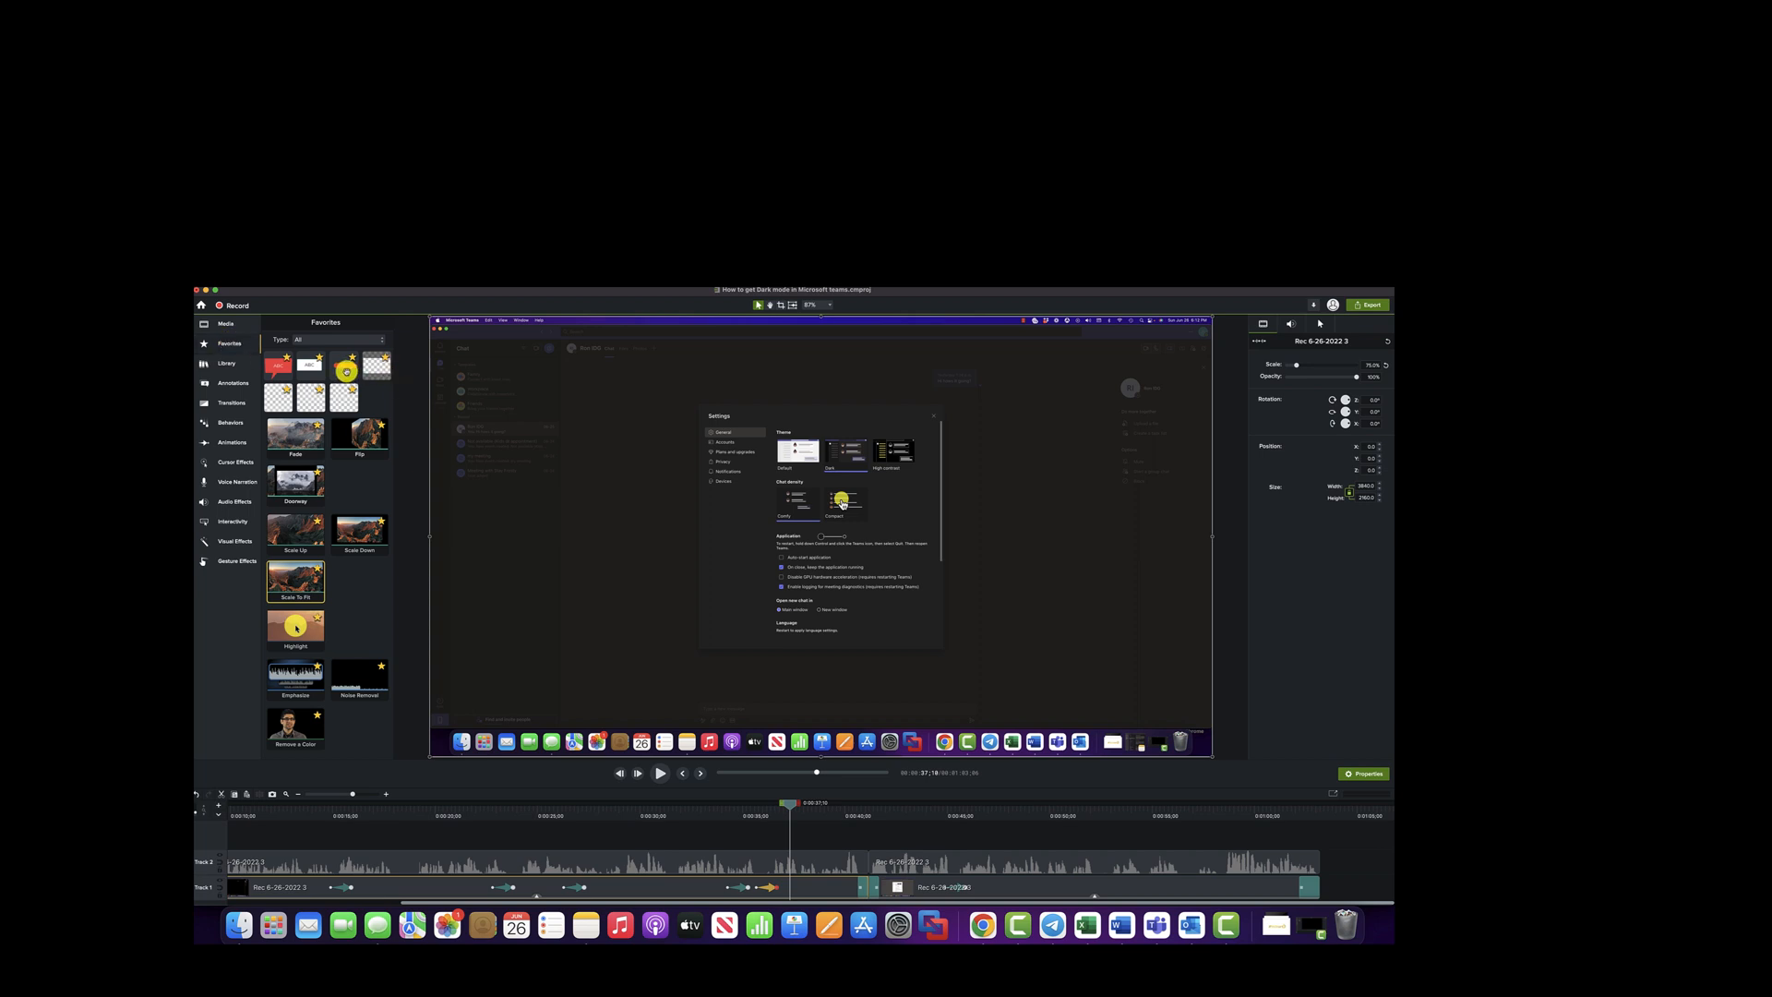
drag(343, 366, 692, 458)
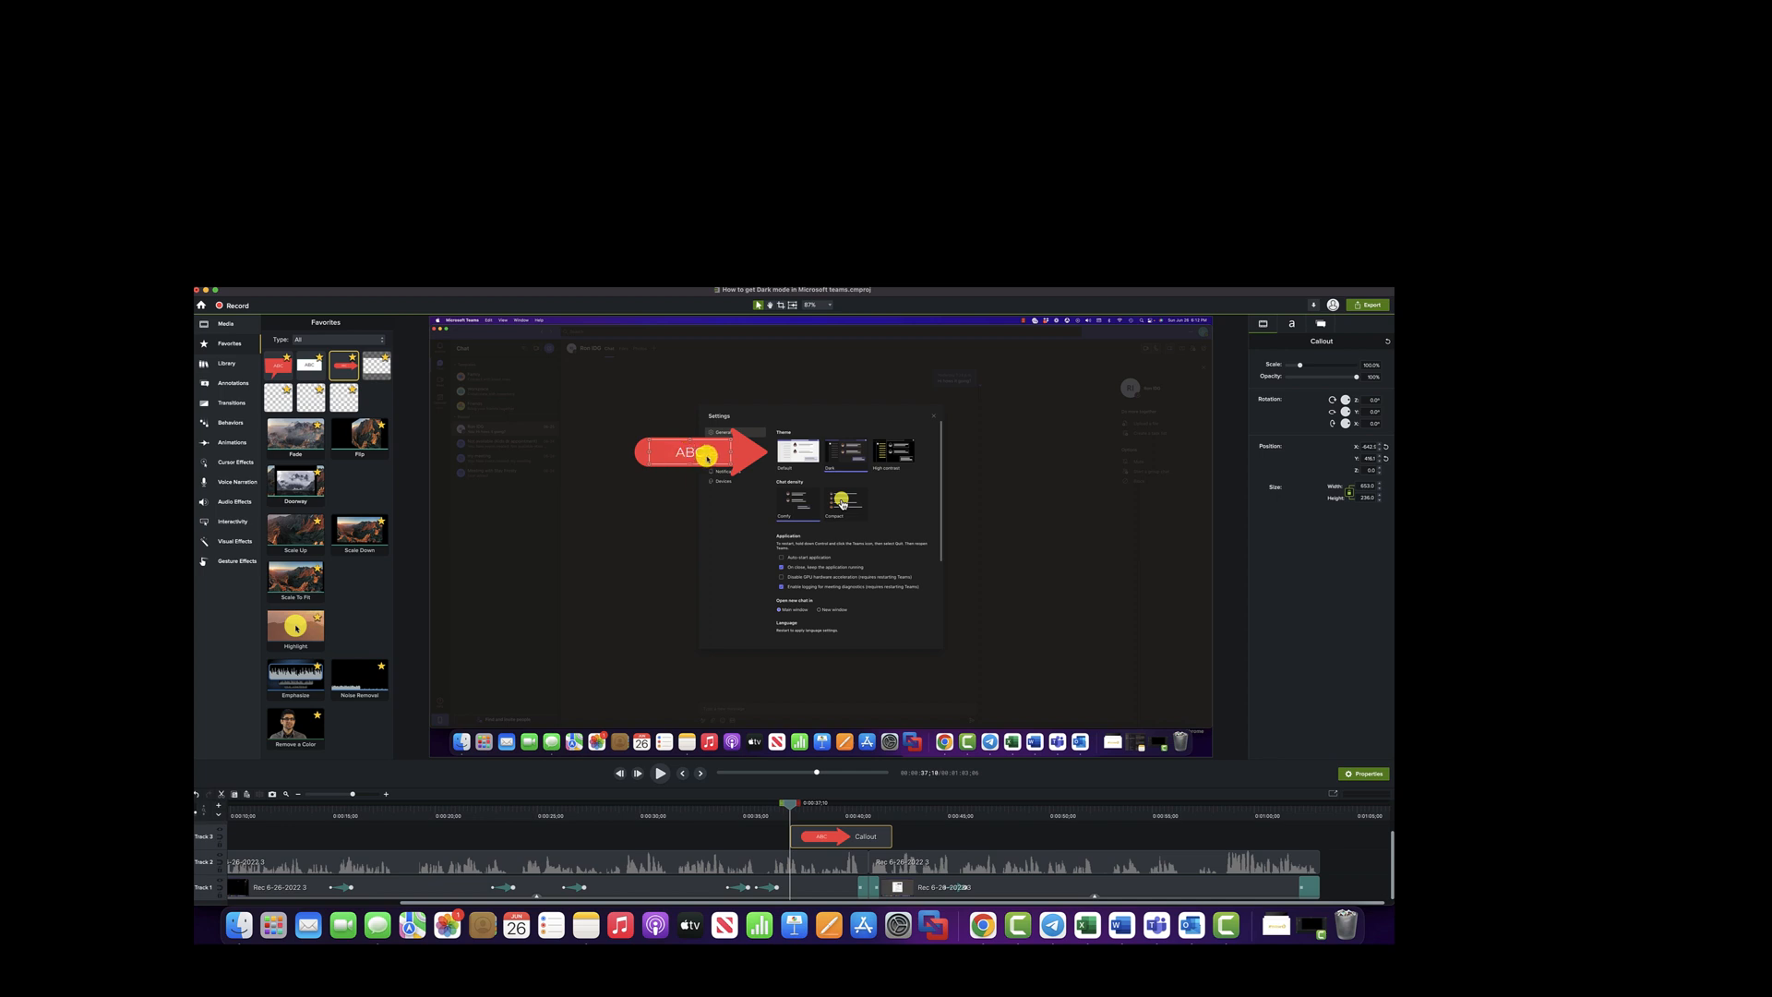
drag(707, 456, 681, 457)
scroll(752, 837, up, 1)
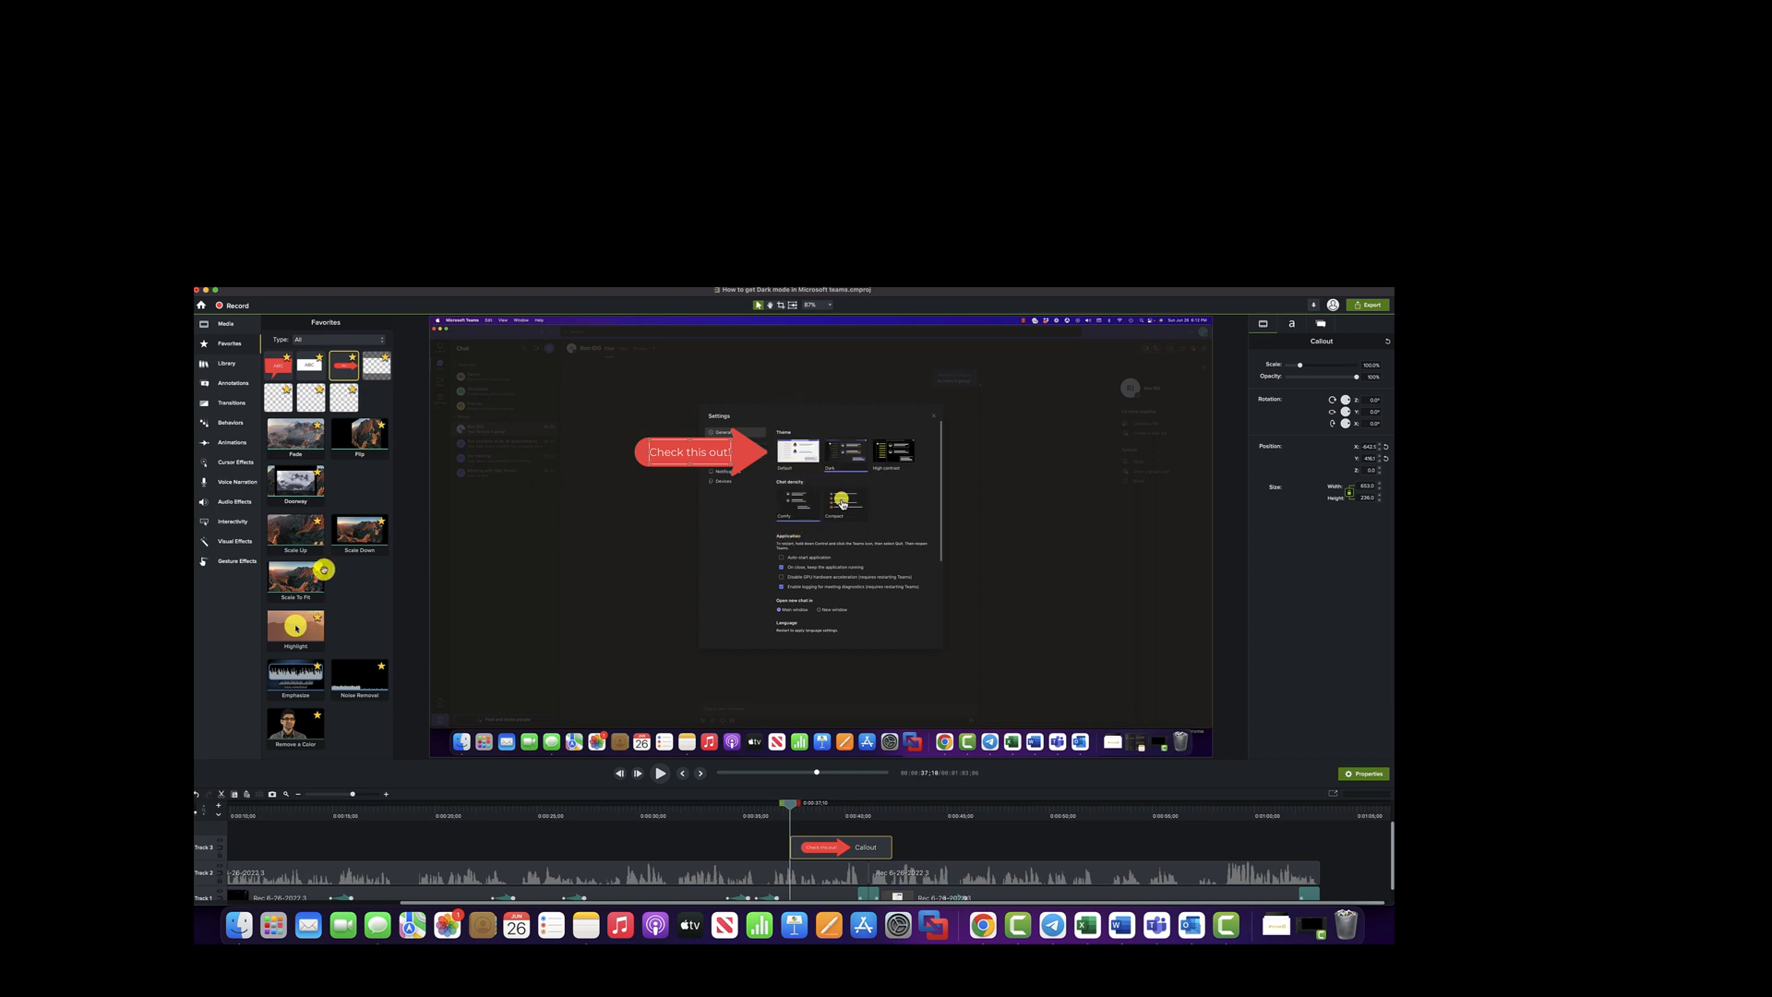
Add the Pop_04 sound from the library on Track 4 at the start of the callout and enable Mix to mono for it
click(217, 365)
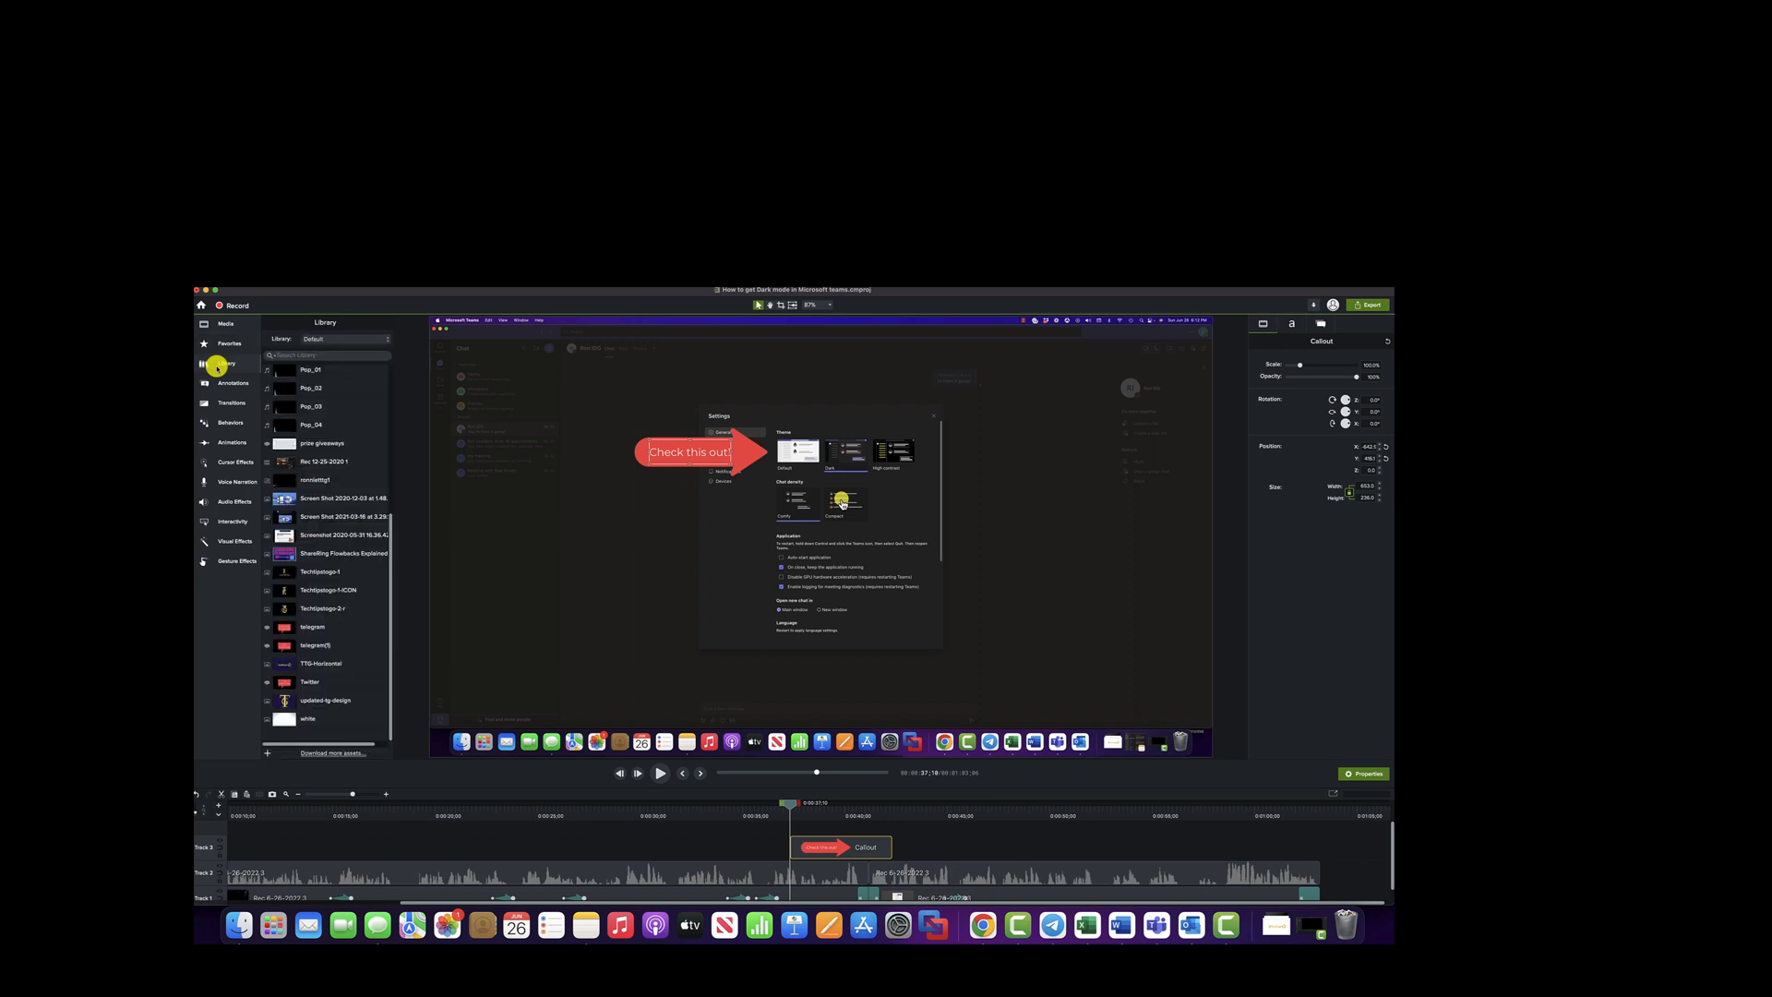
scroll(332, 468, up, 3)
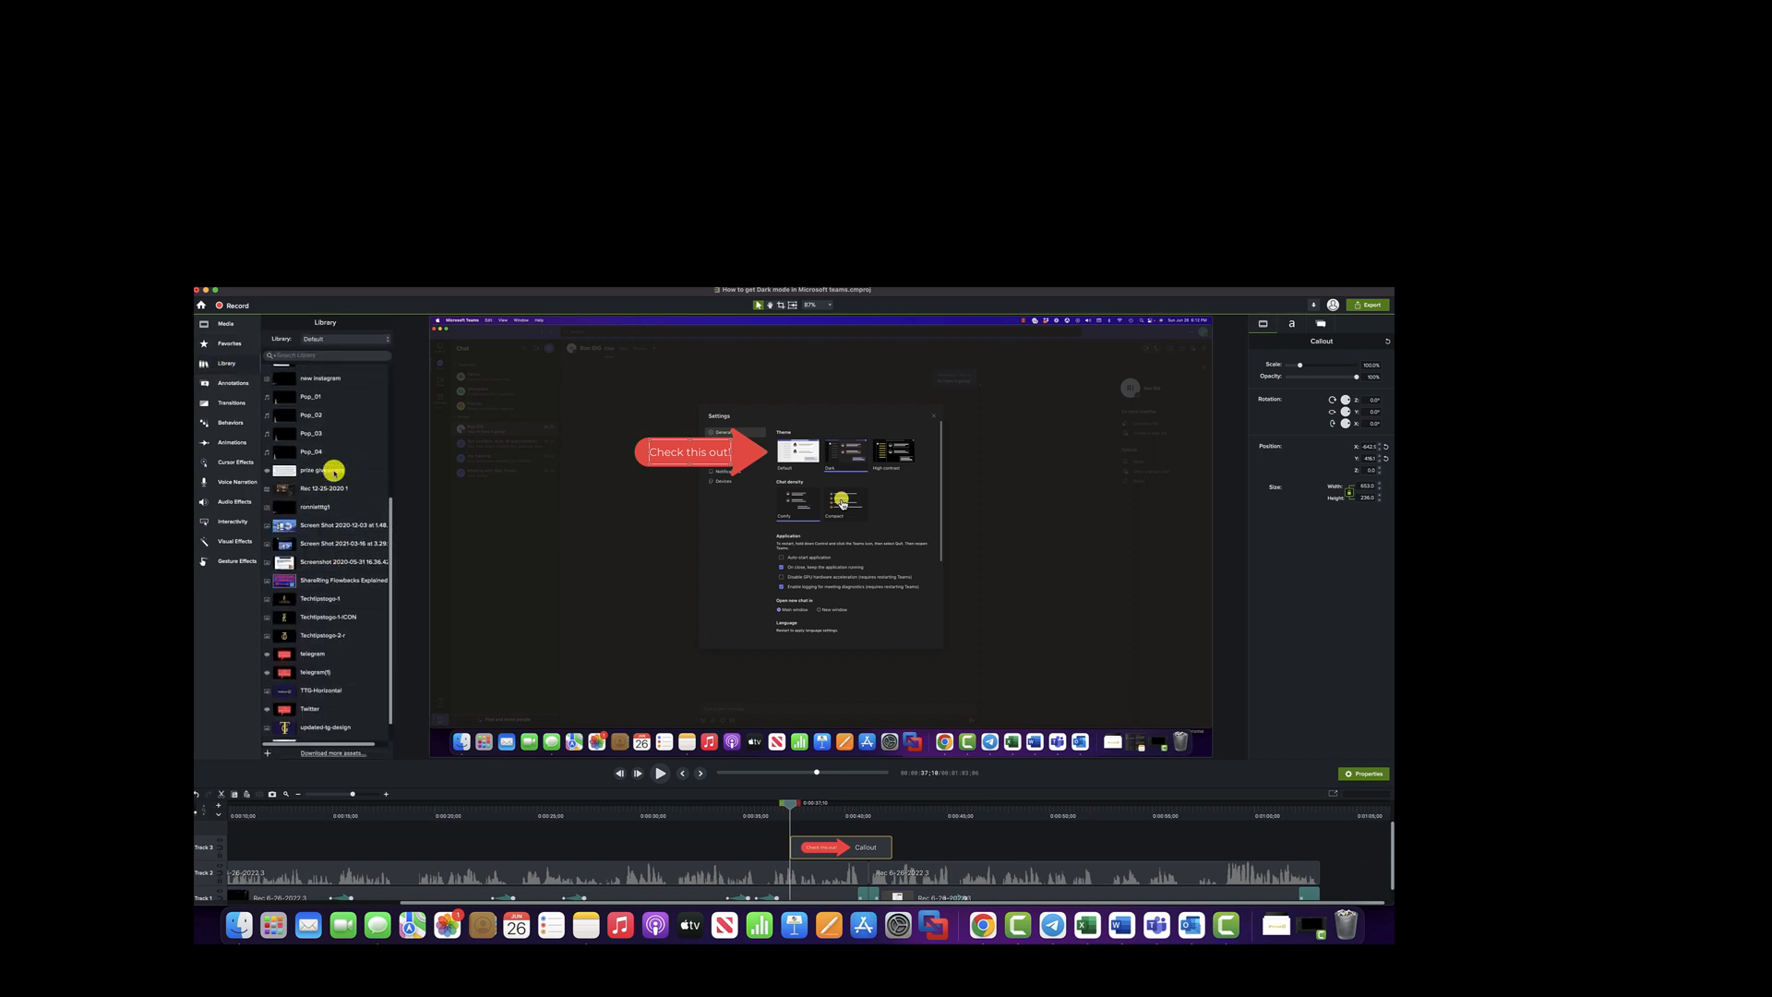
scroll(333, 470, up, 1)
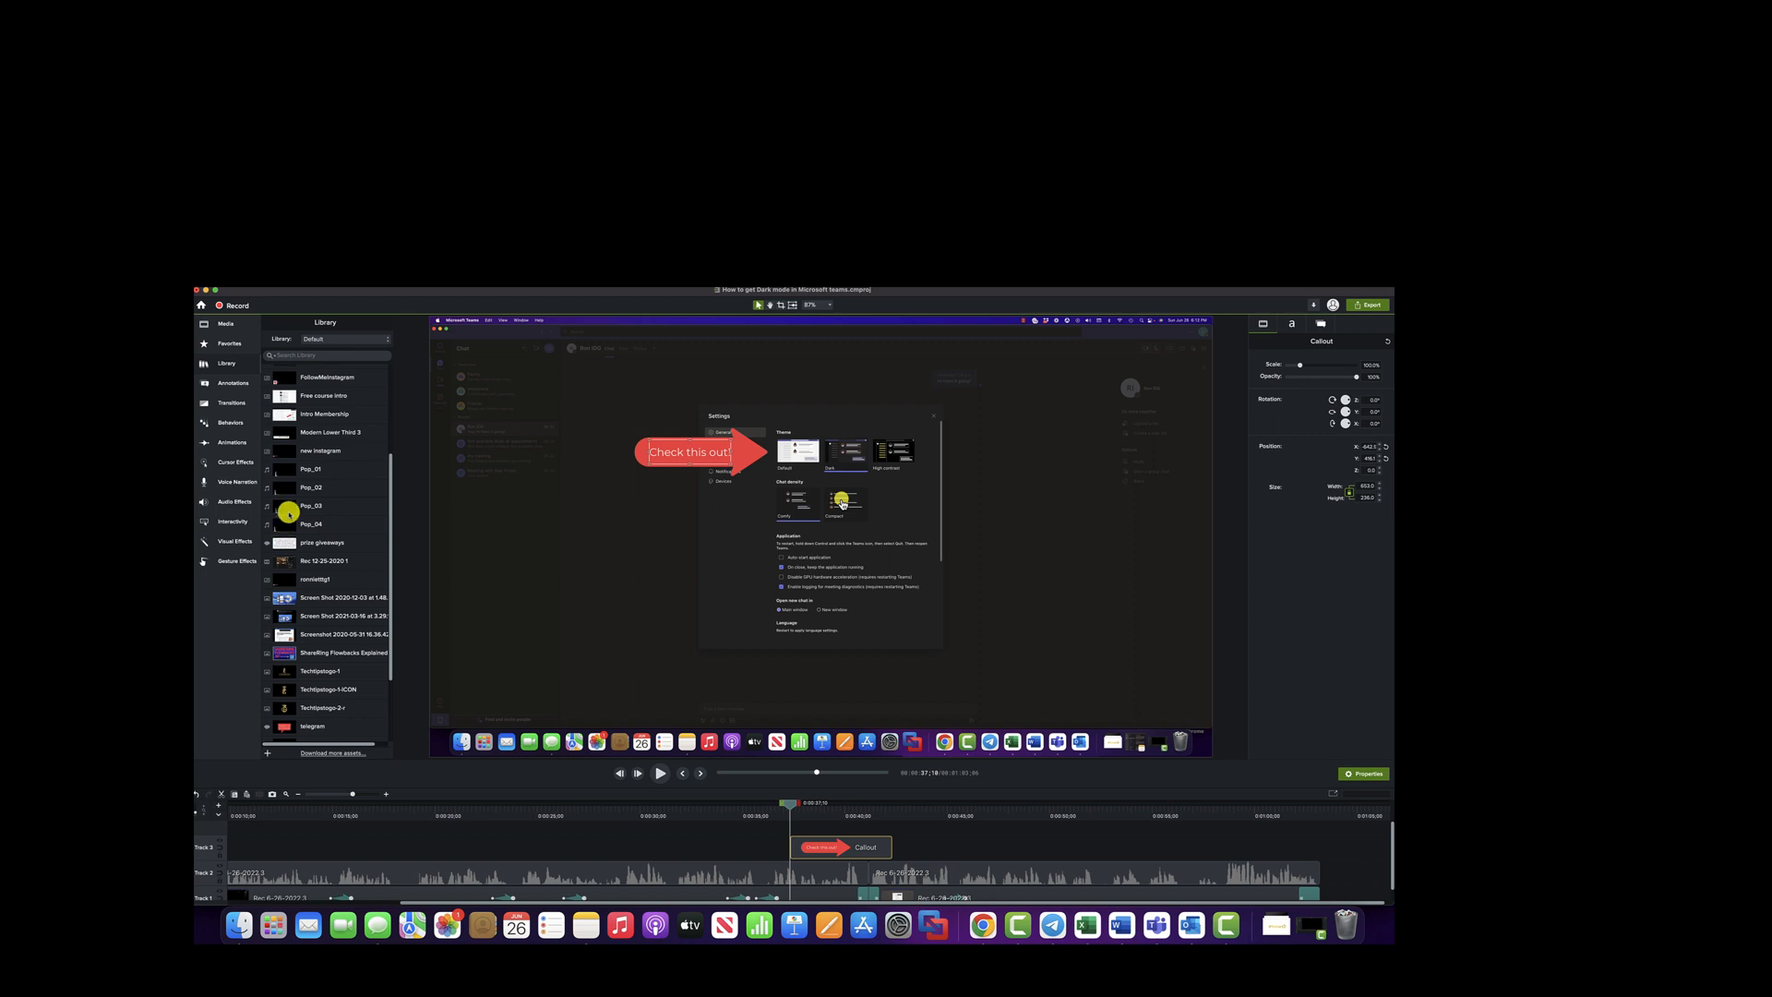
click(284, 525)
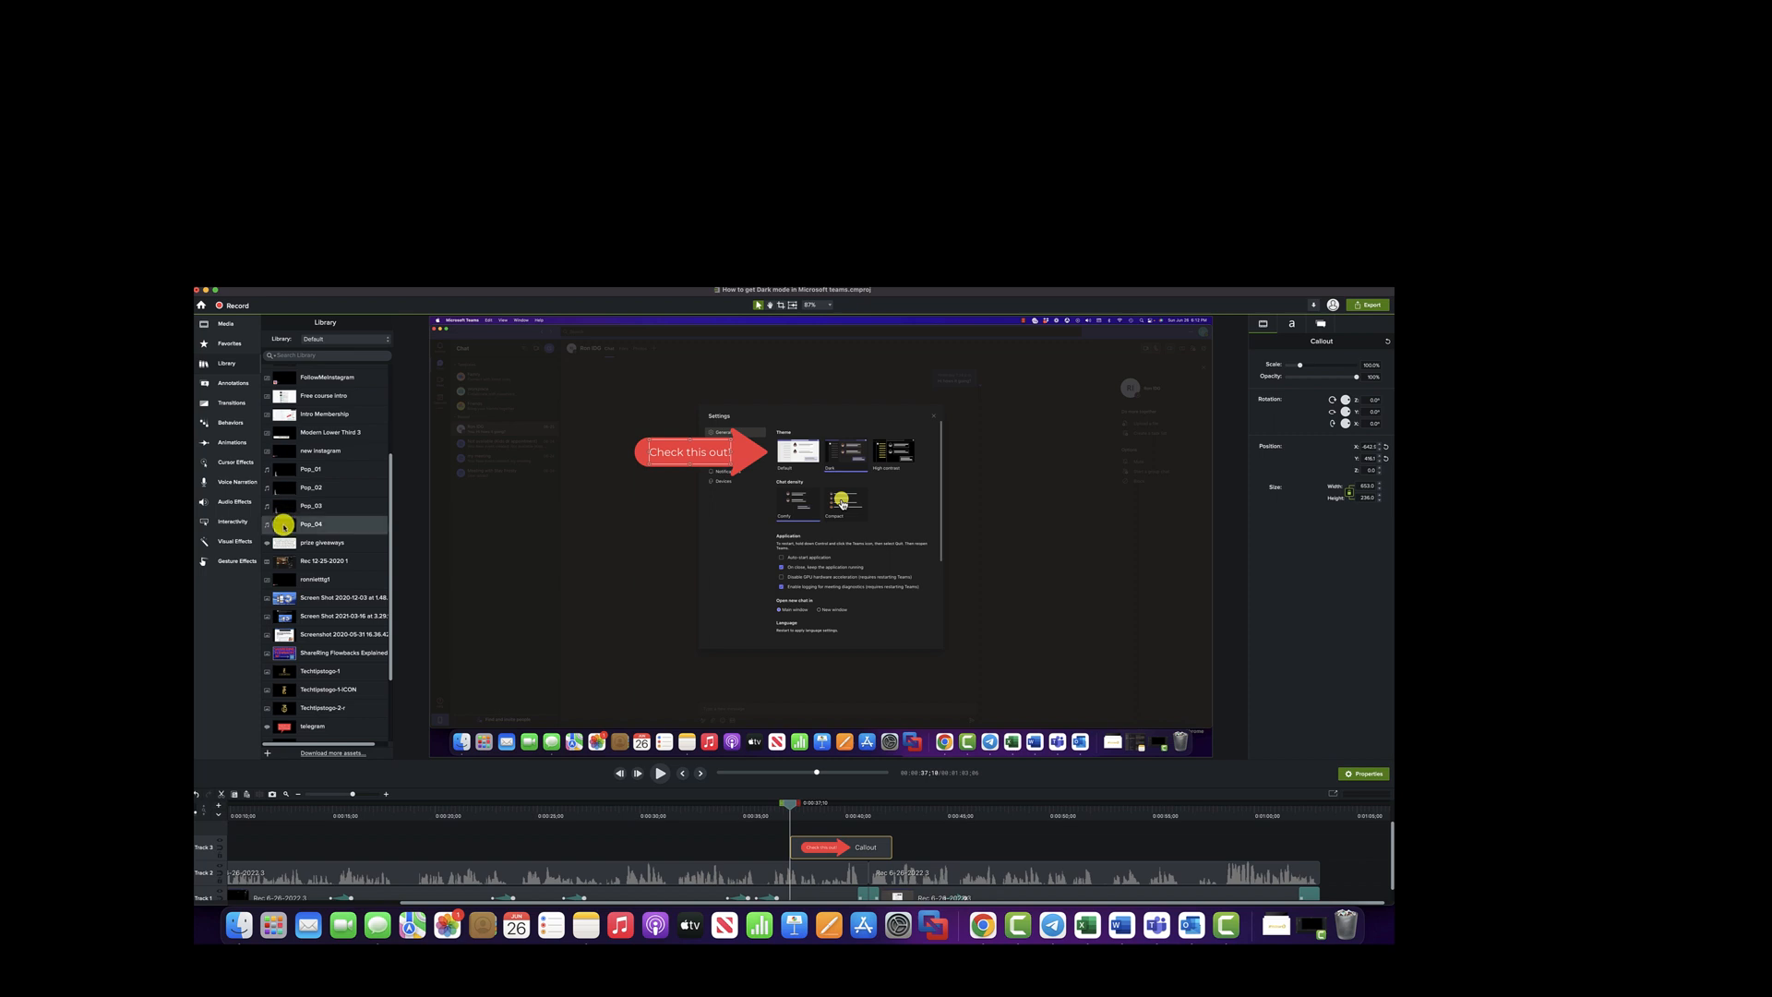
drag(312, 539, 789, 838)
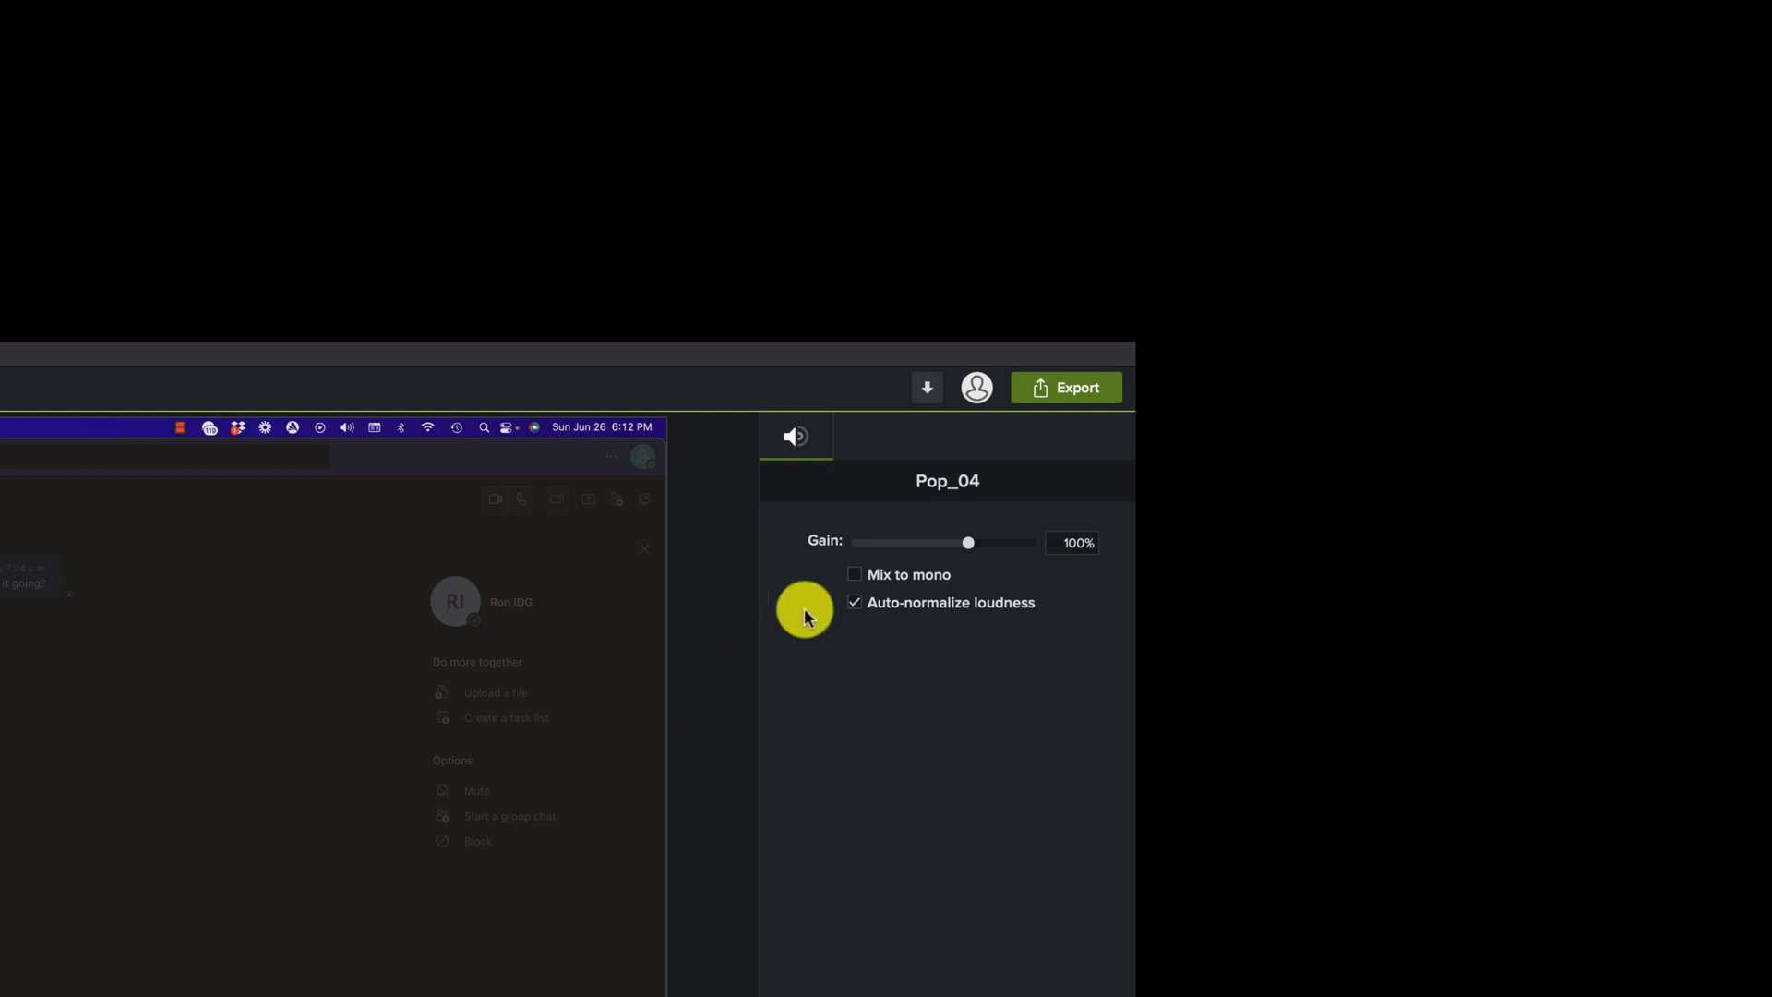
click(855, 574)
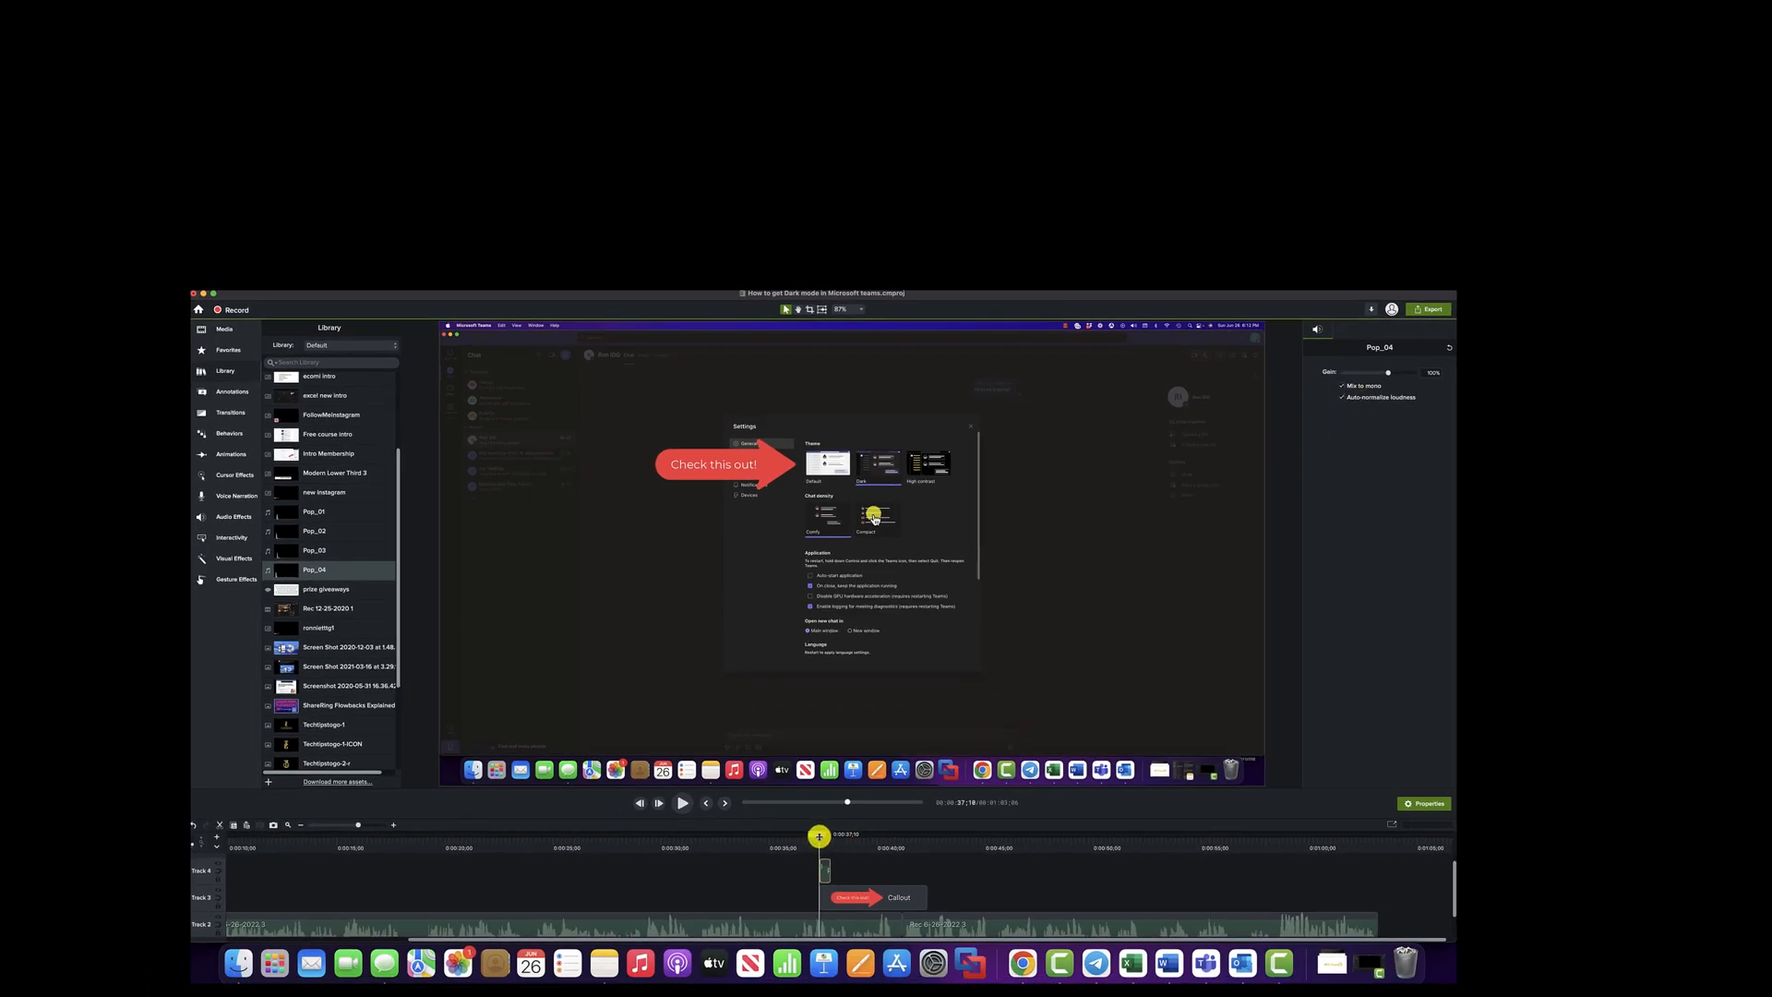
Play back the callout together with its pop sound, starting from just before it, and repeat the playback
drag(819, 836, 775, 845)
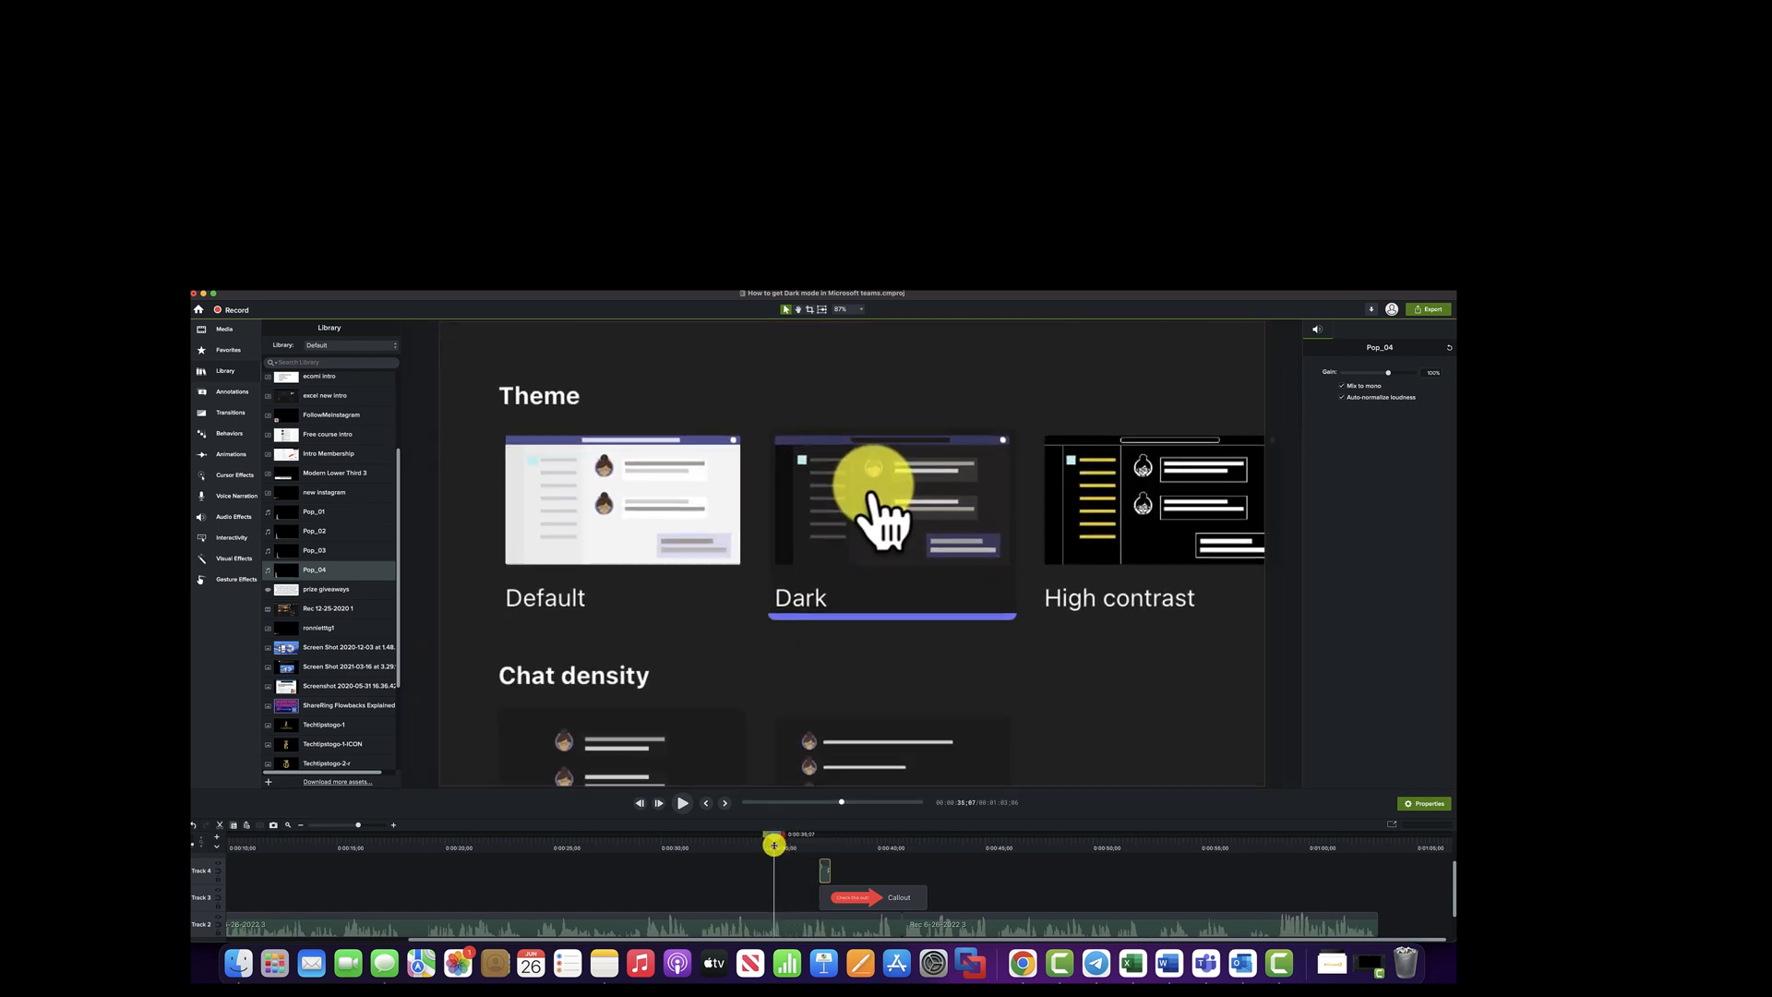
key(space)
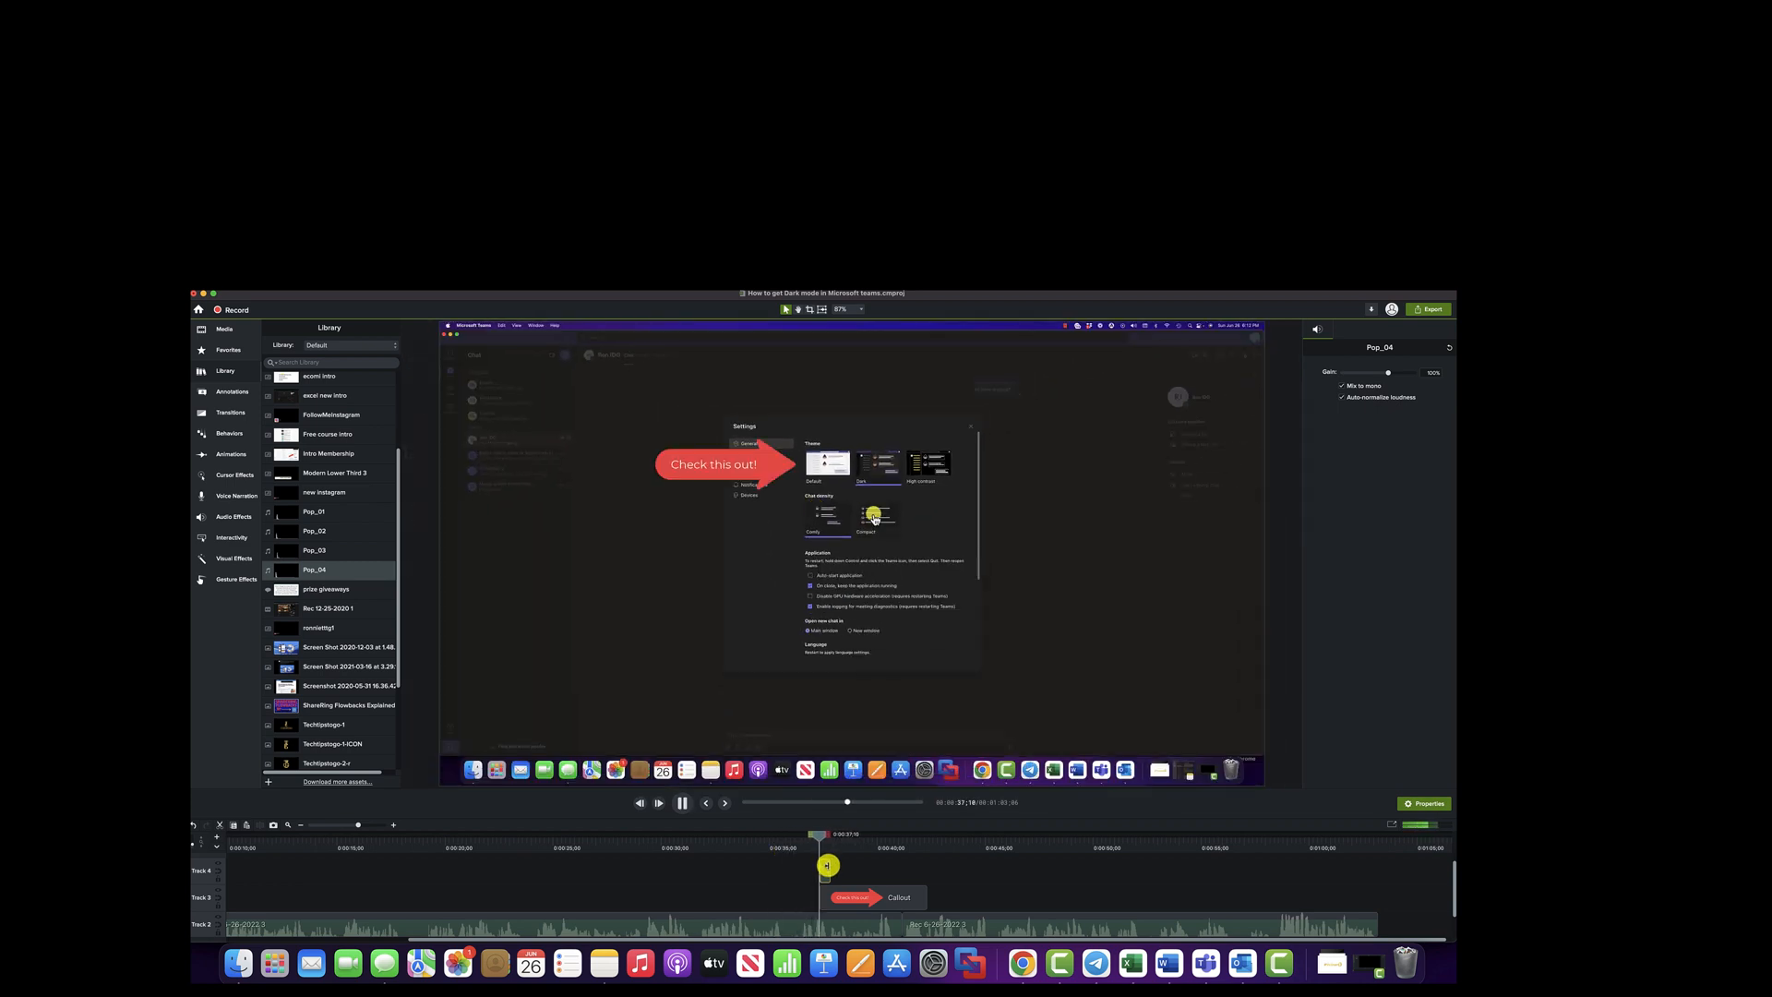
key(space)
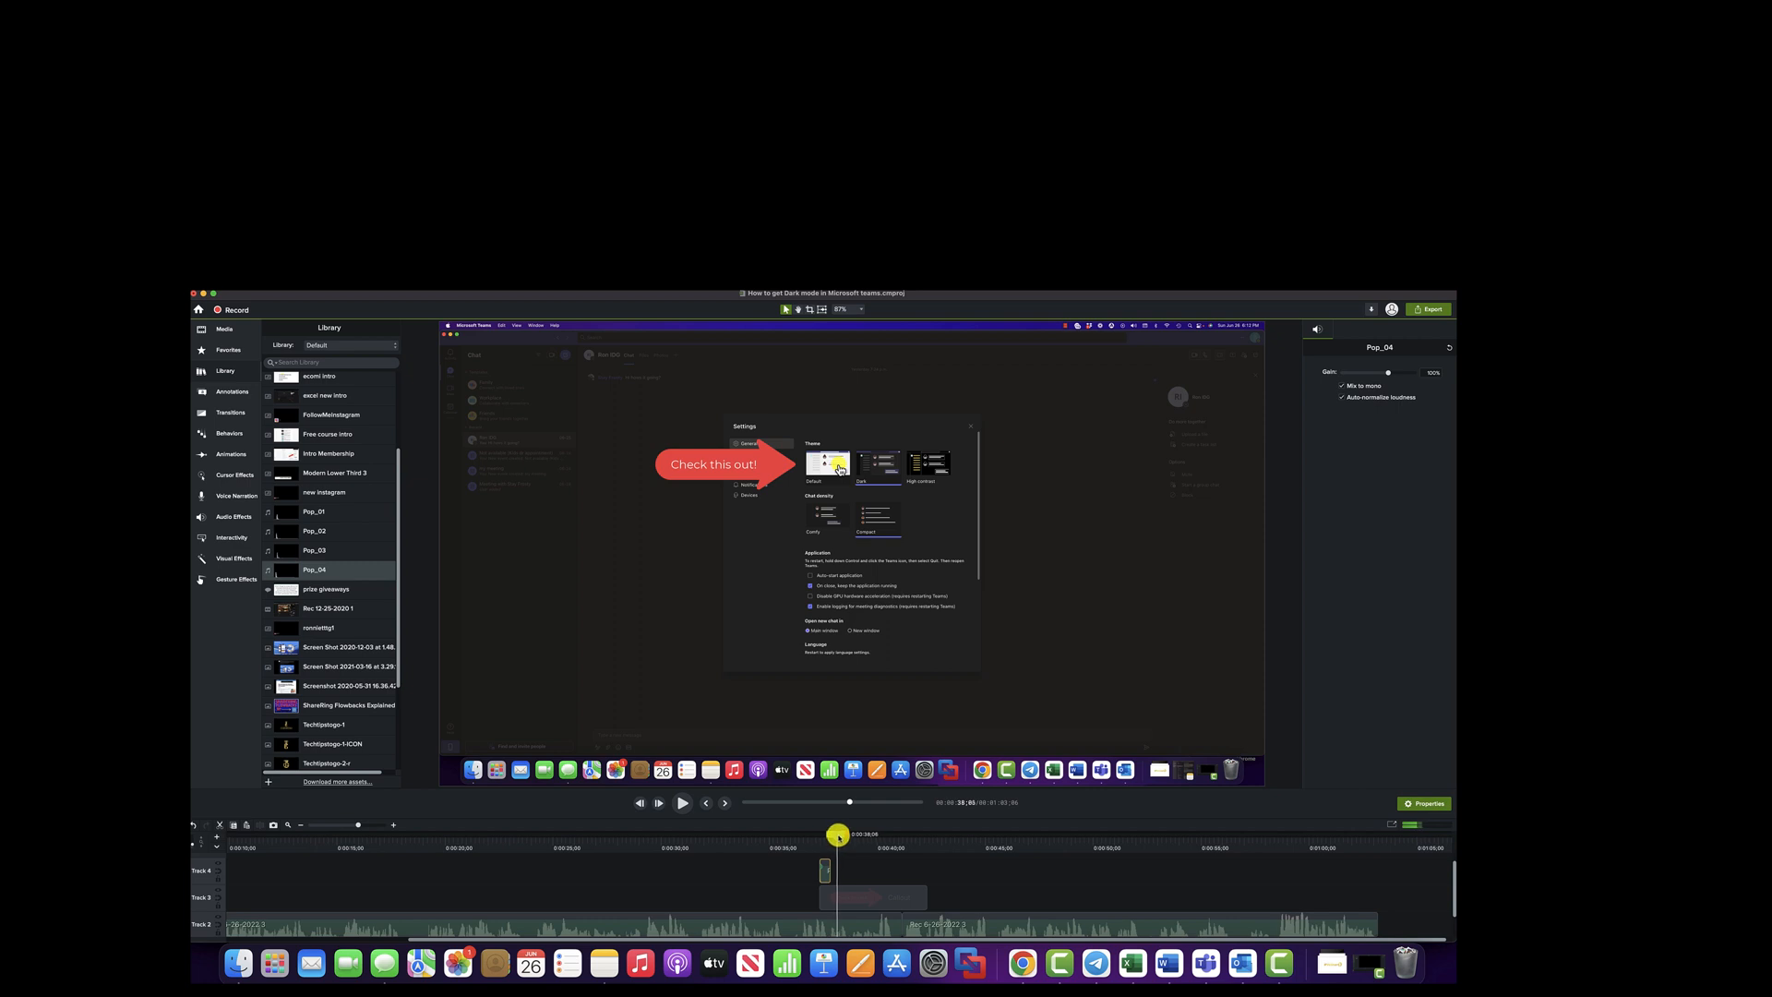
drag(834, 844, 806, 844)
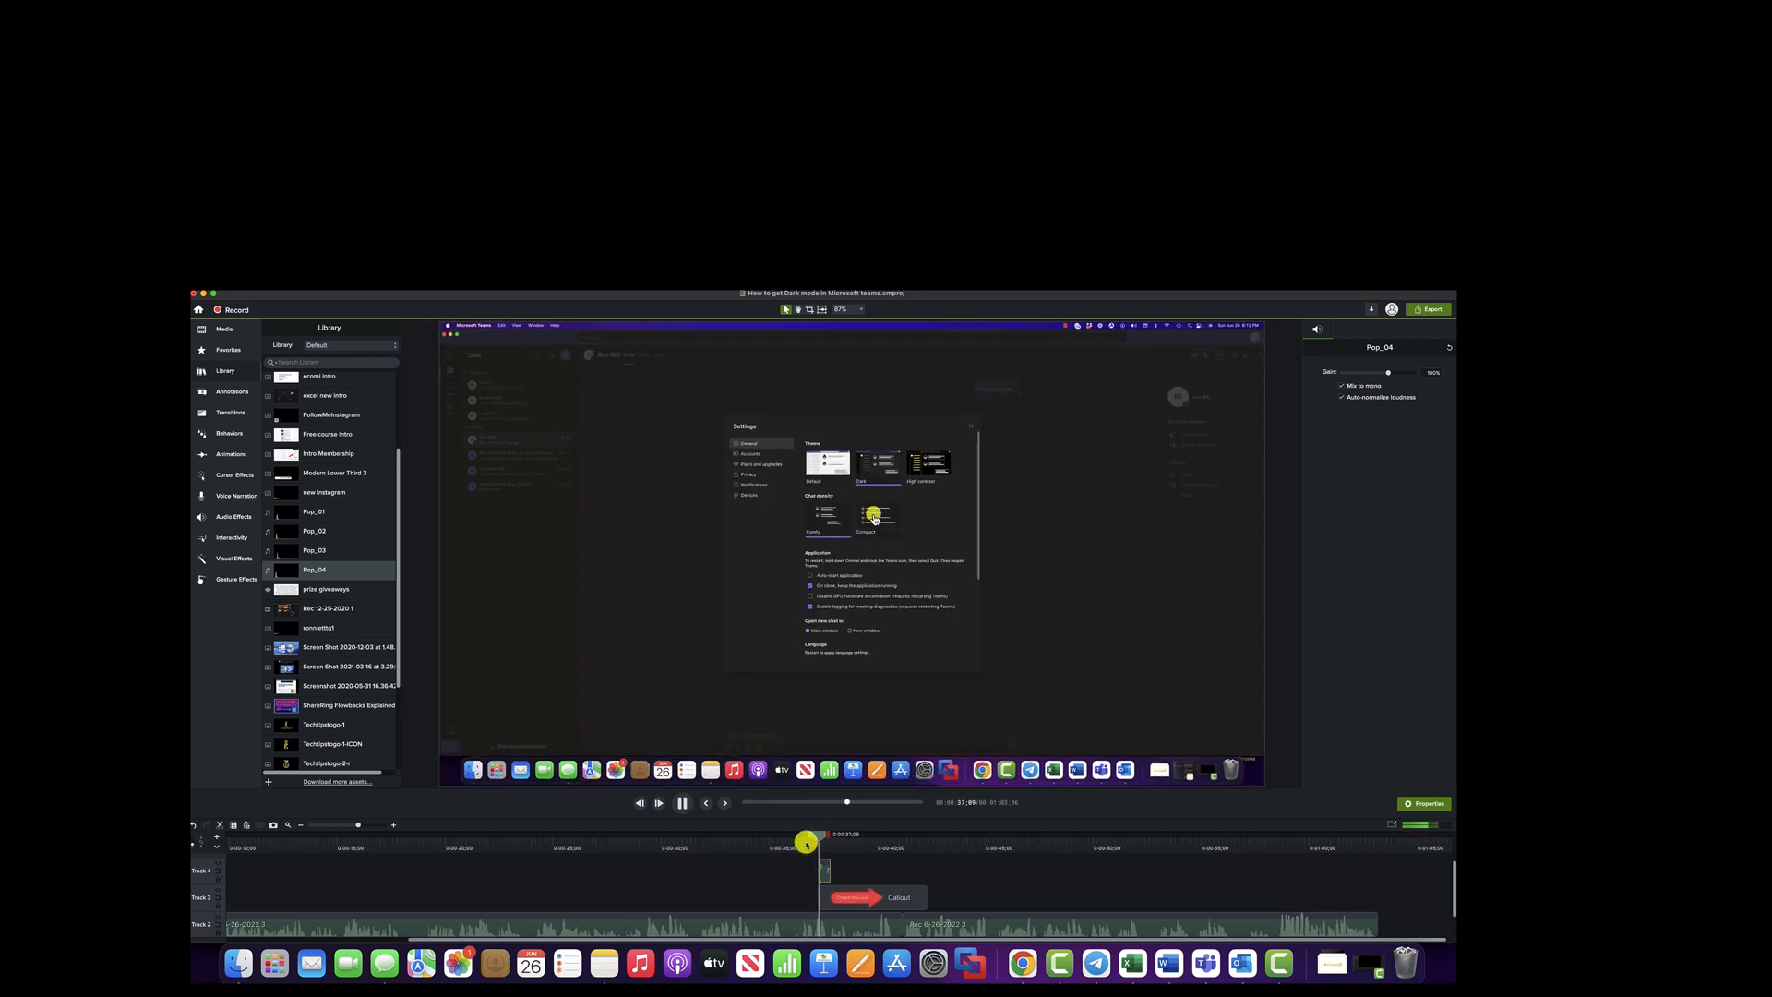
key(space)
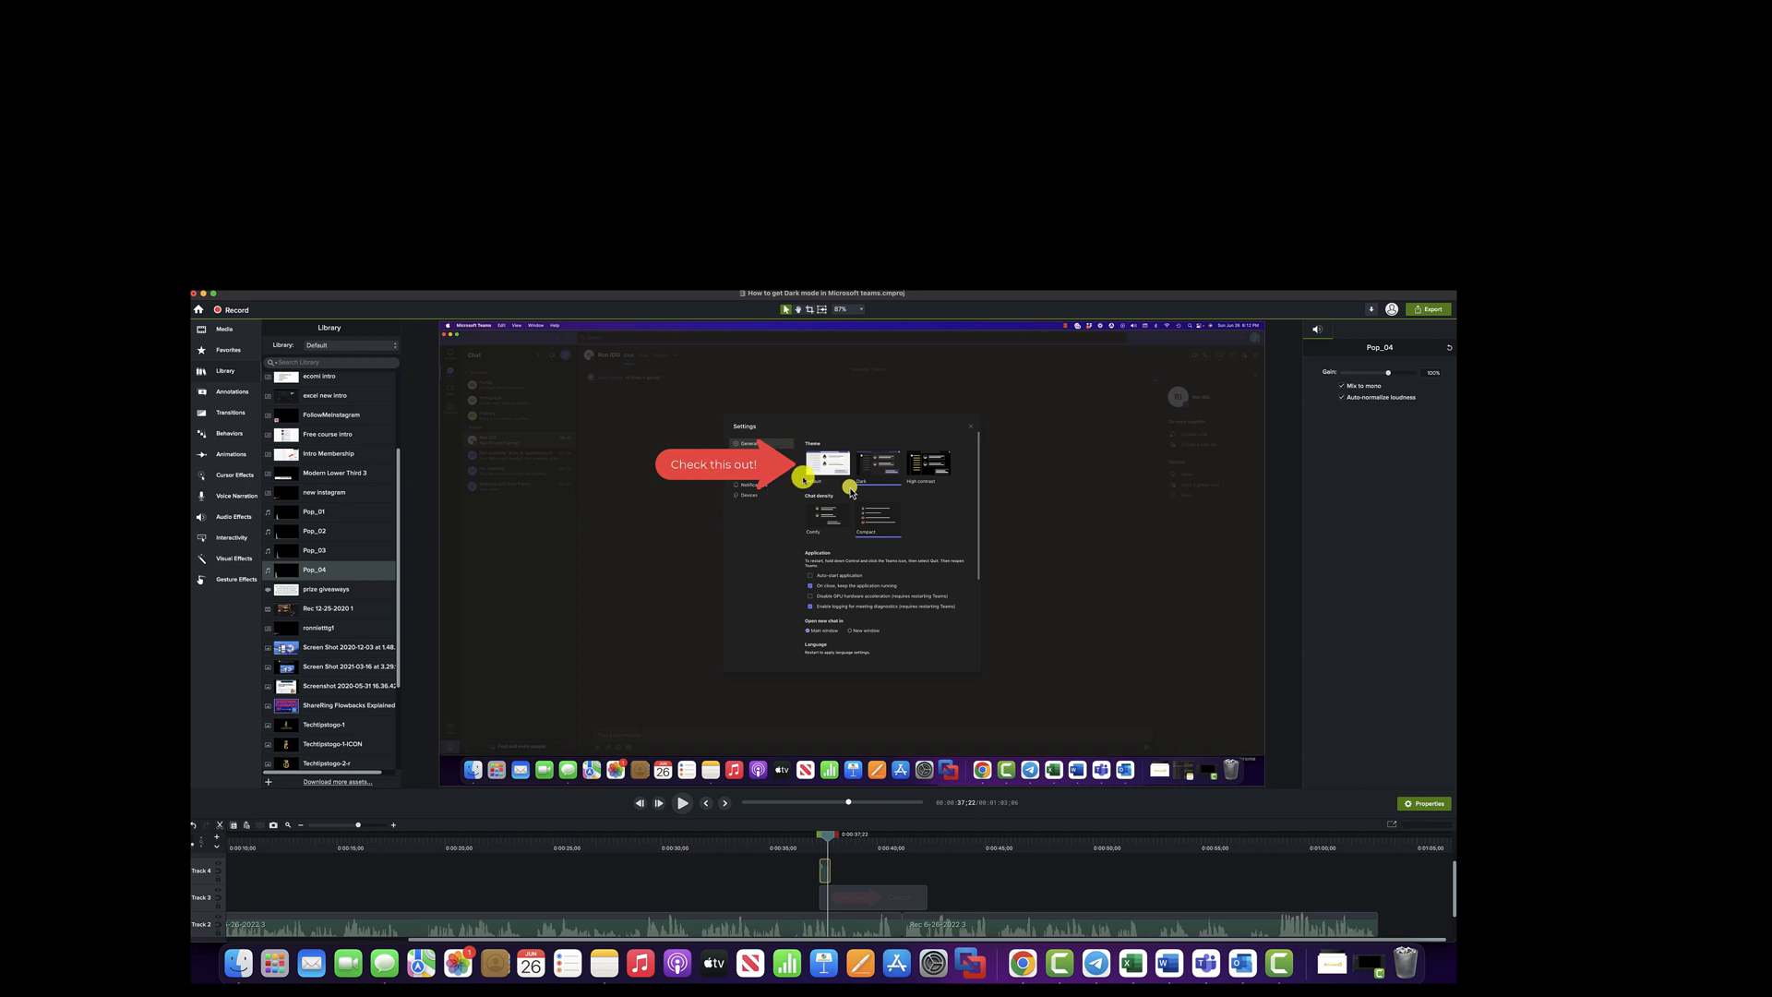
Display the collected favourite effects
click(228, 349)
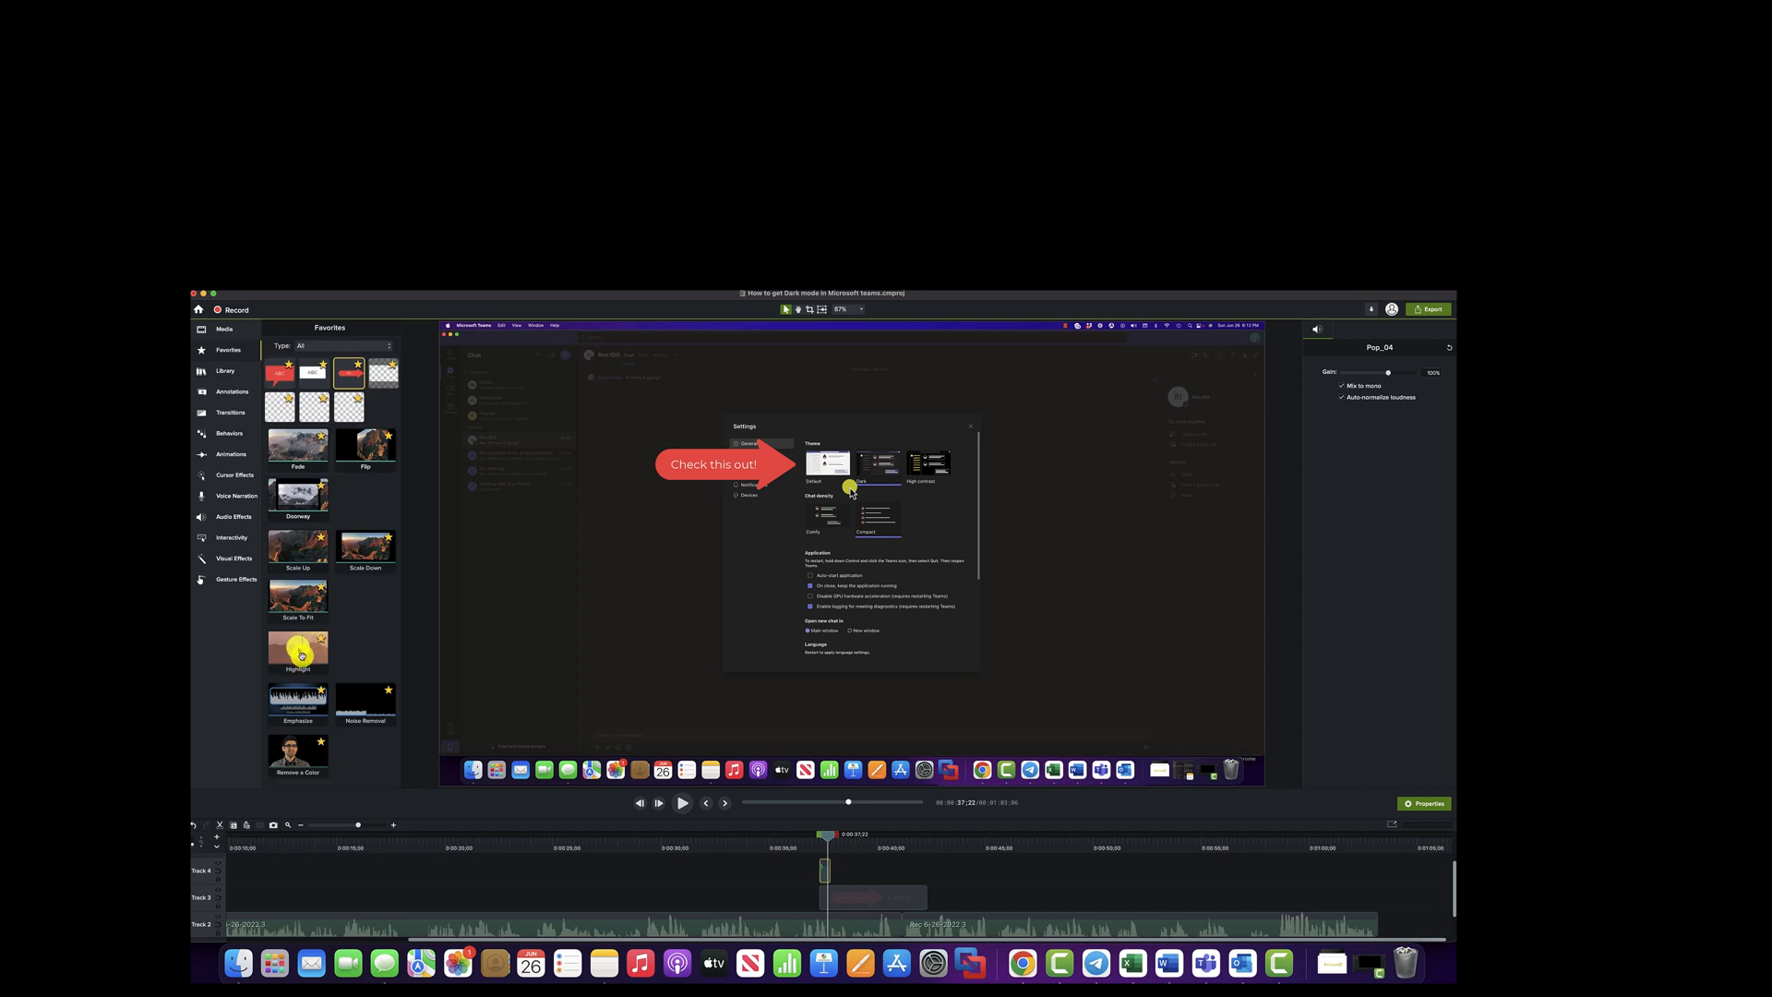